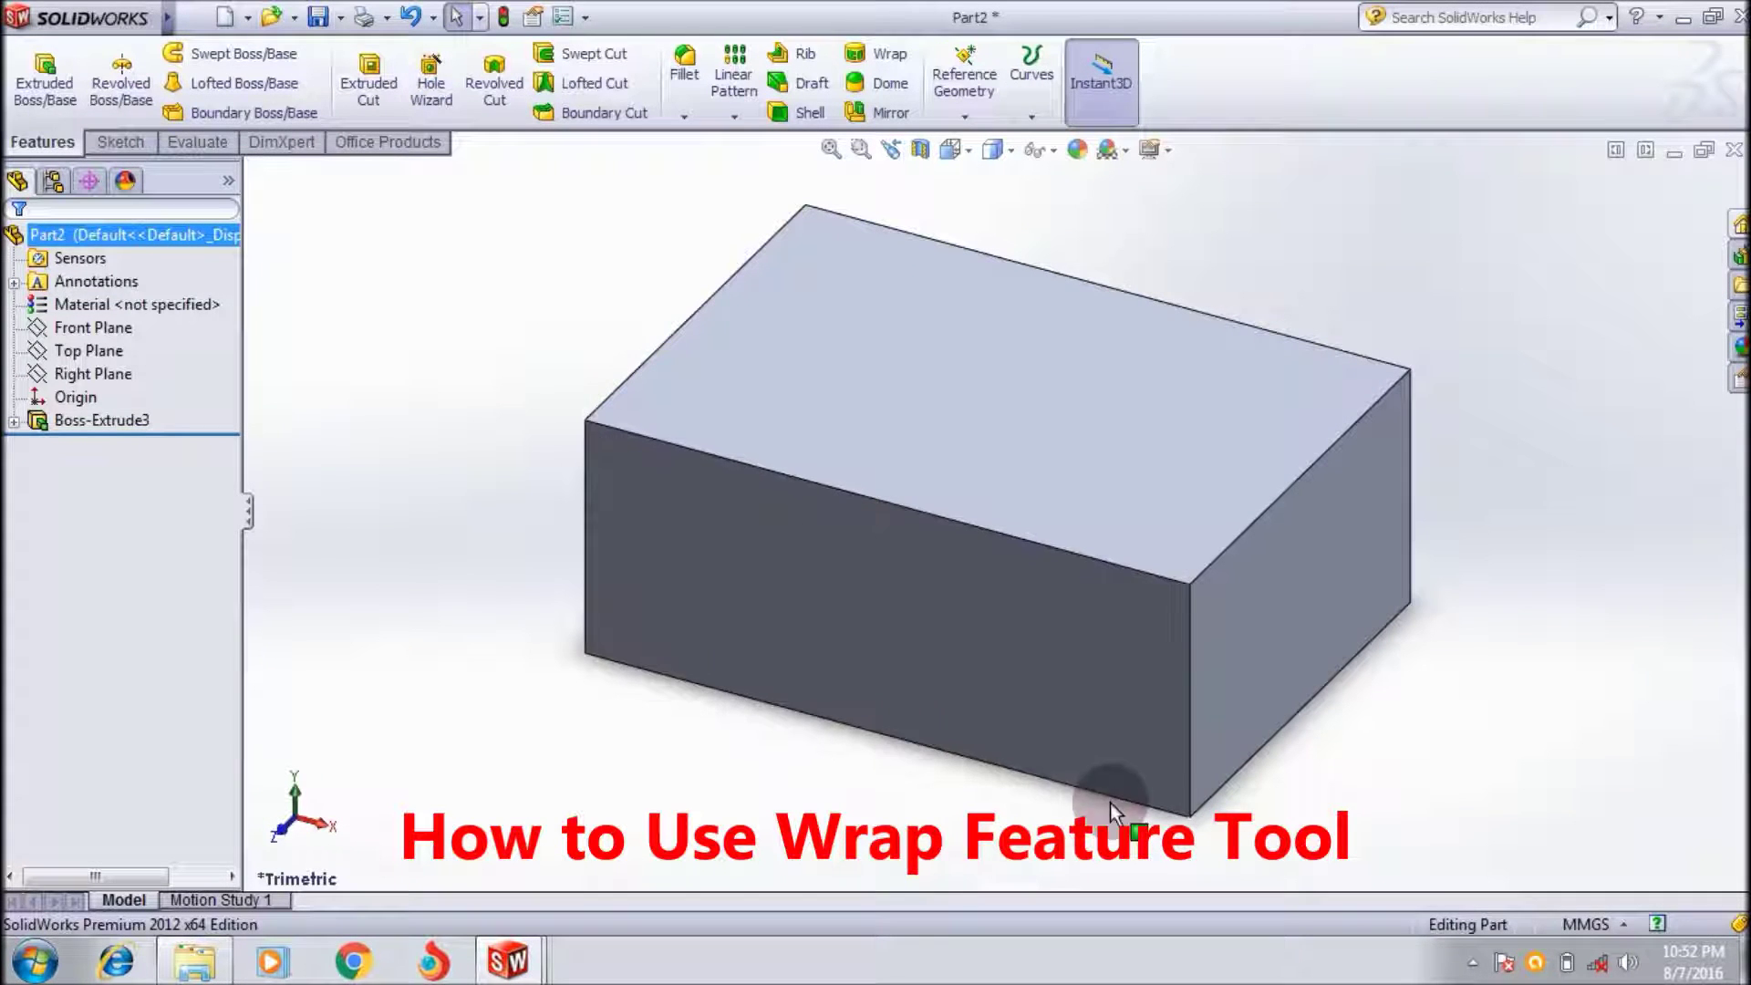
- Dismiss the notification popup and clear the initial top-face selection
click(1472, 963)
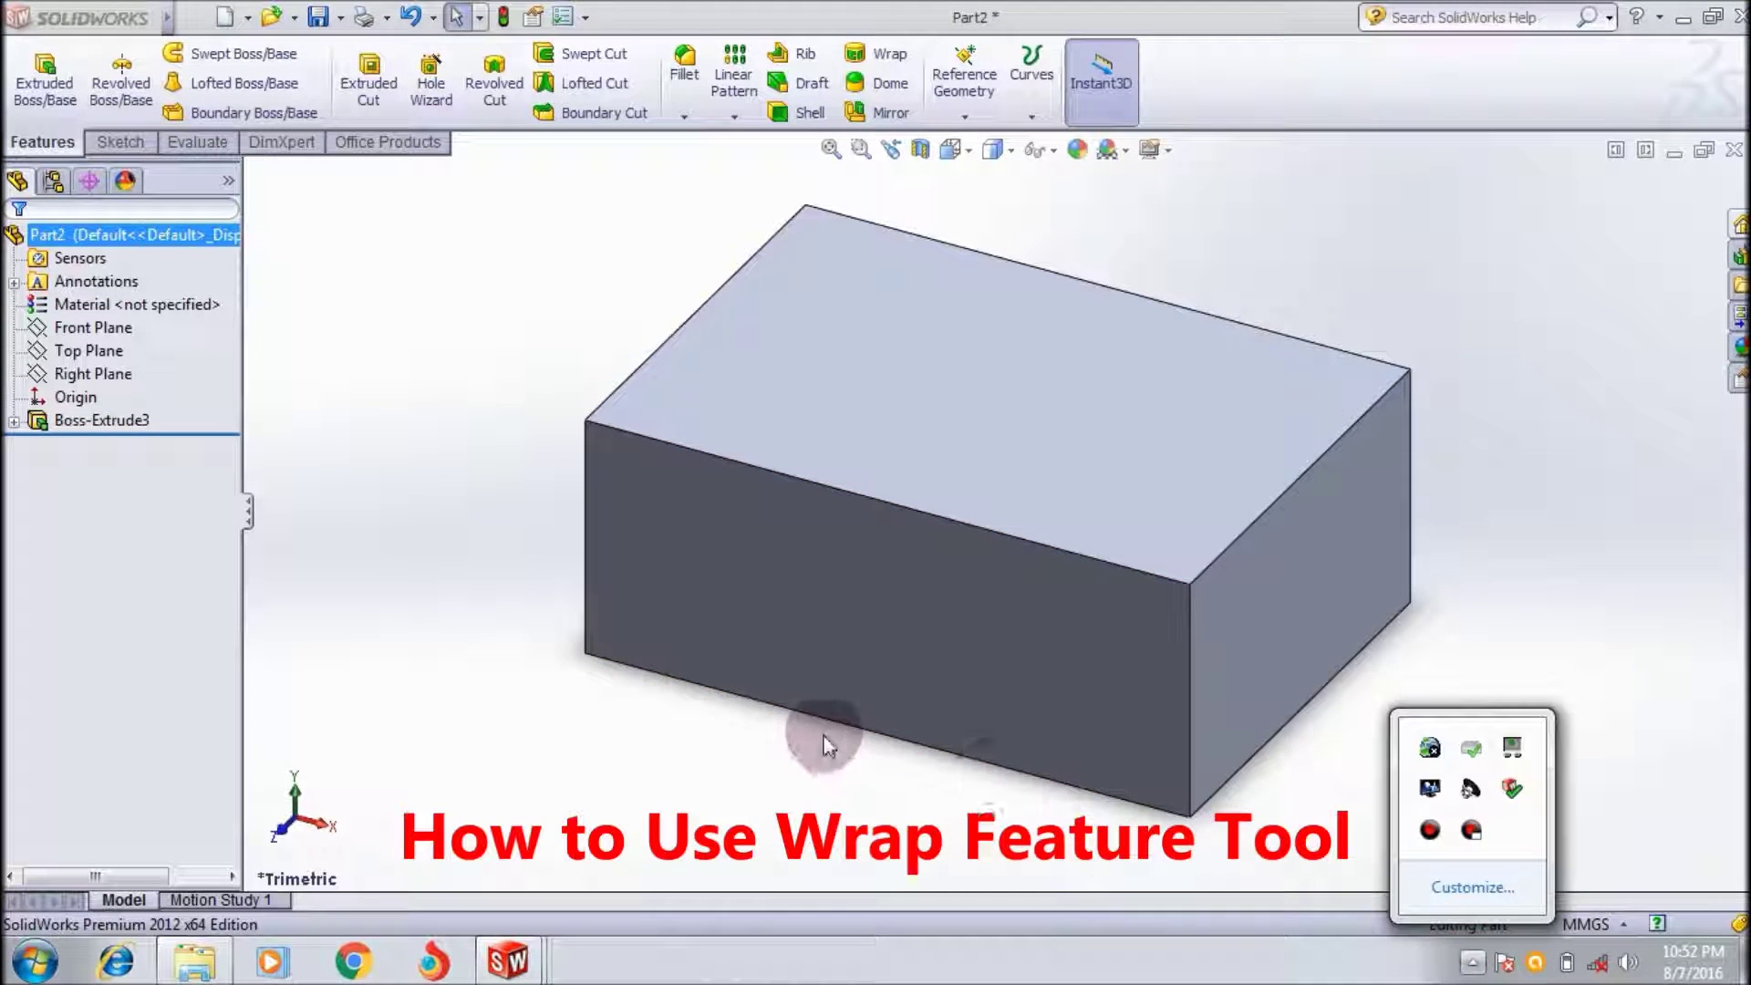
click(507, 765)
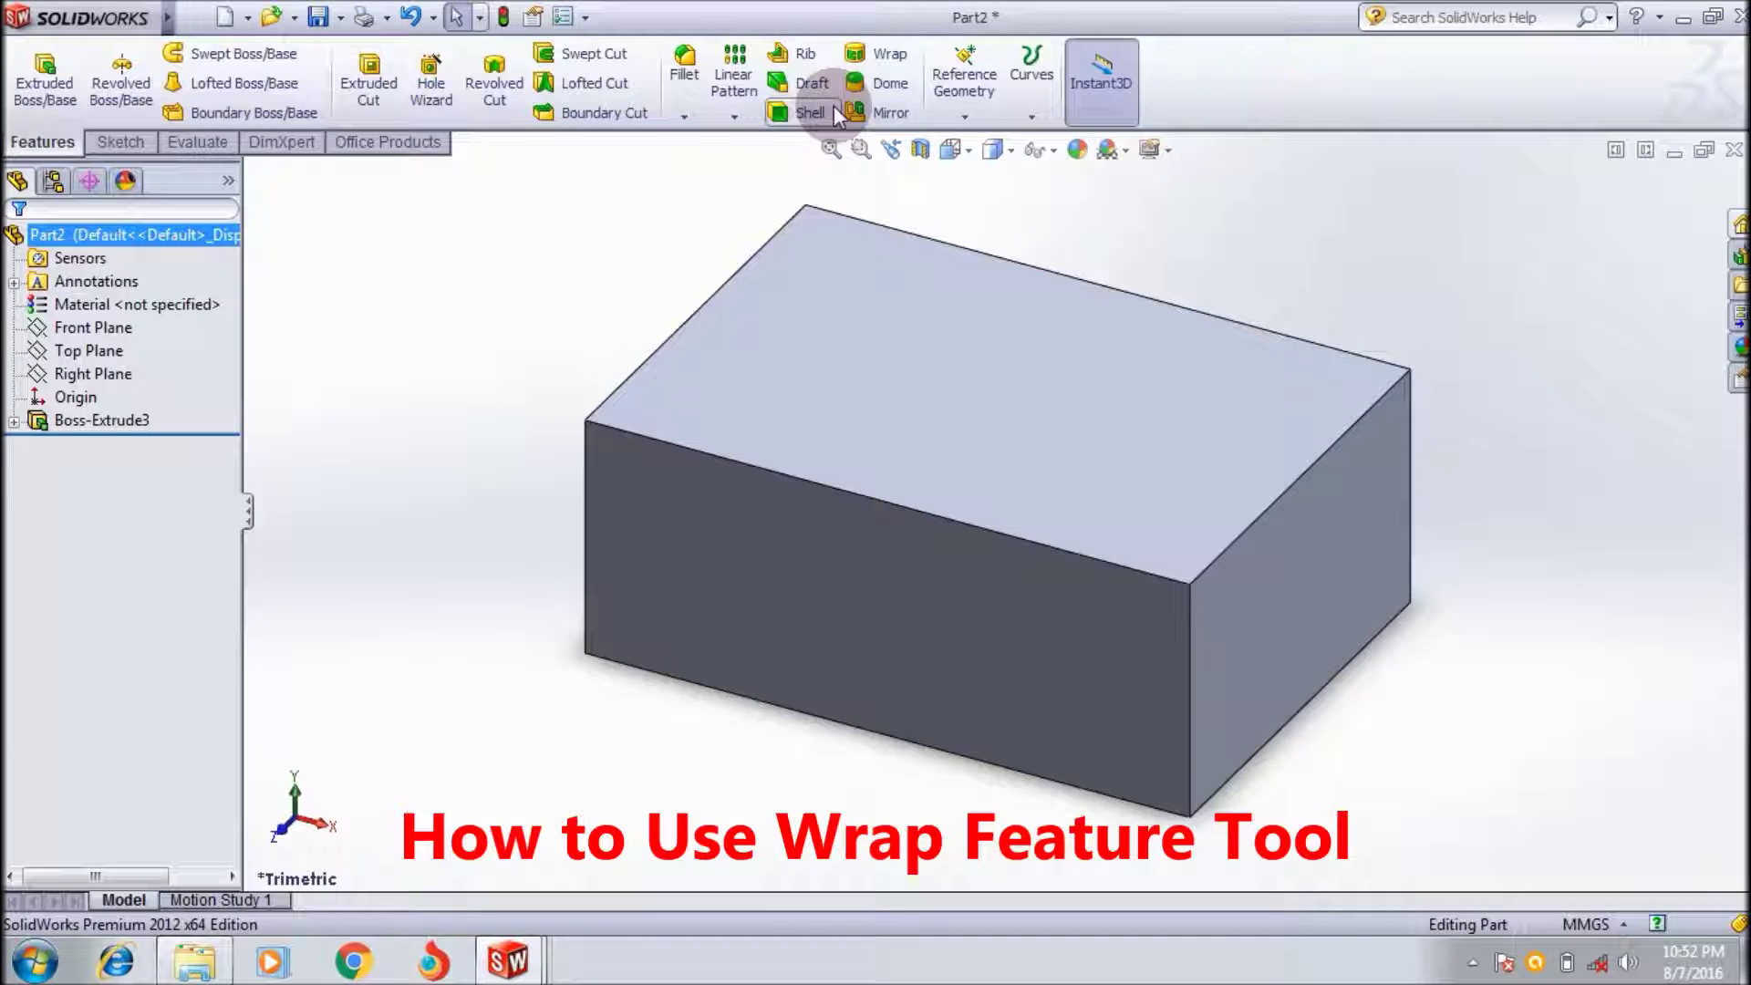
click(881, 51)
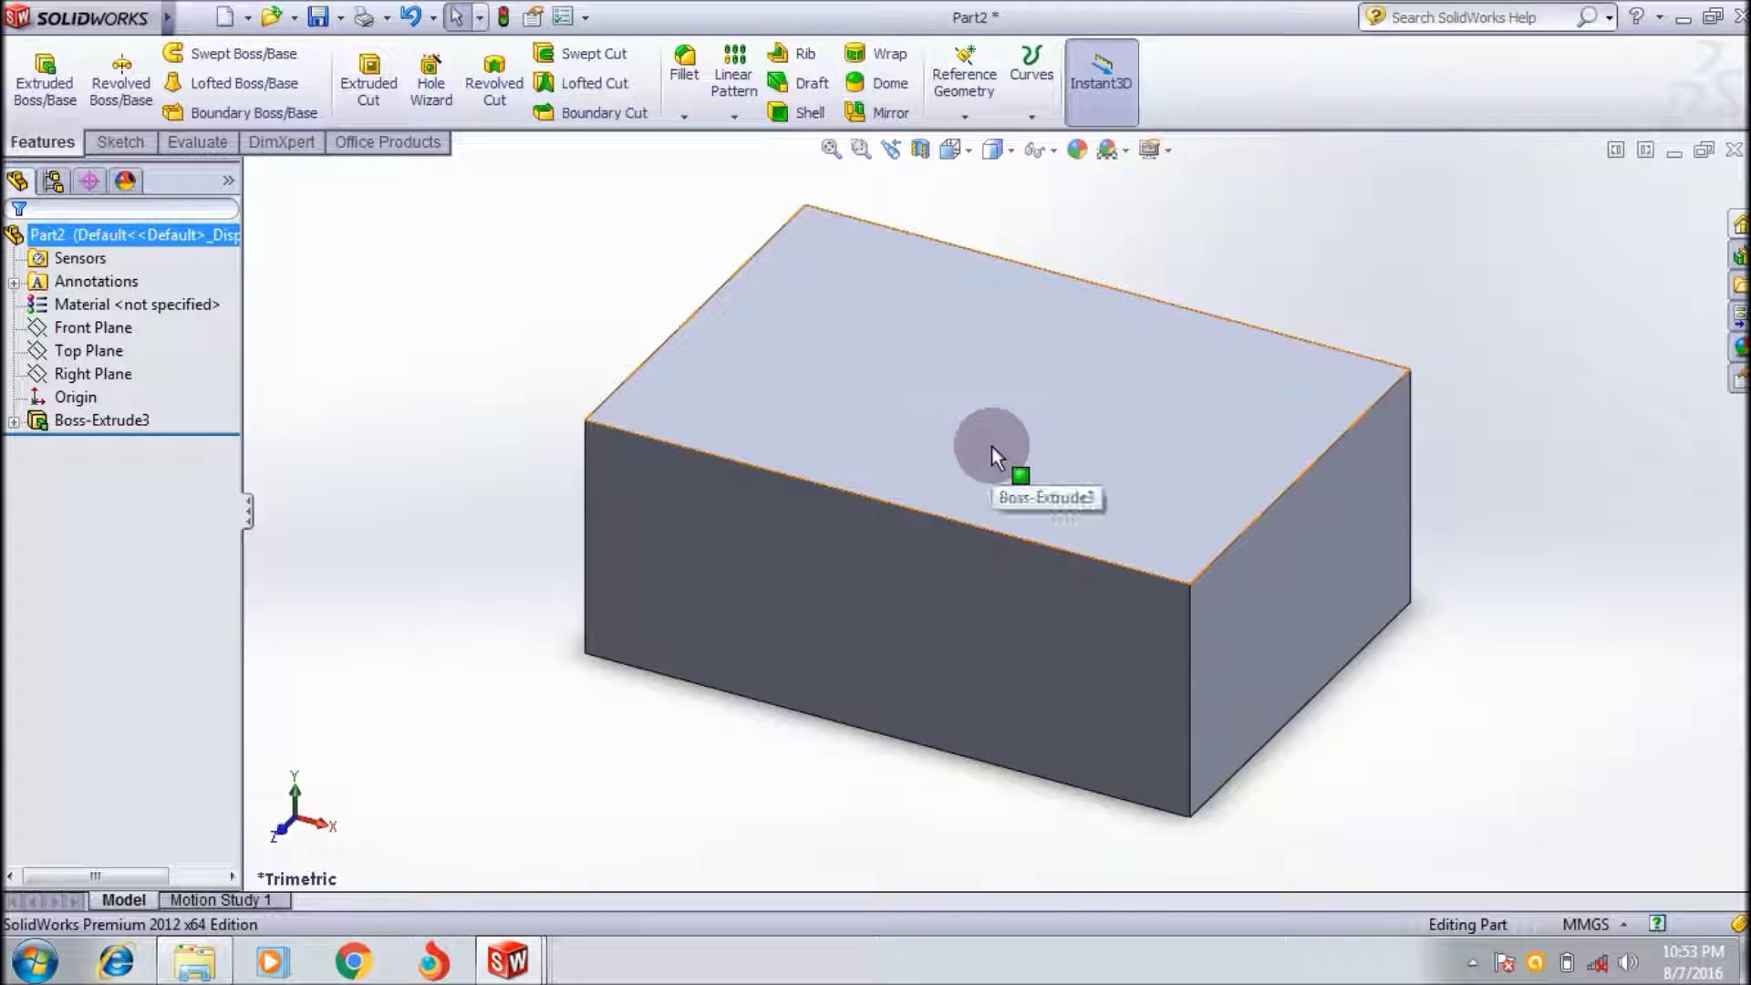
click(1034, 449)
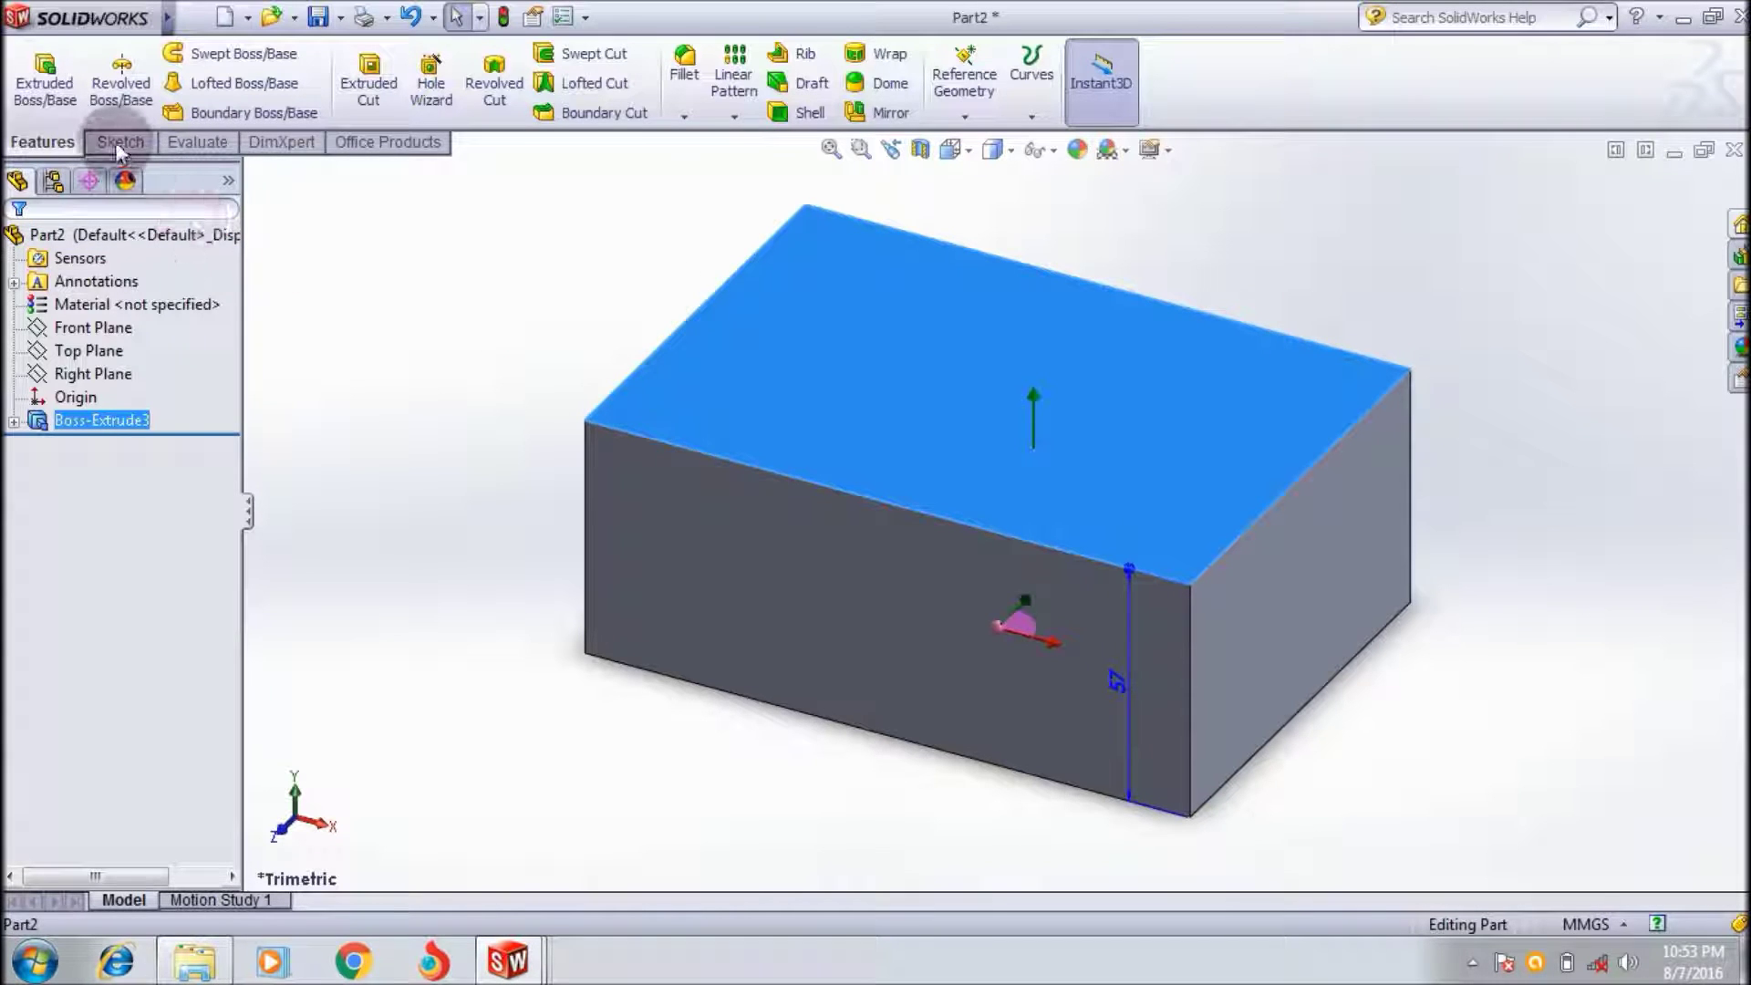
click(358, 238)
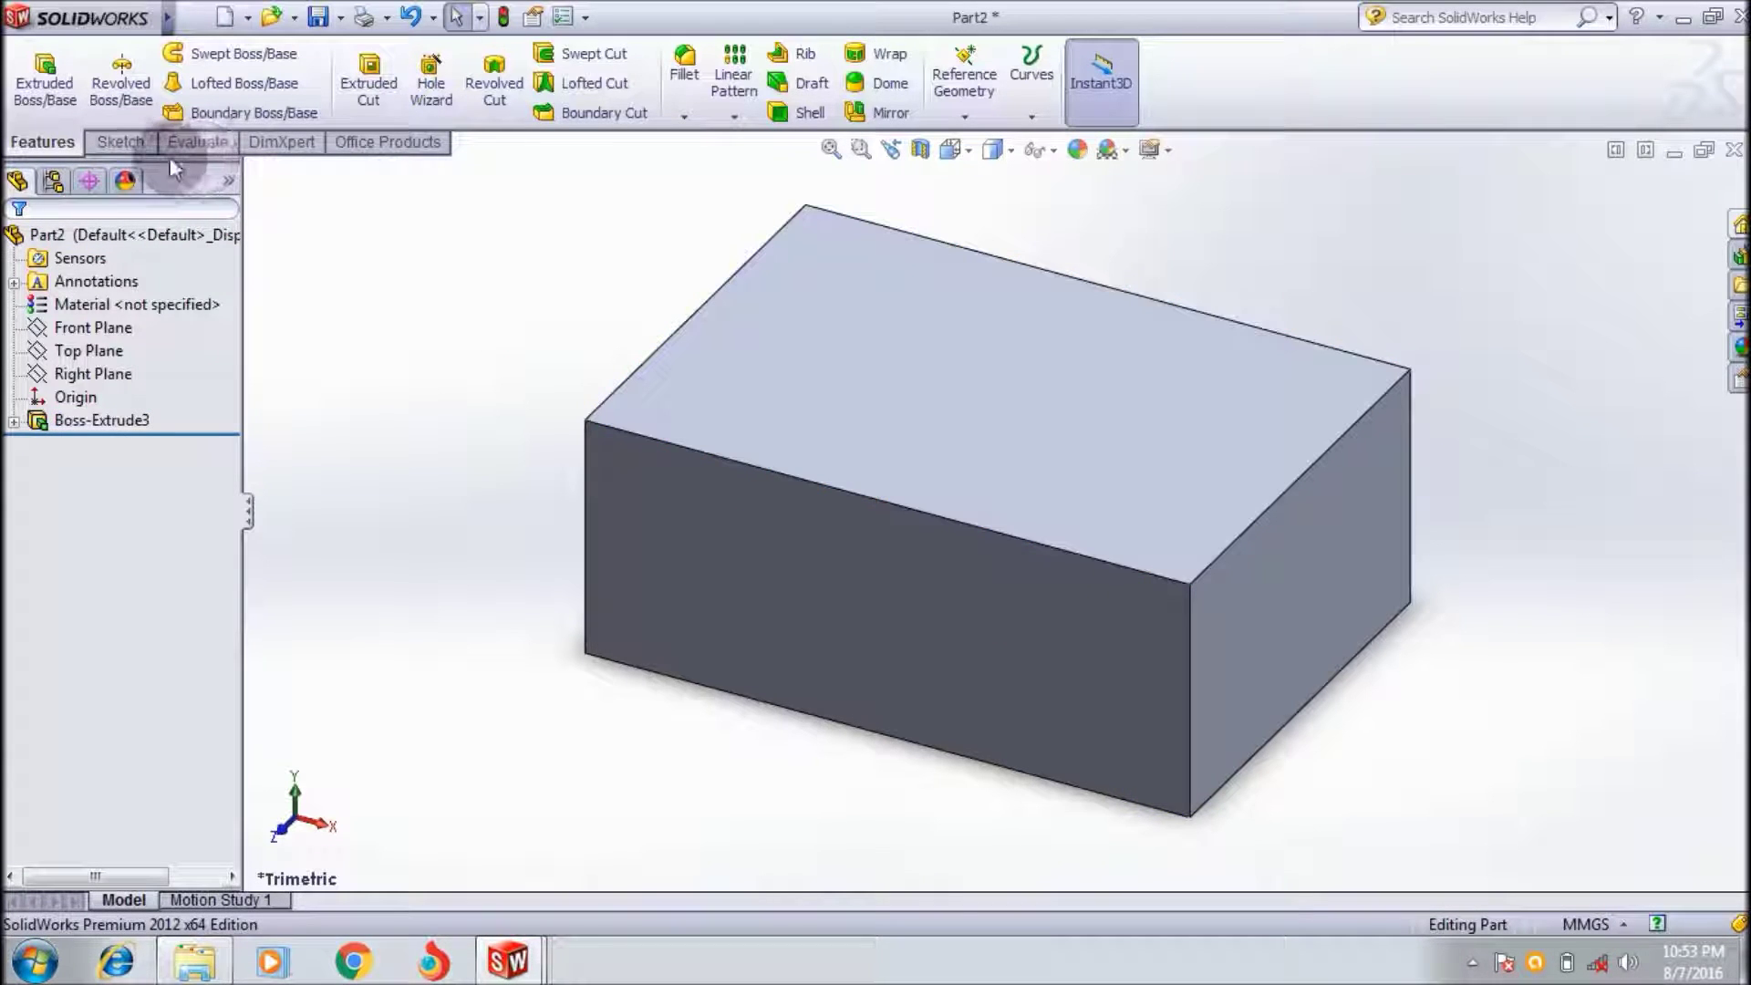
- Show the Sketch tools and turn the view Normal To the box's top face
click(121, 143)
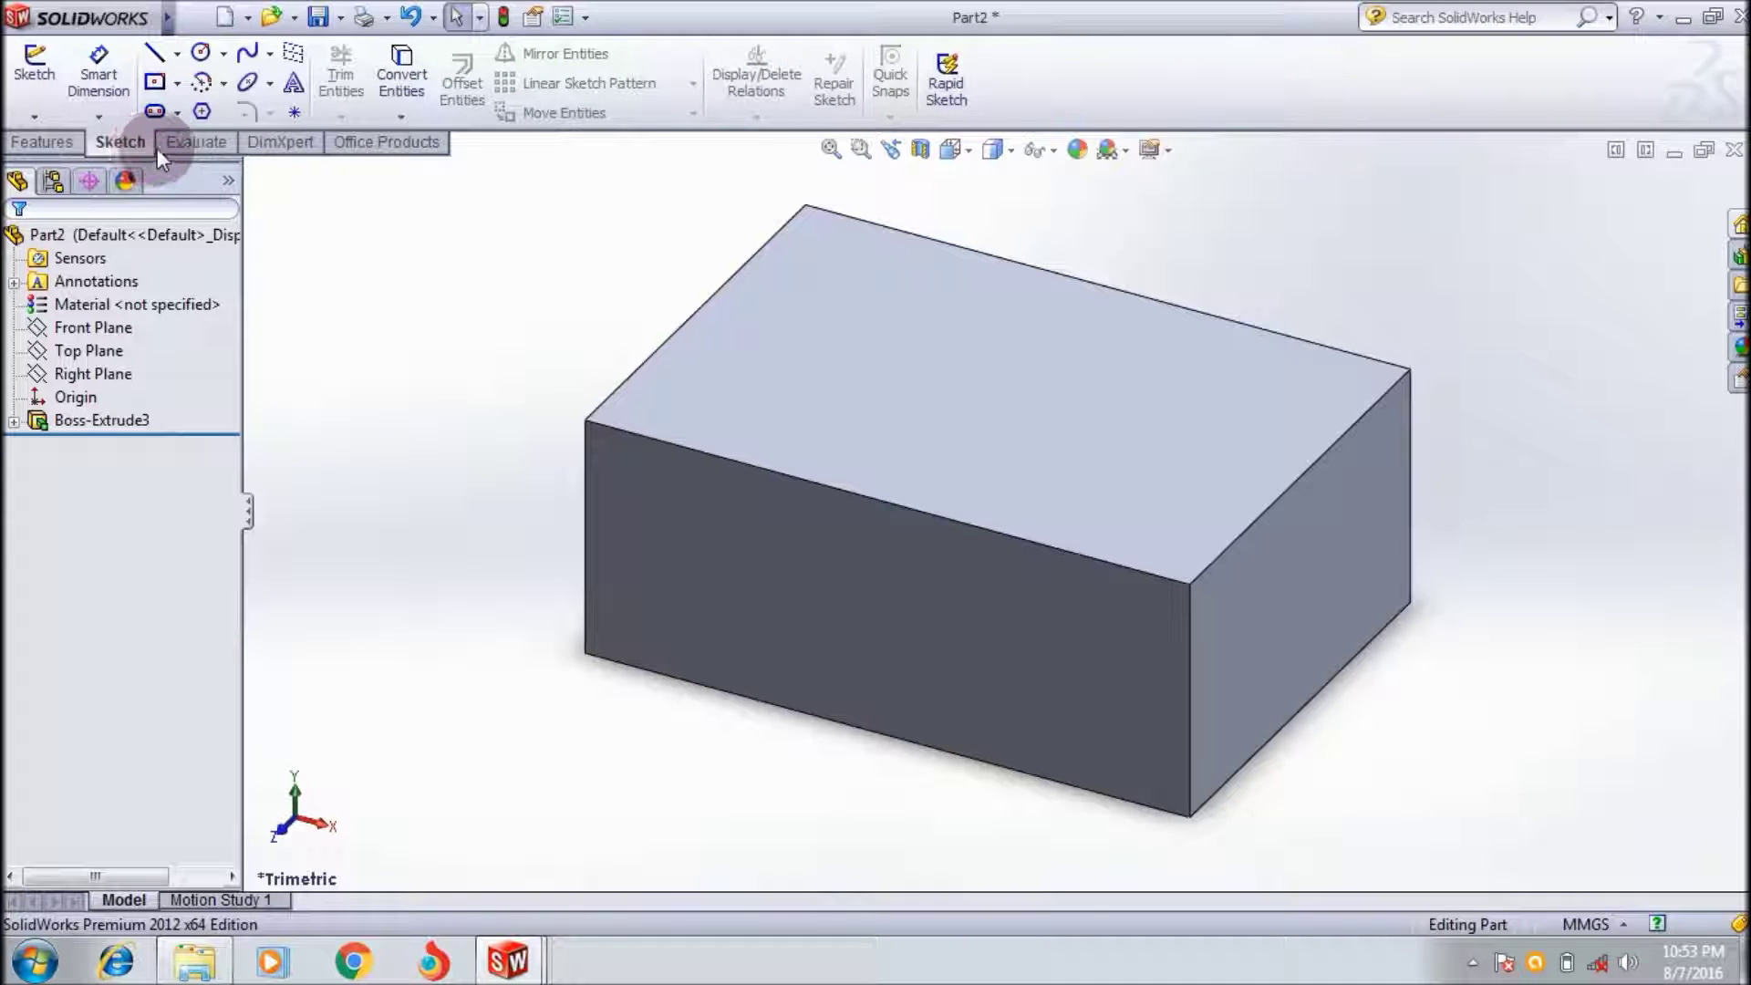
click(971, 338)
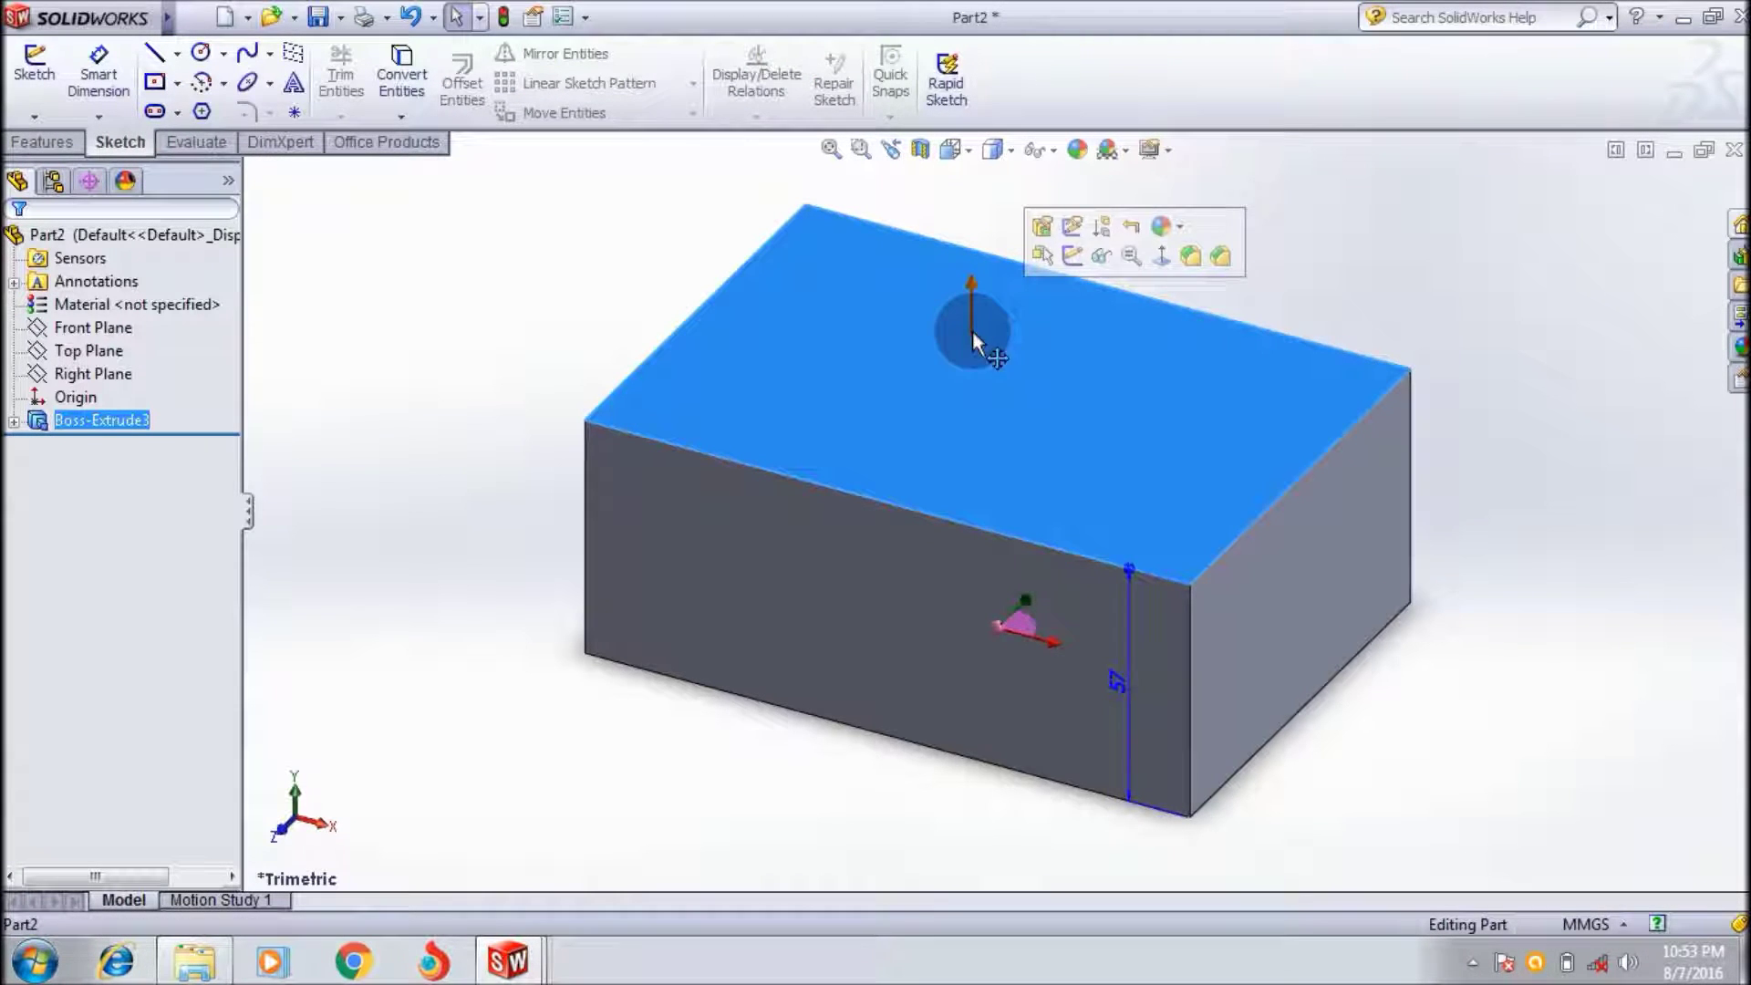
right_click(973, 331)
click(1104, 304)
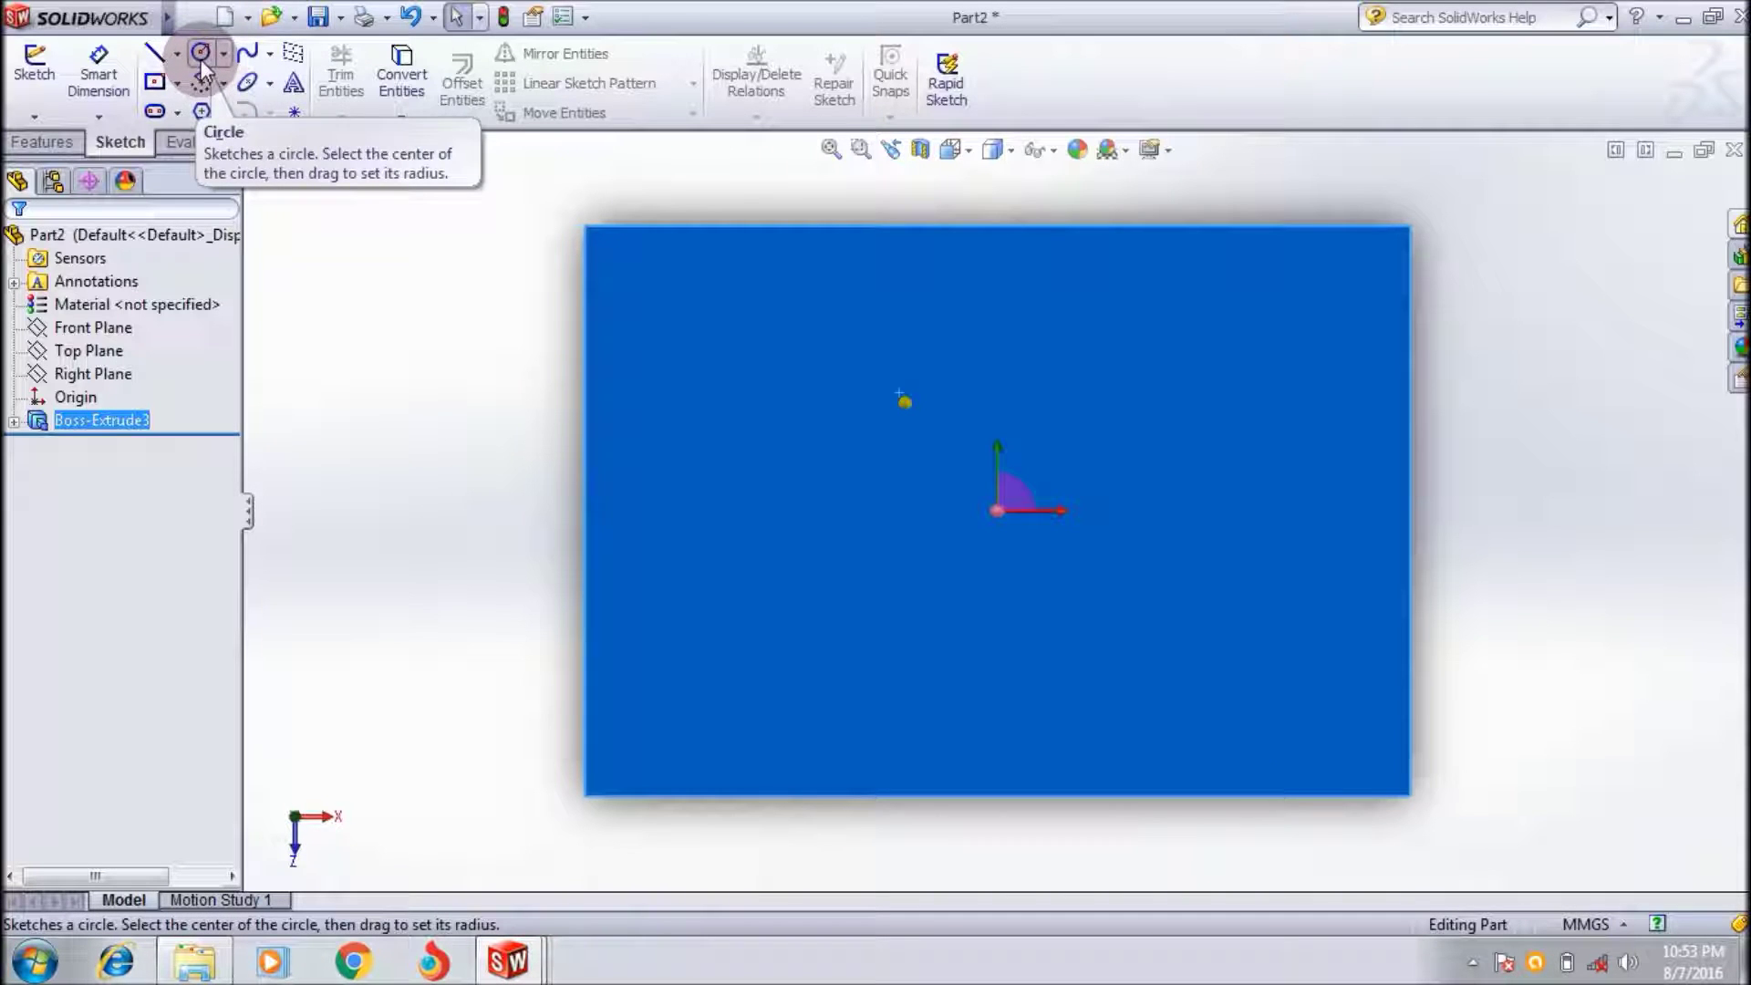
- Draw a closed six-point bean-shaped spline on the top face's left side and exit Sketch4
click(250, 55)
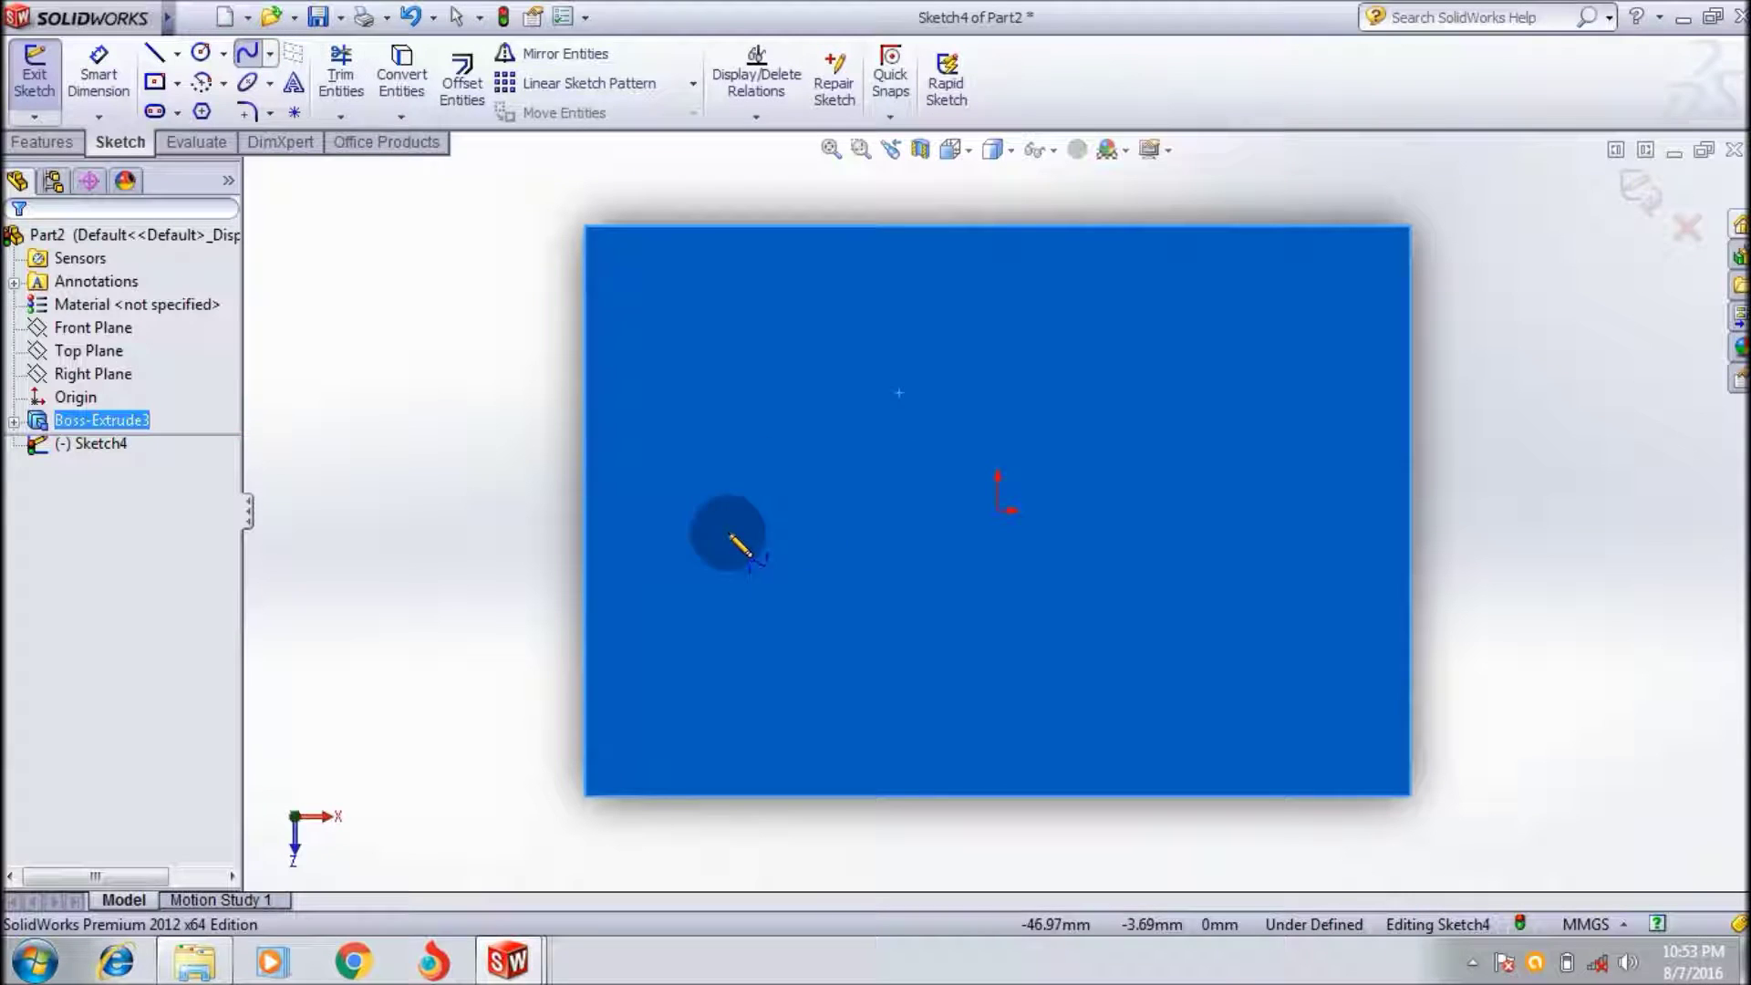
click(695, 510)
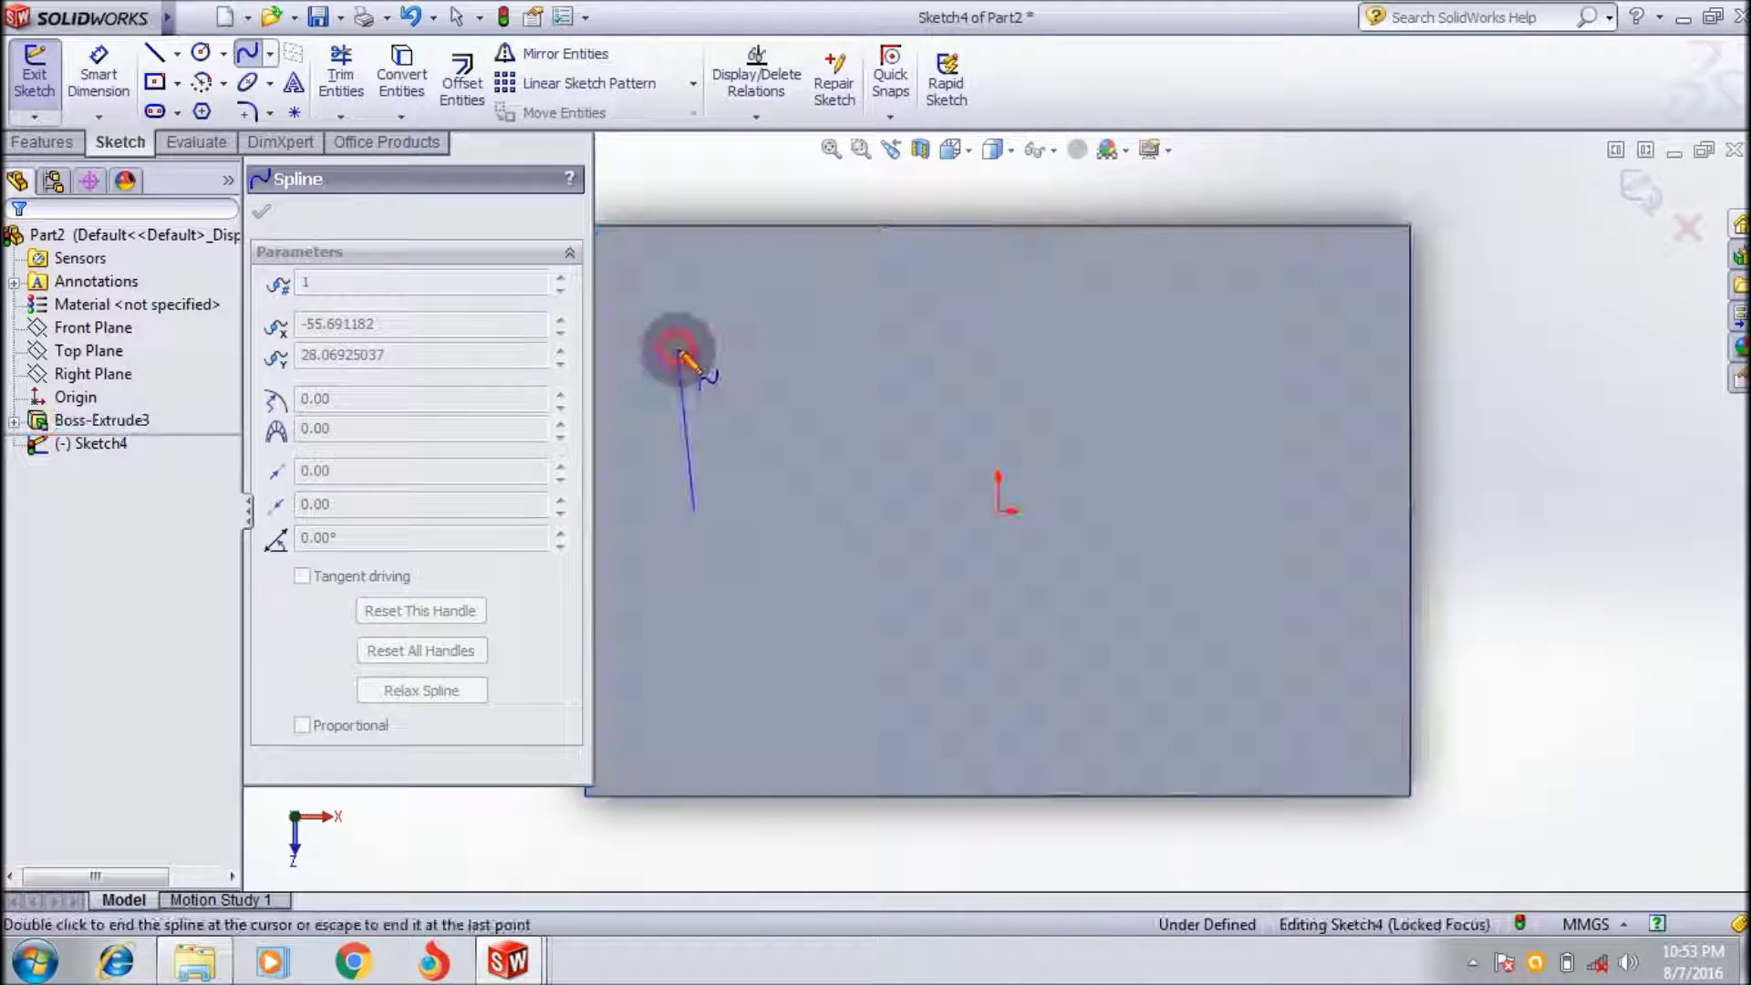
click(677, 348)
click(808, 329)
click(869, 388)
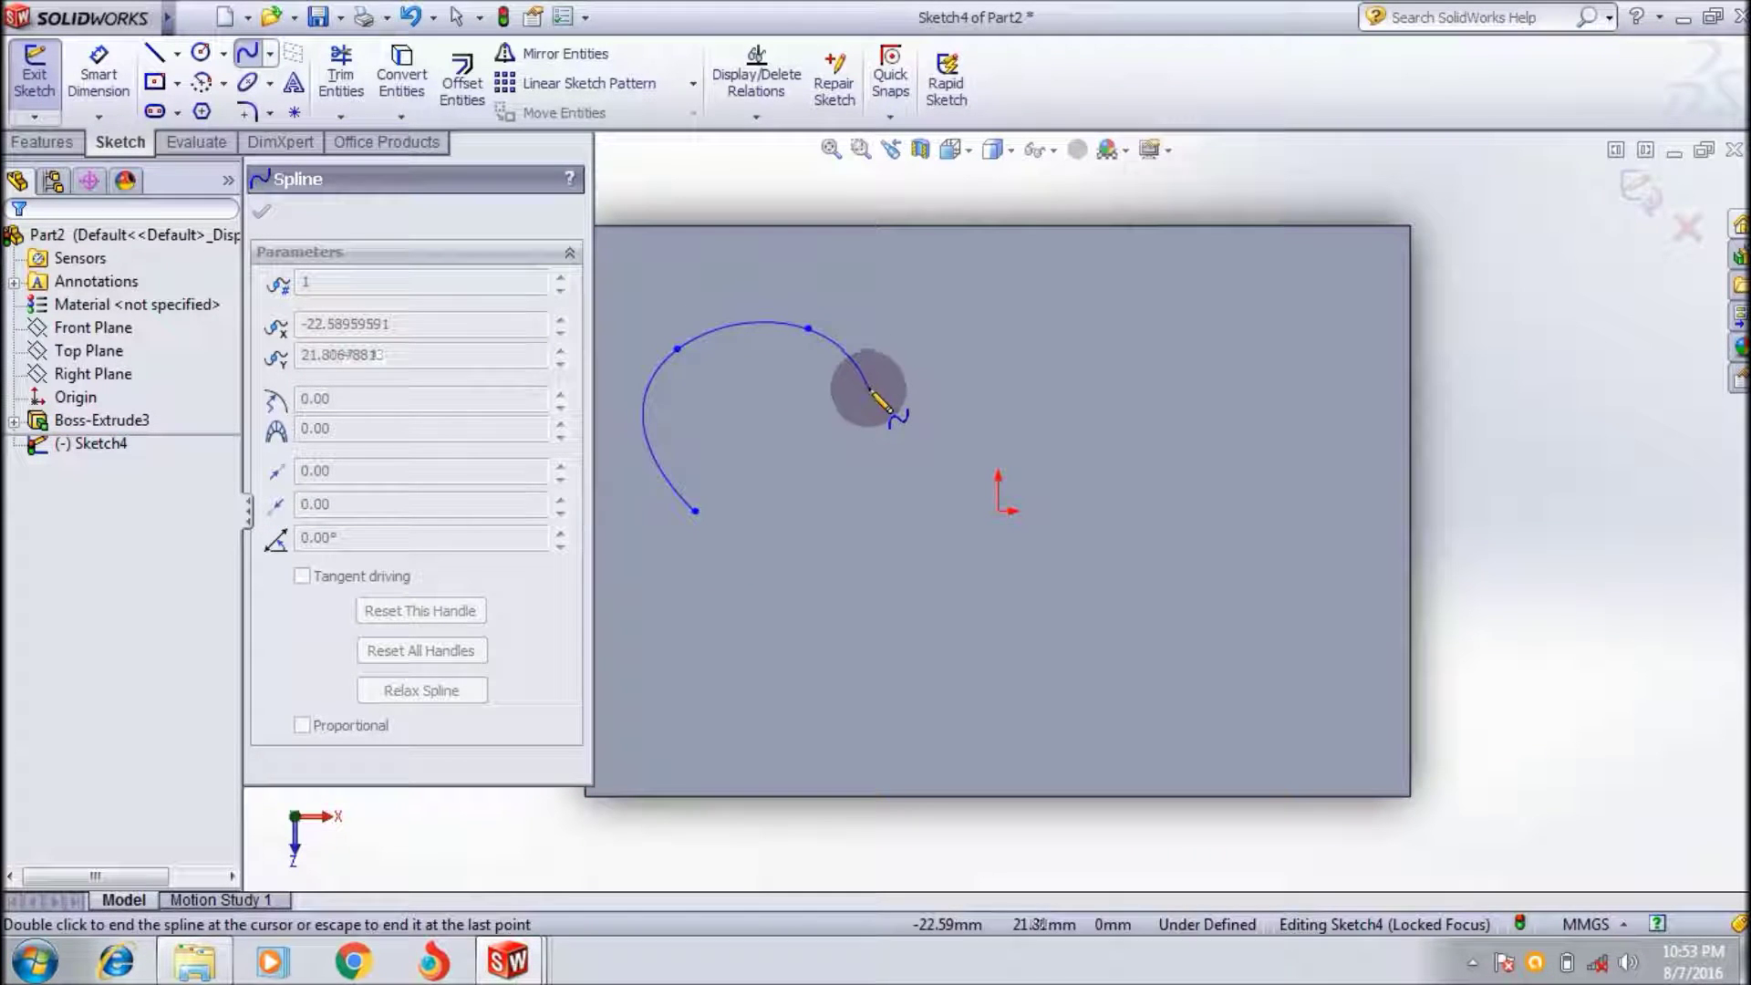
click(923, 531)
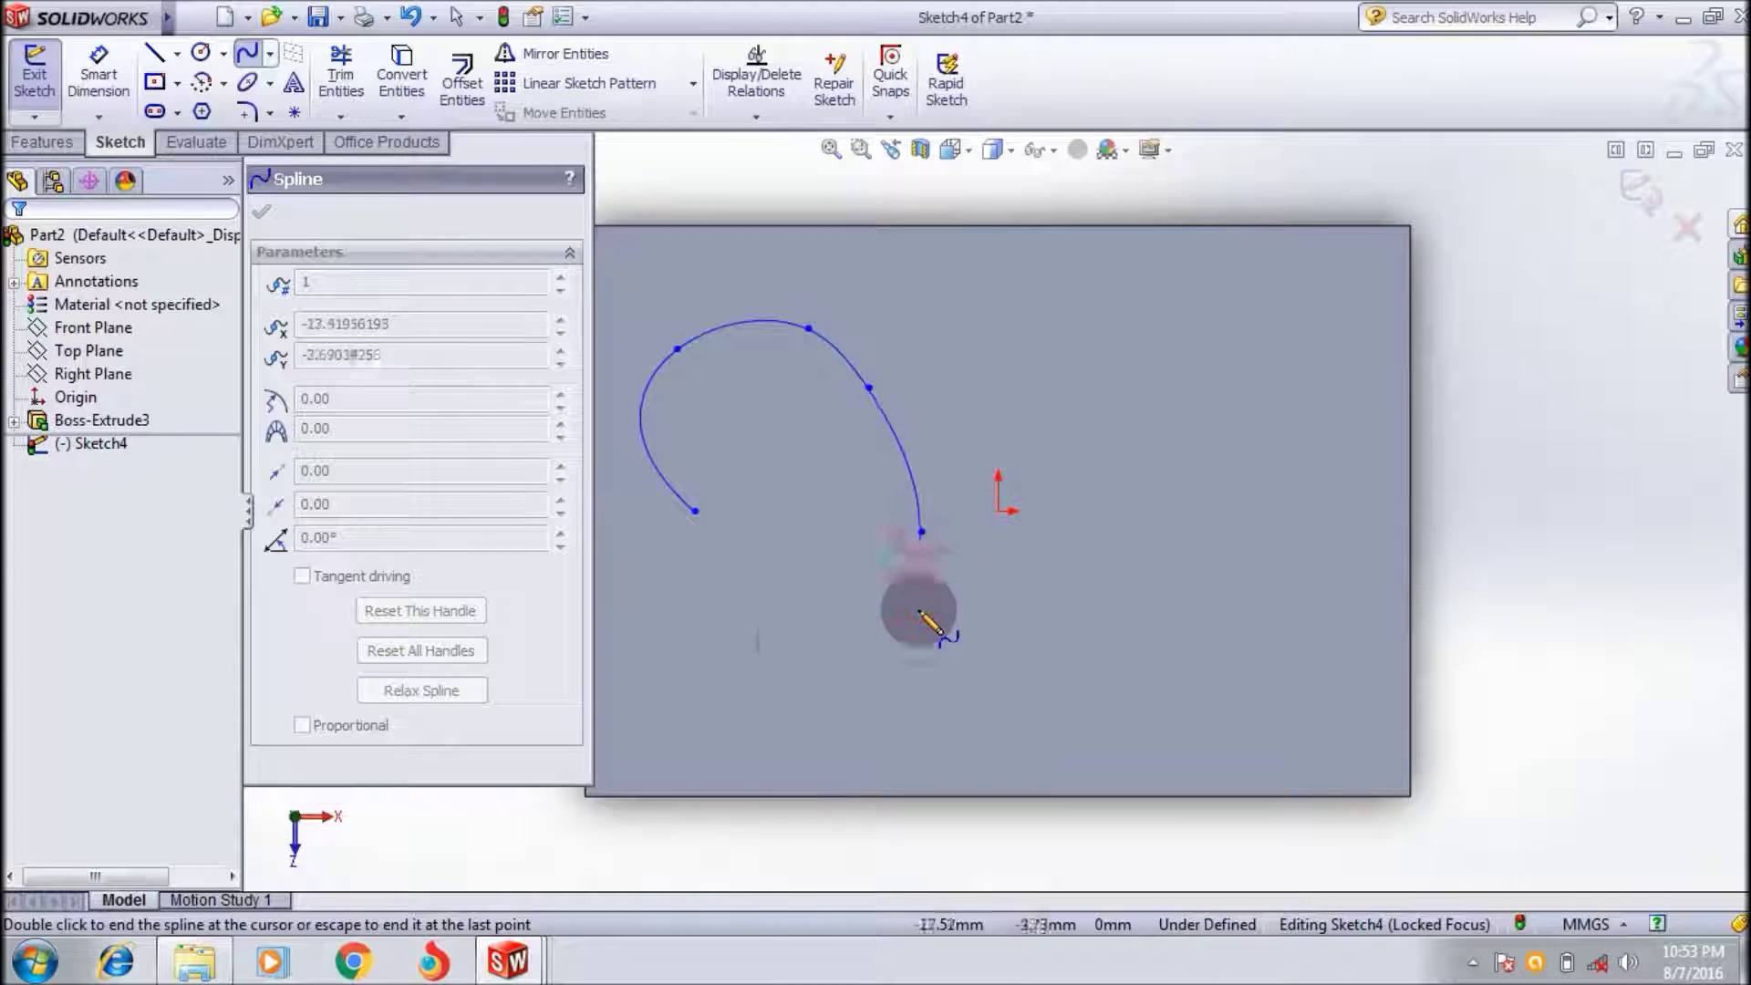
click(697, 673)
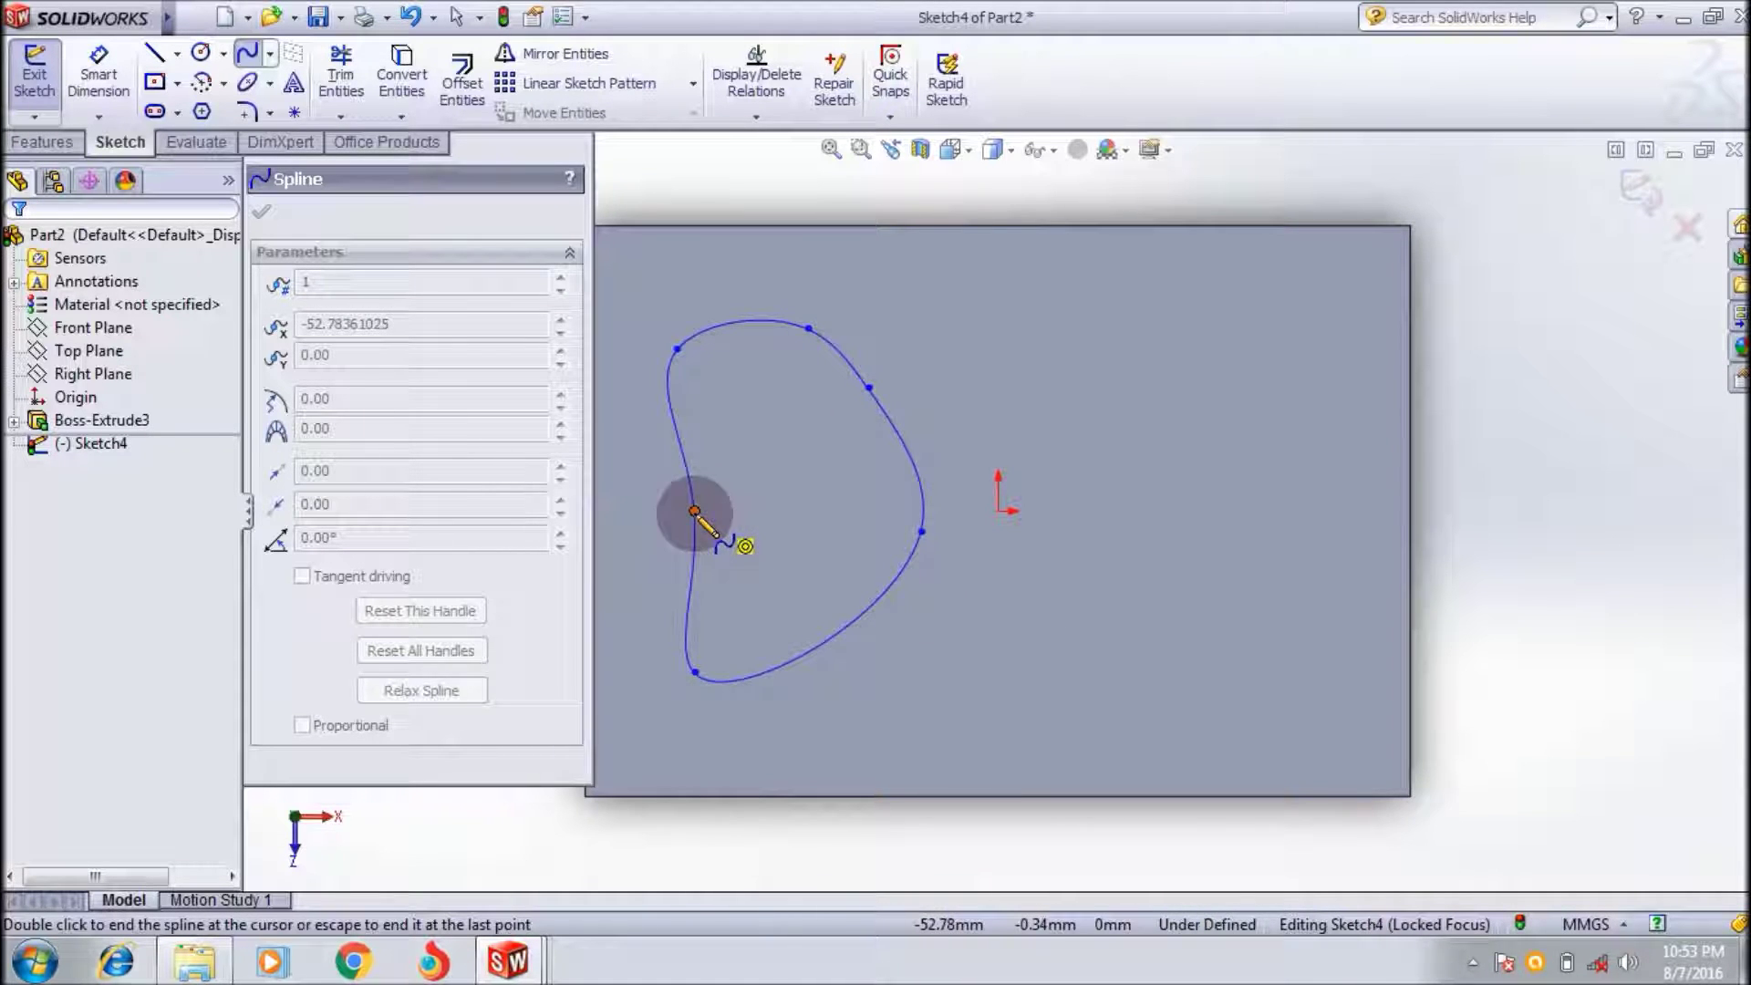
double_click(696, 513)
key(Escape)
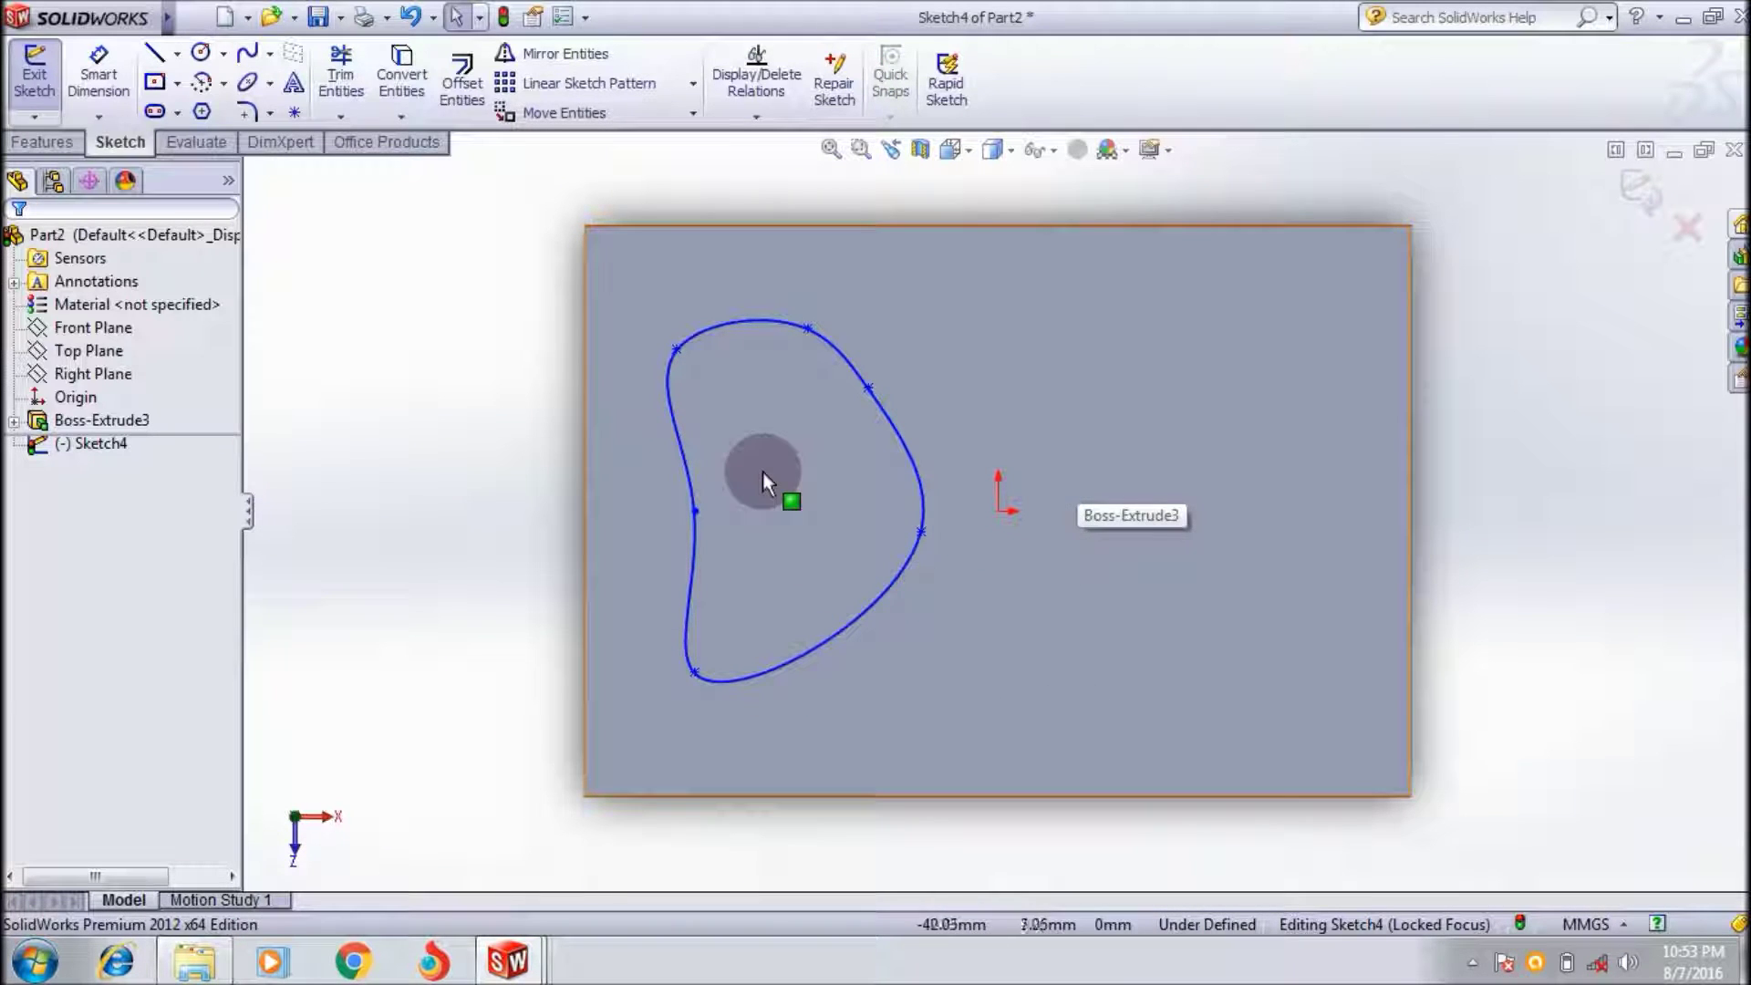
click(48, 85)
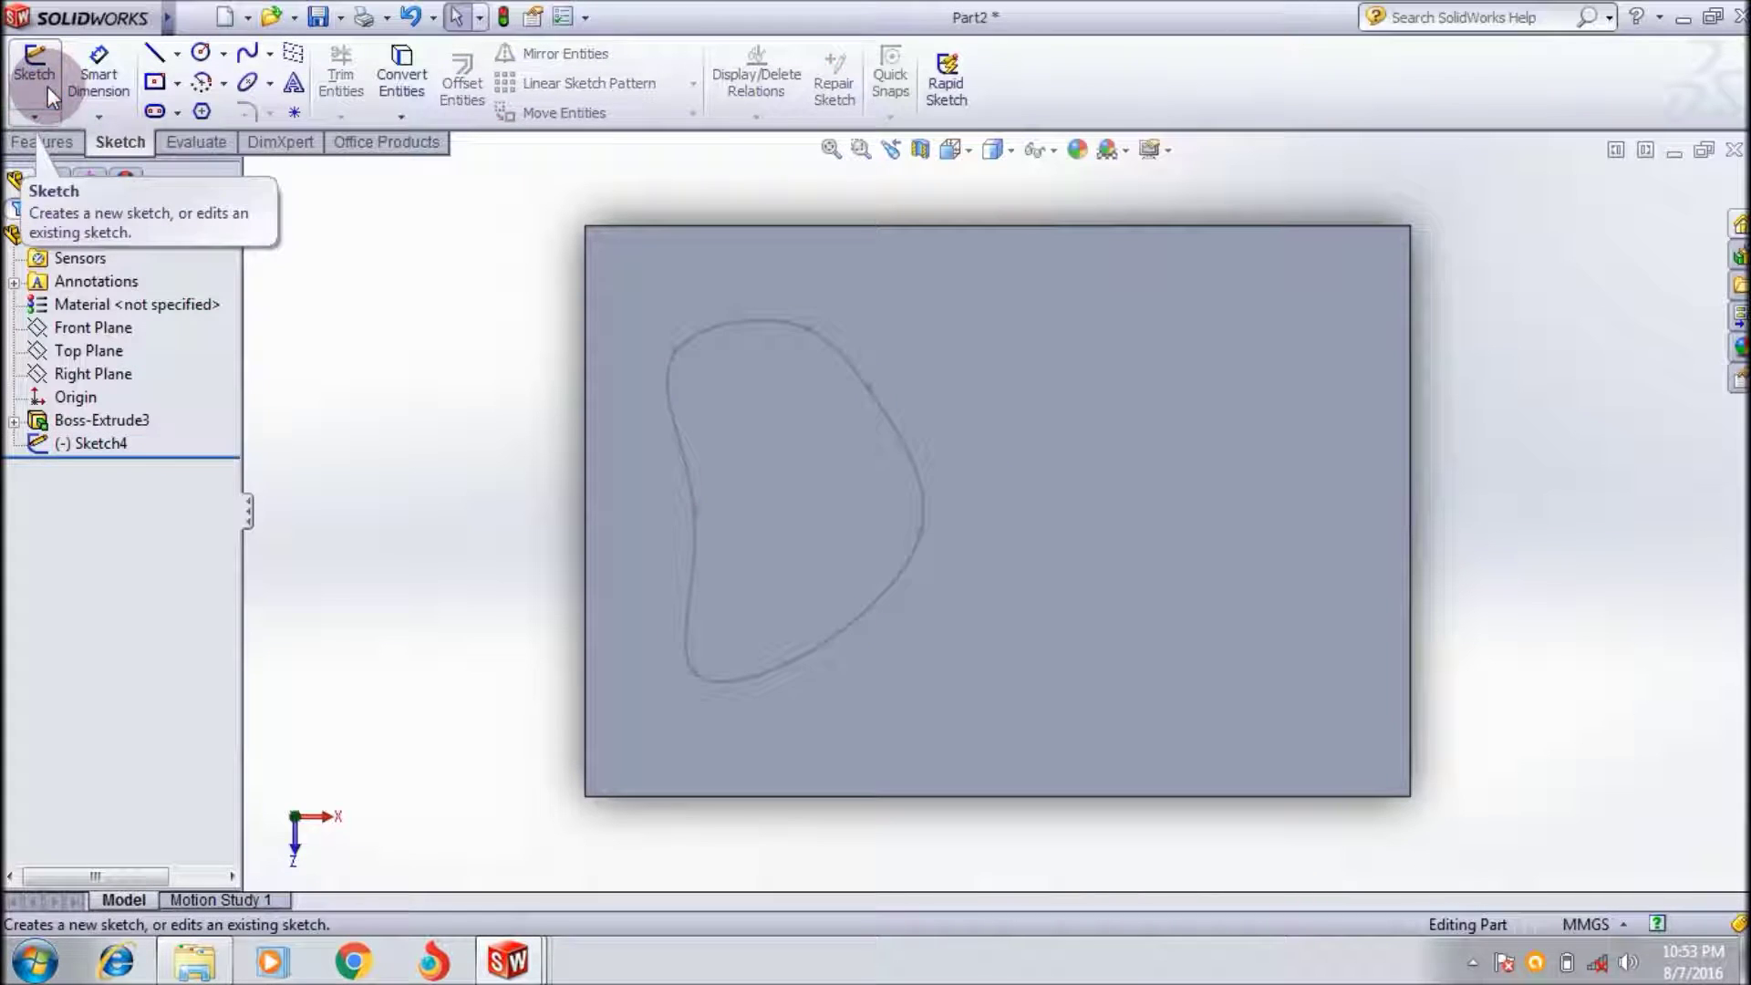
- Show the Features tools and select Sketch4 in the FeatureManager tree
click(60, 144)
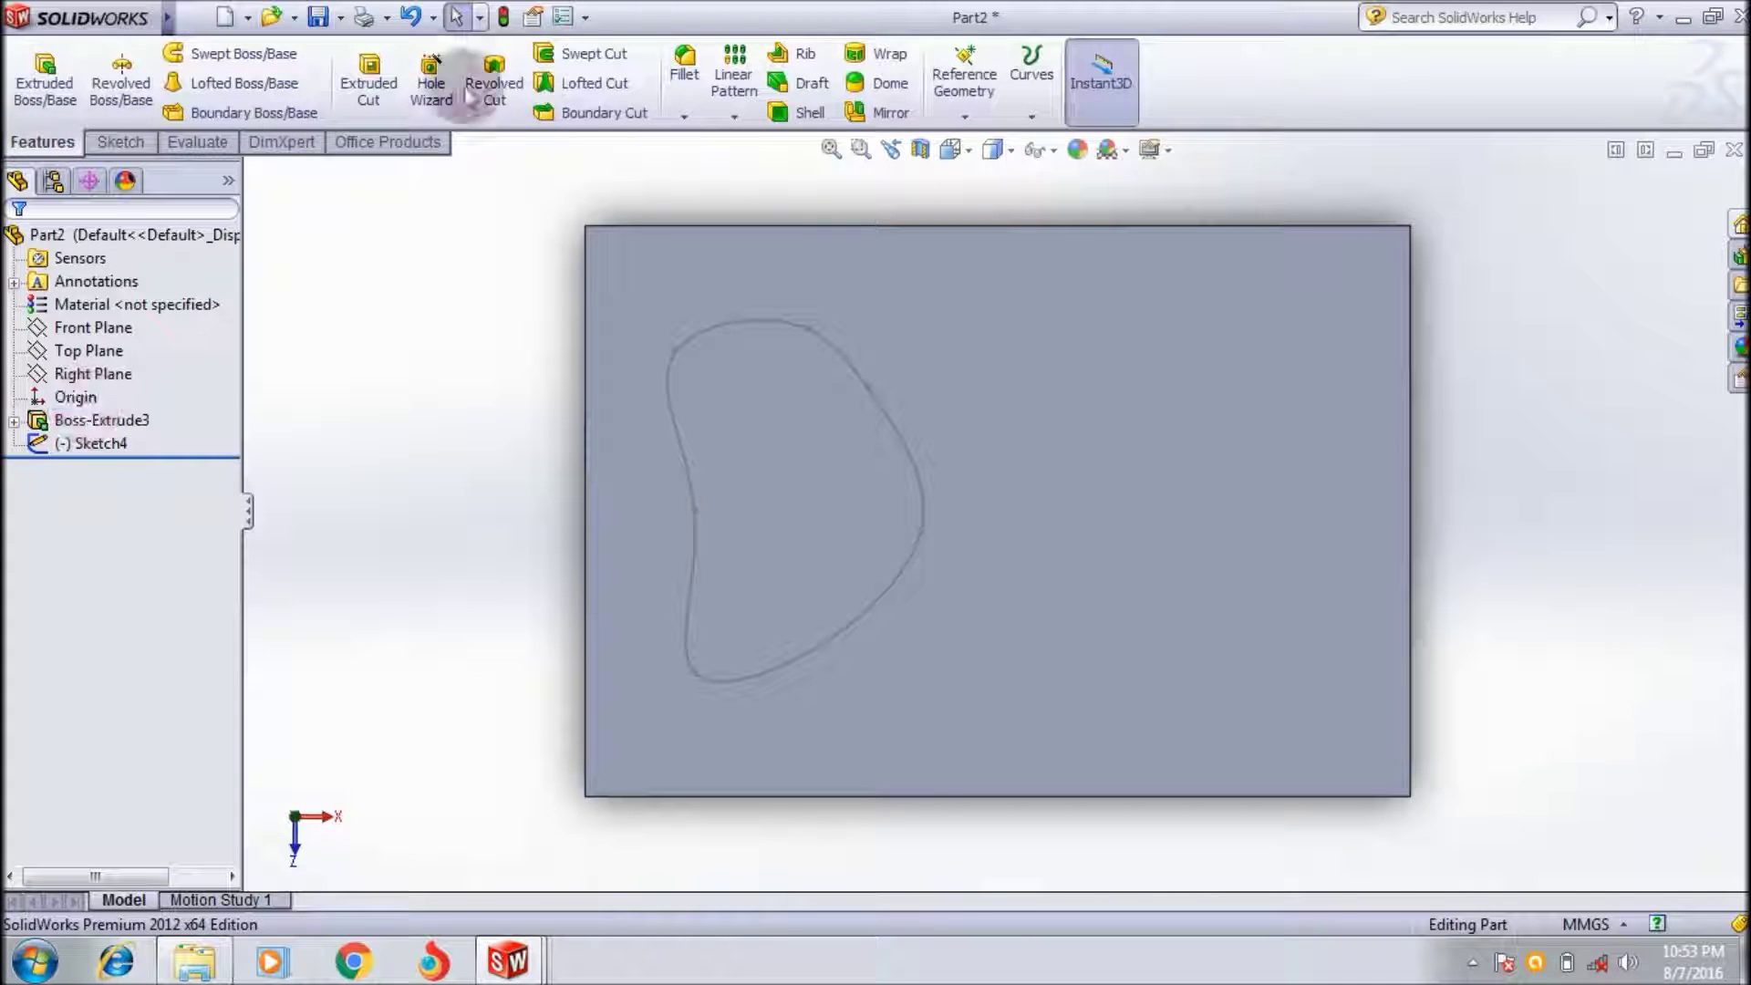
click(115, 456)
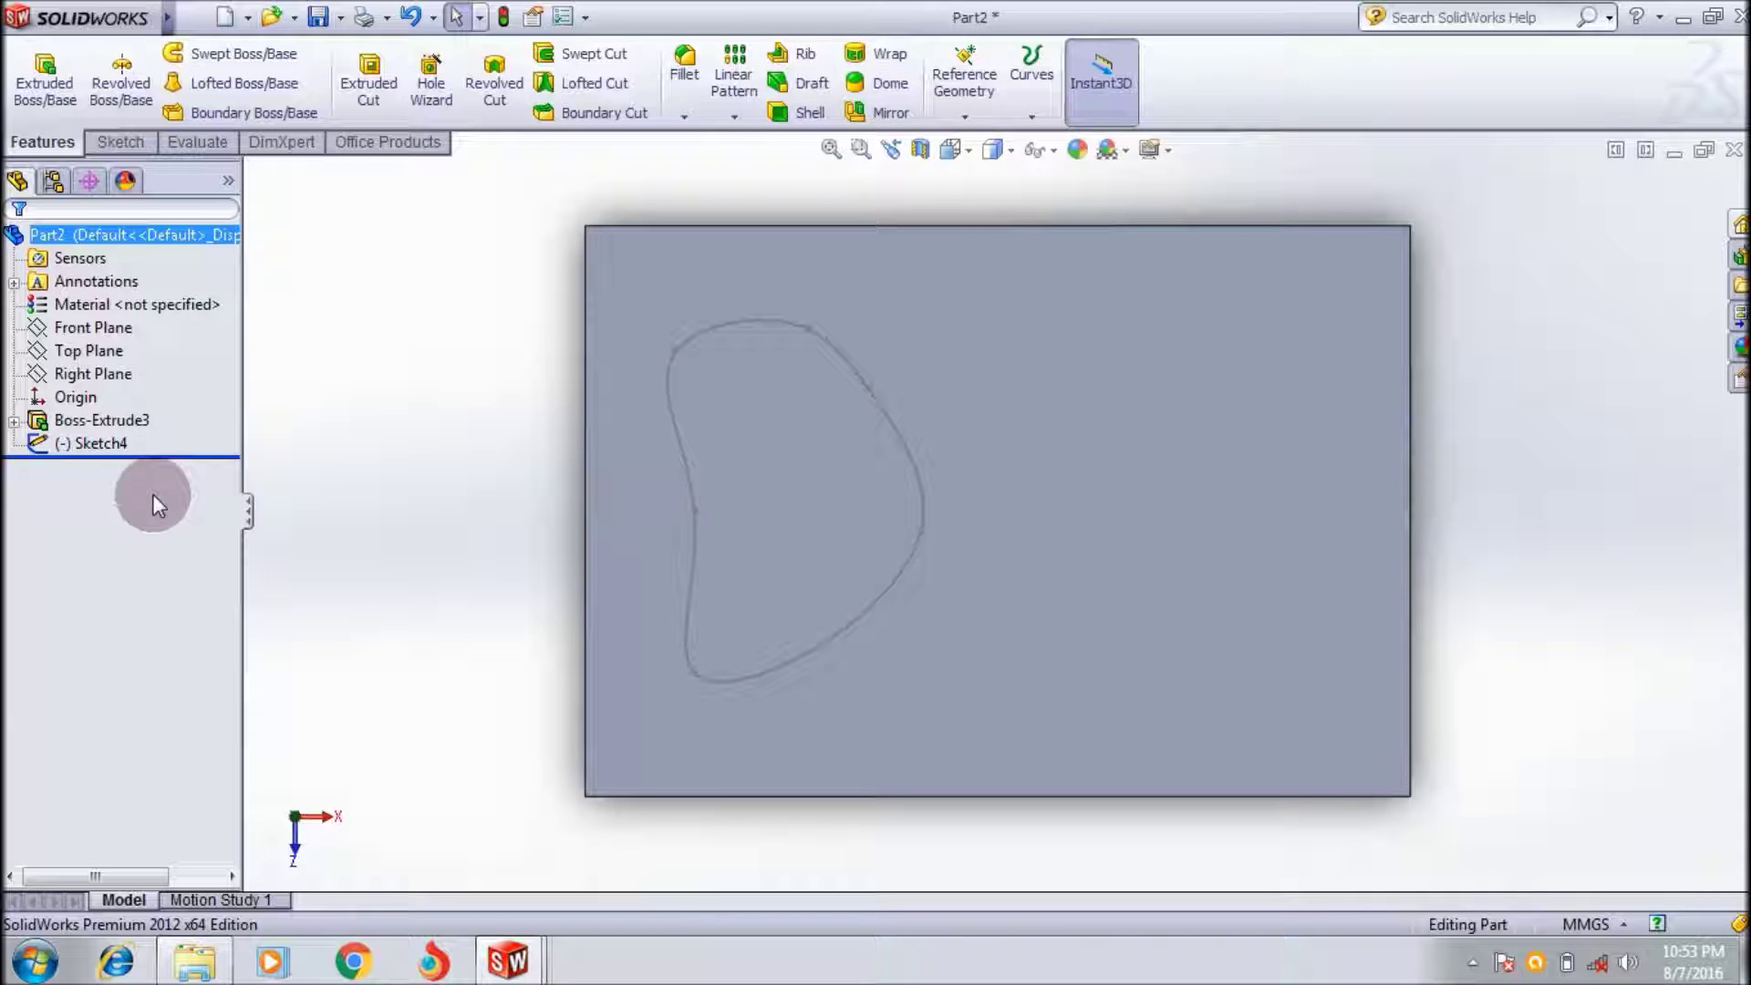
click(111, 447)
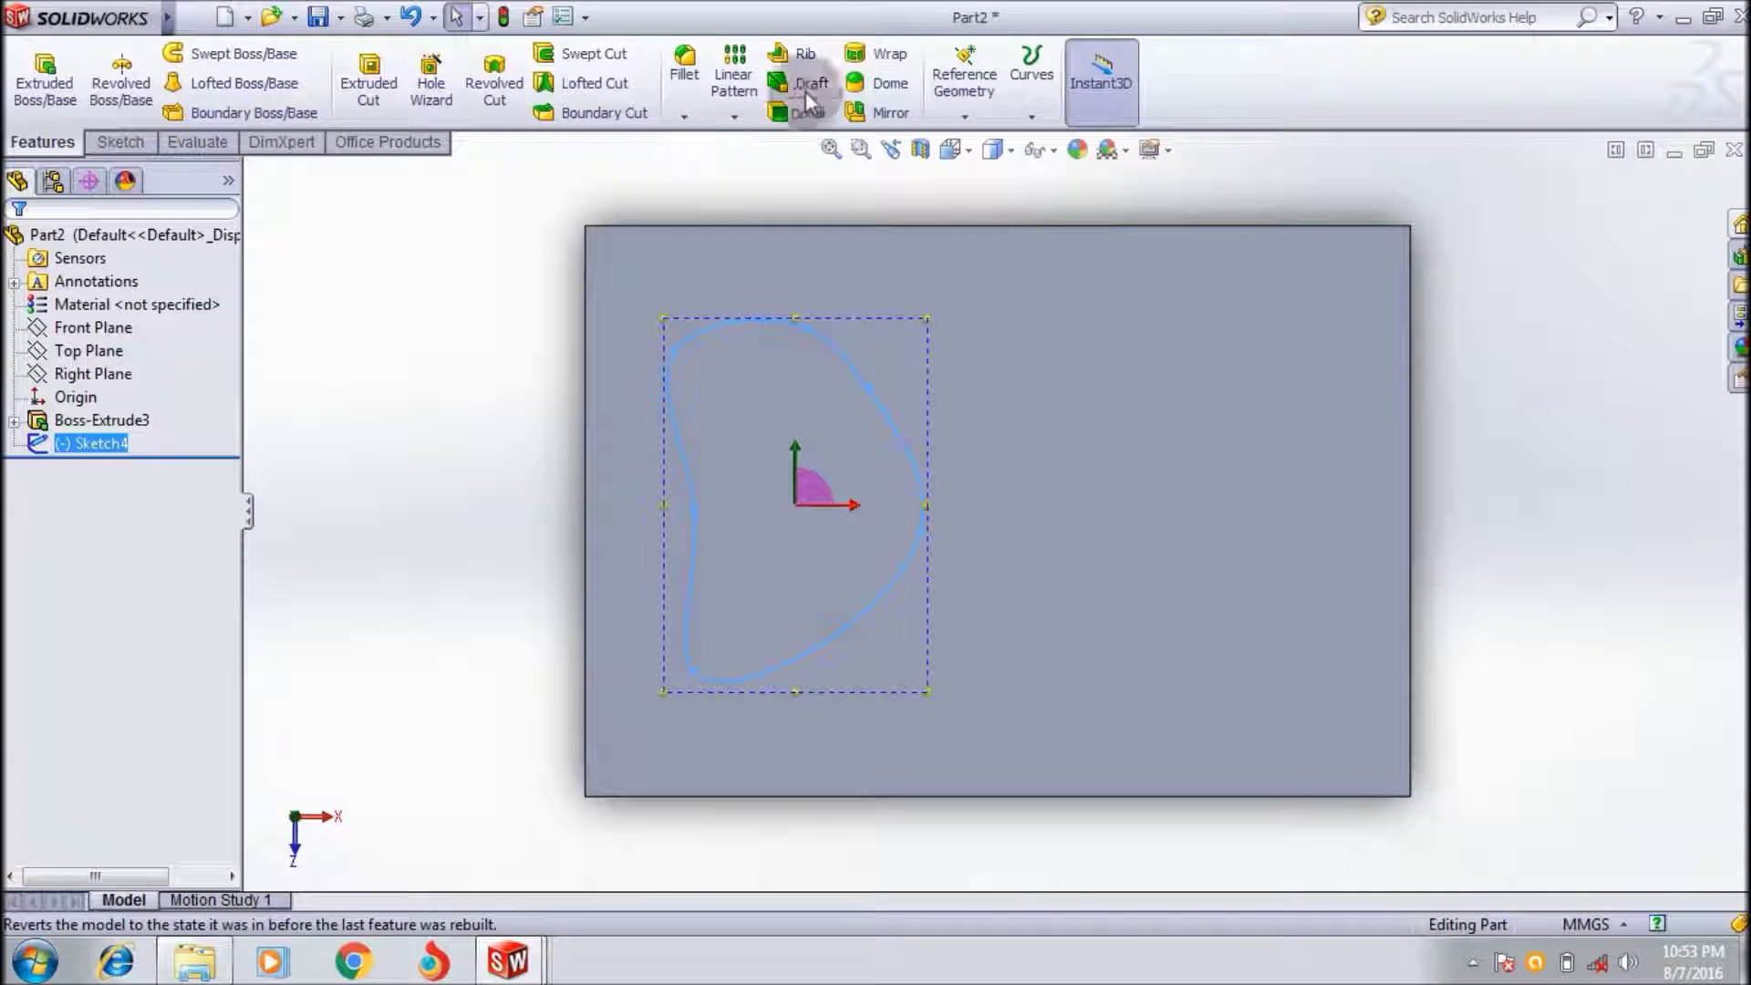
- Create Wrap1 from Sketch4 using the Scribe type on the box's top face
click(888, 61)
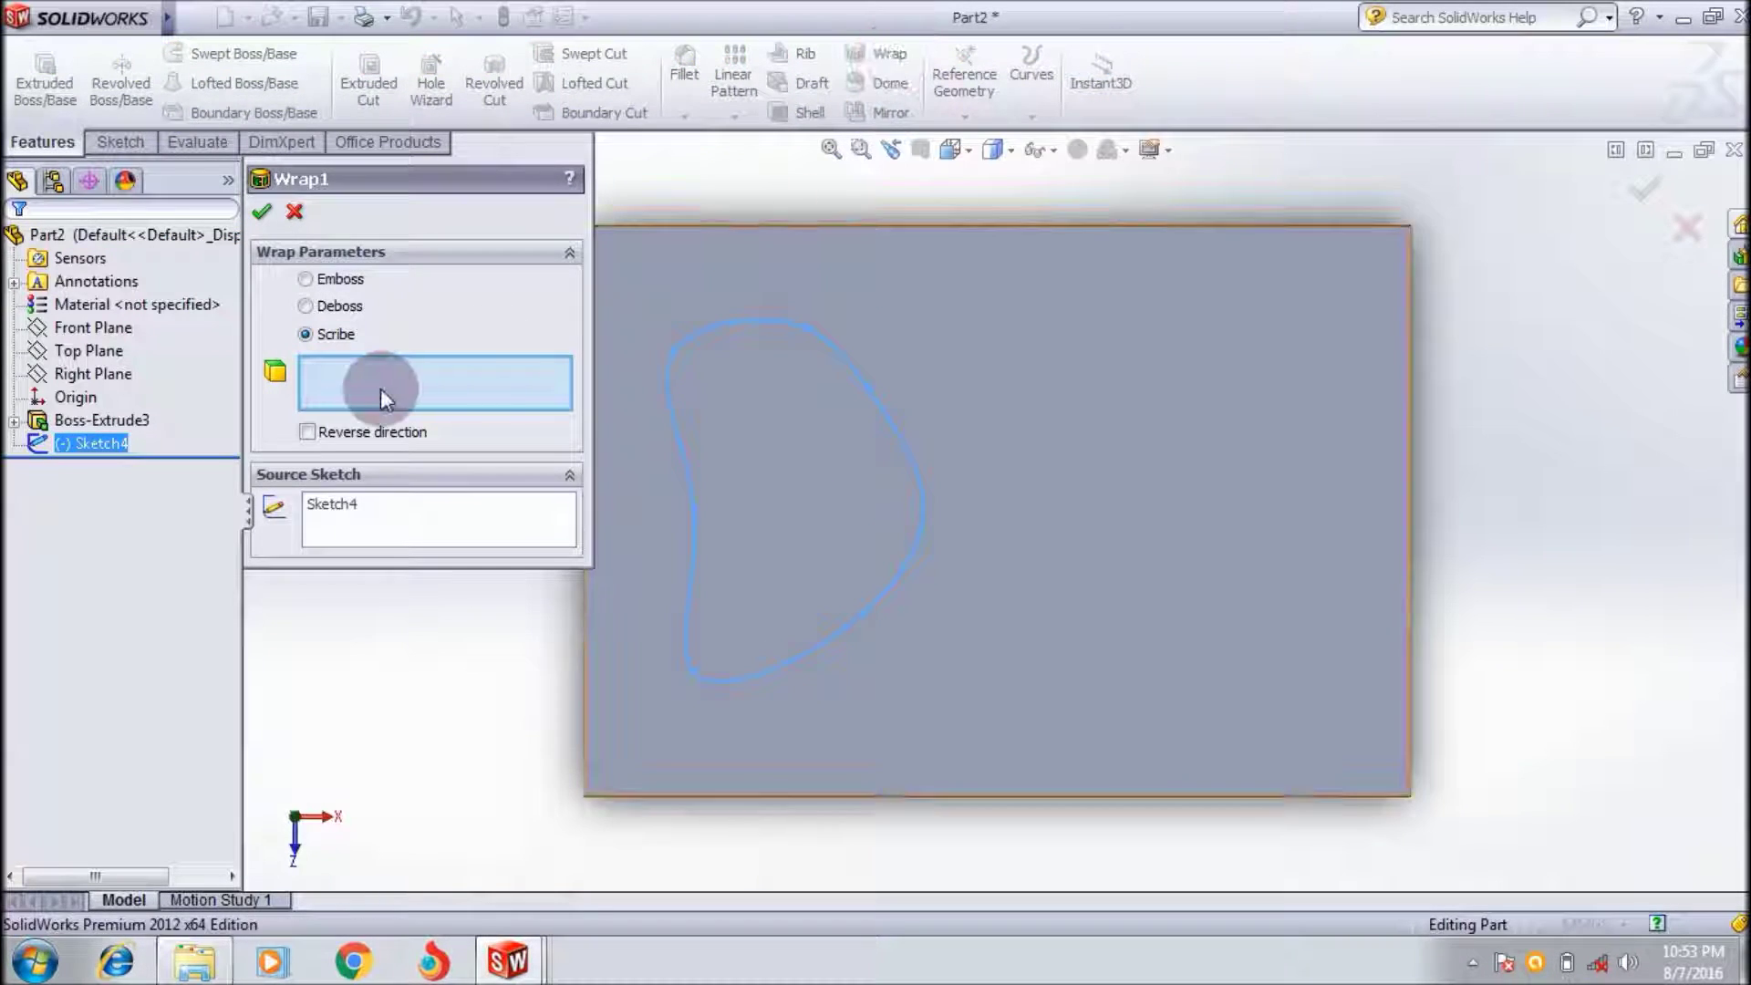
click(330, 275)
click(325, 304)
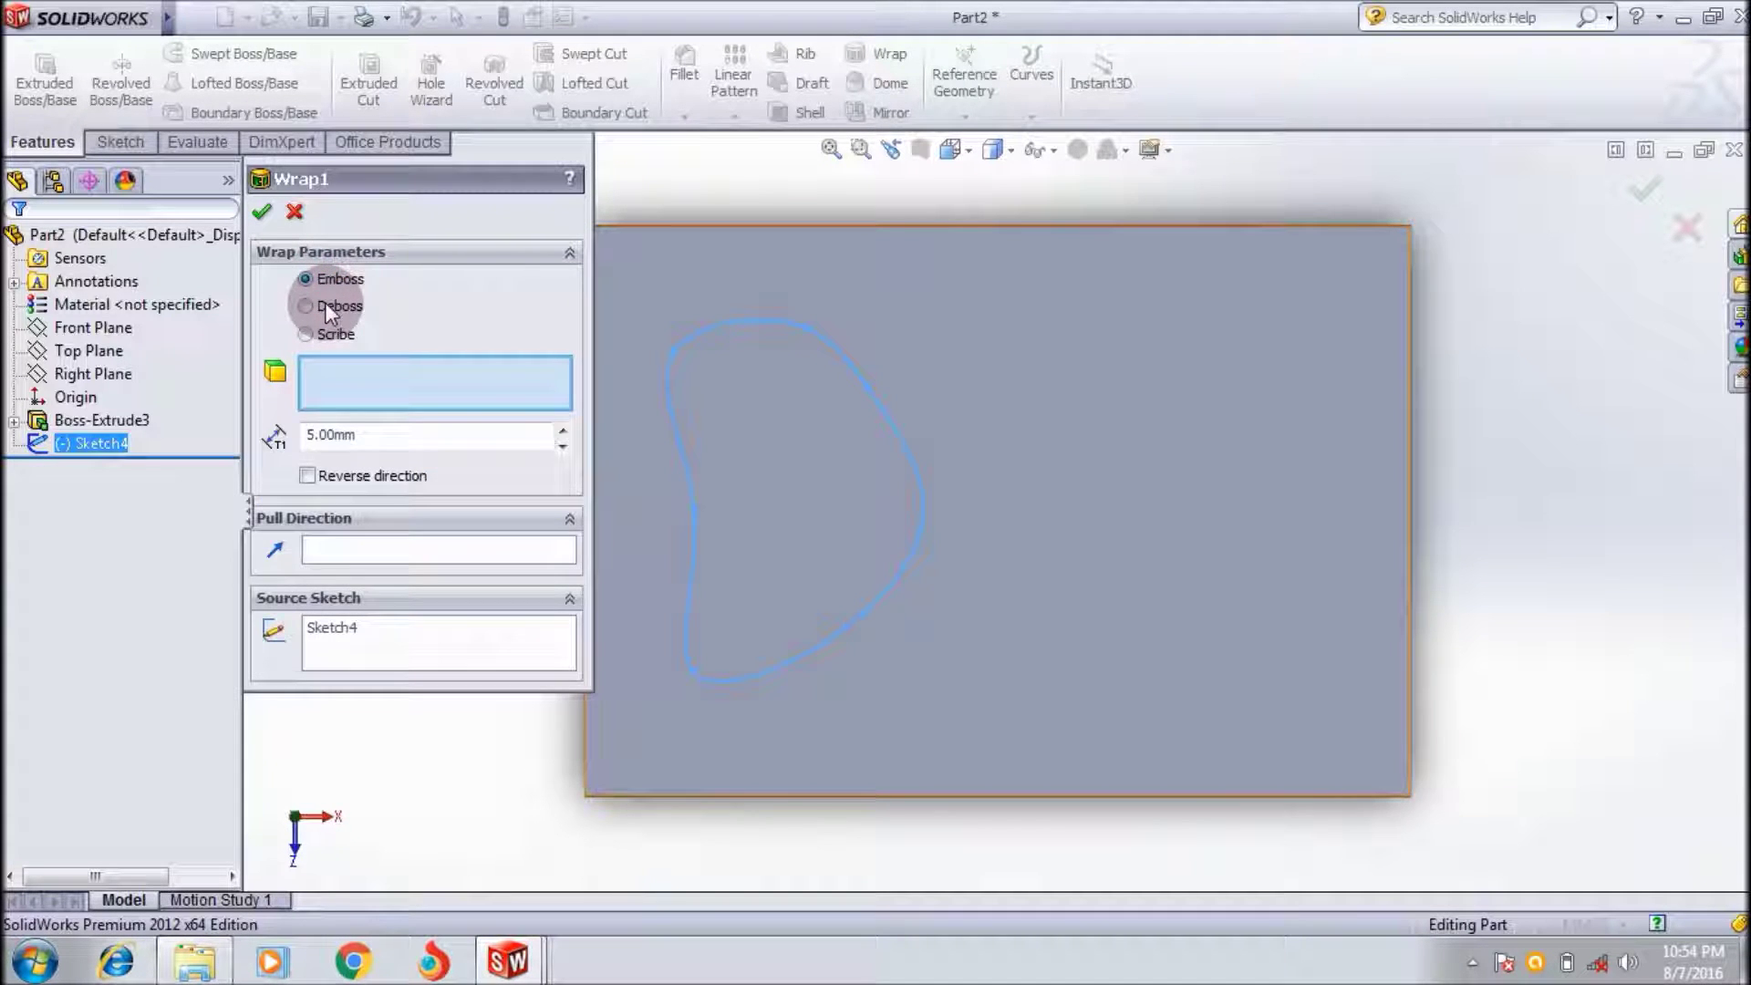
click(307, 335)
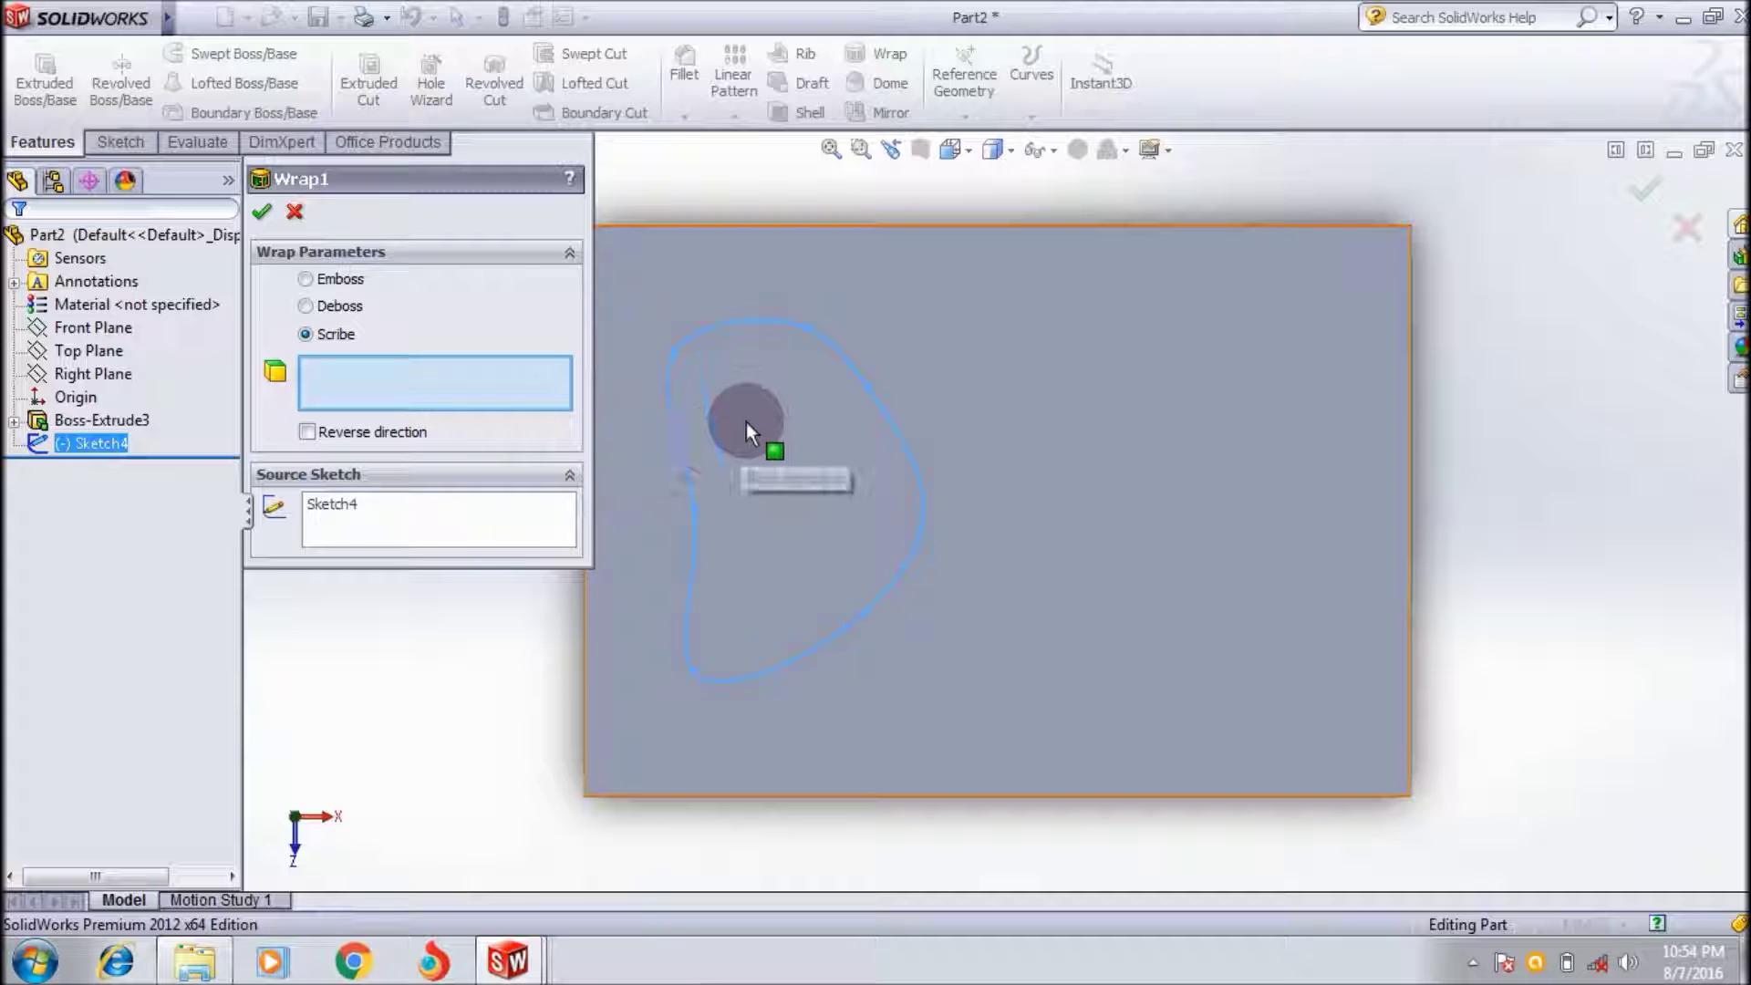
click(1109, 539)
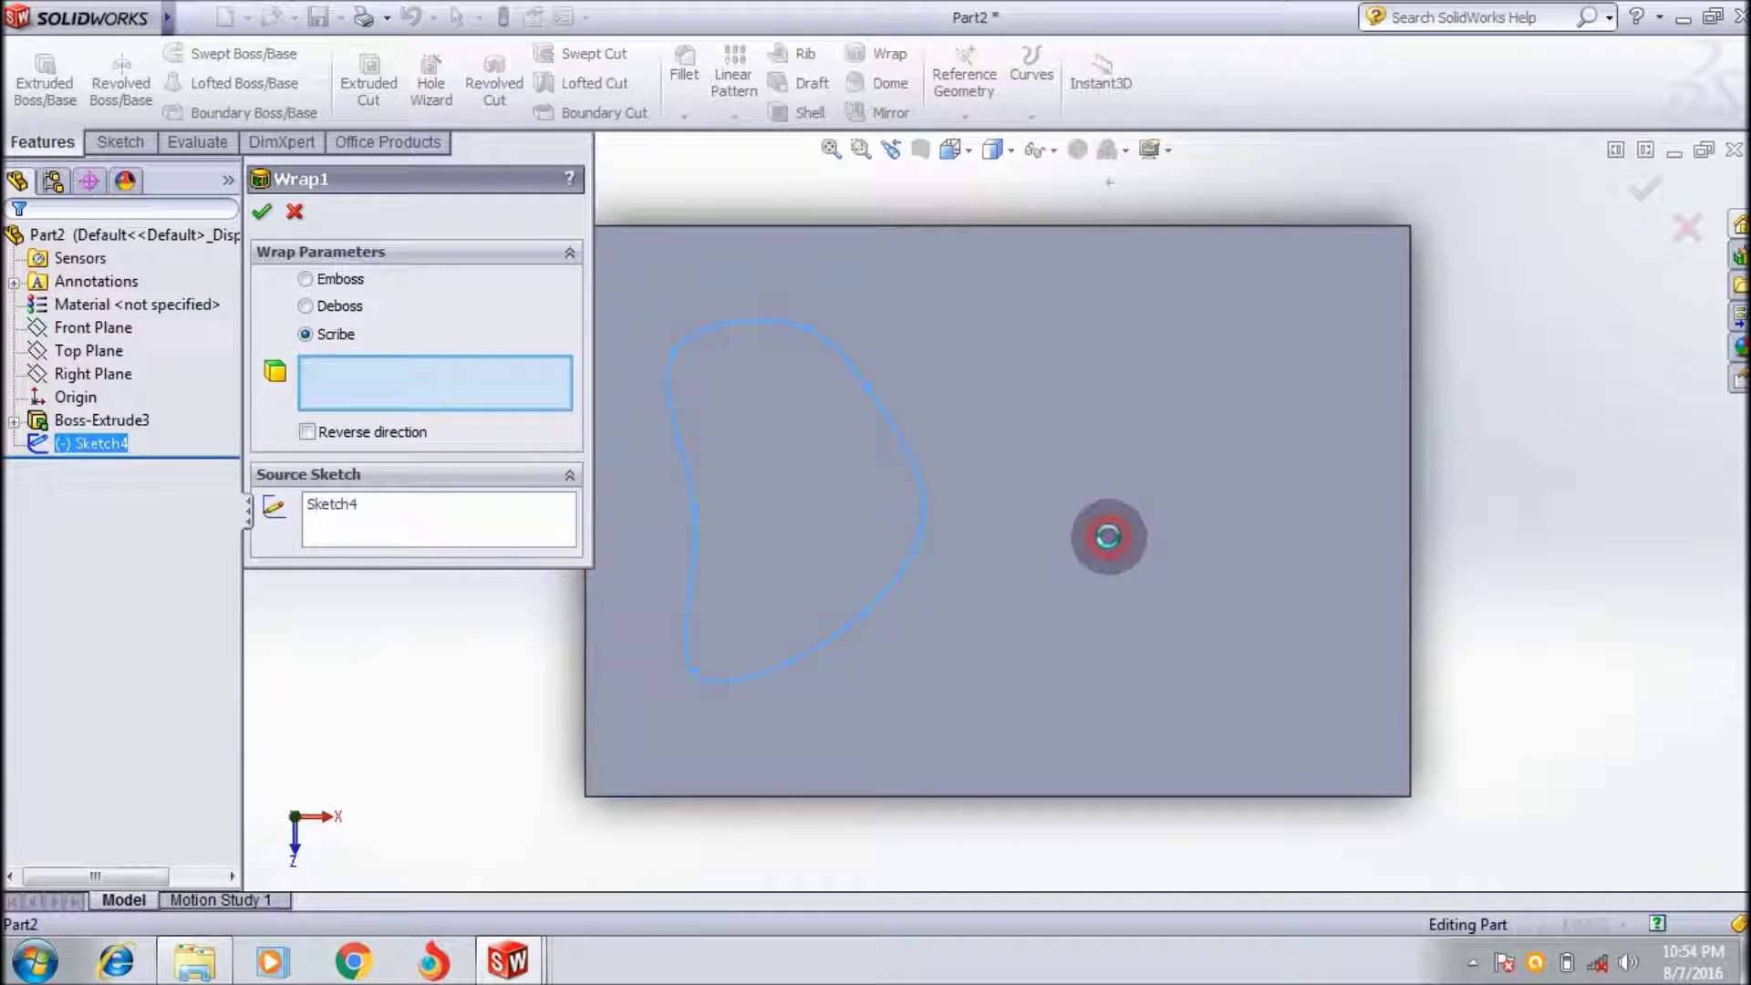
click(262, 210)
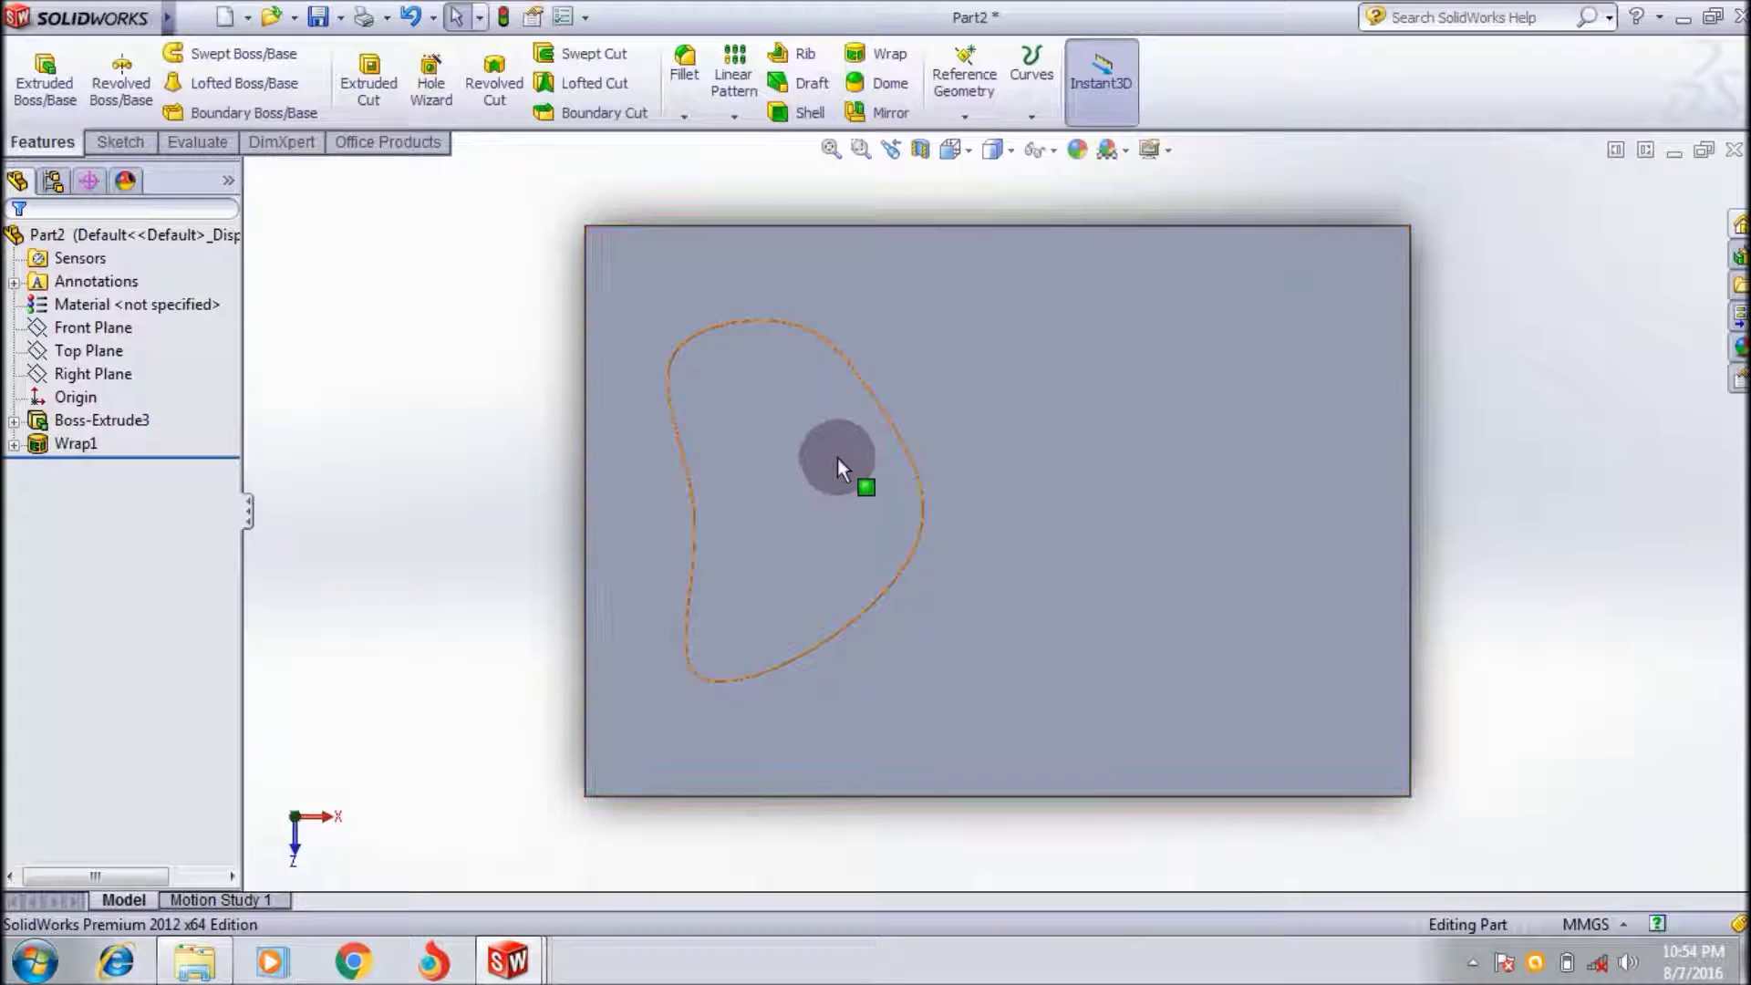
- Check the scribed region on the top face and switch to the Isometric view
click(834, 453)
click(1151, 544)
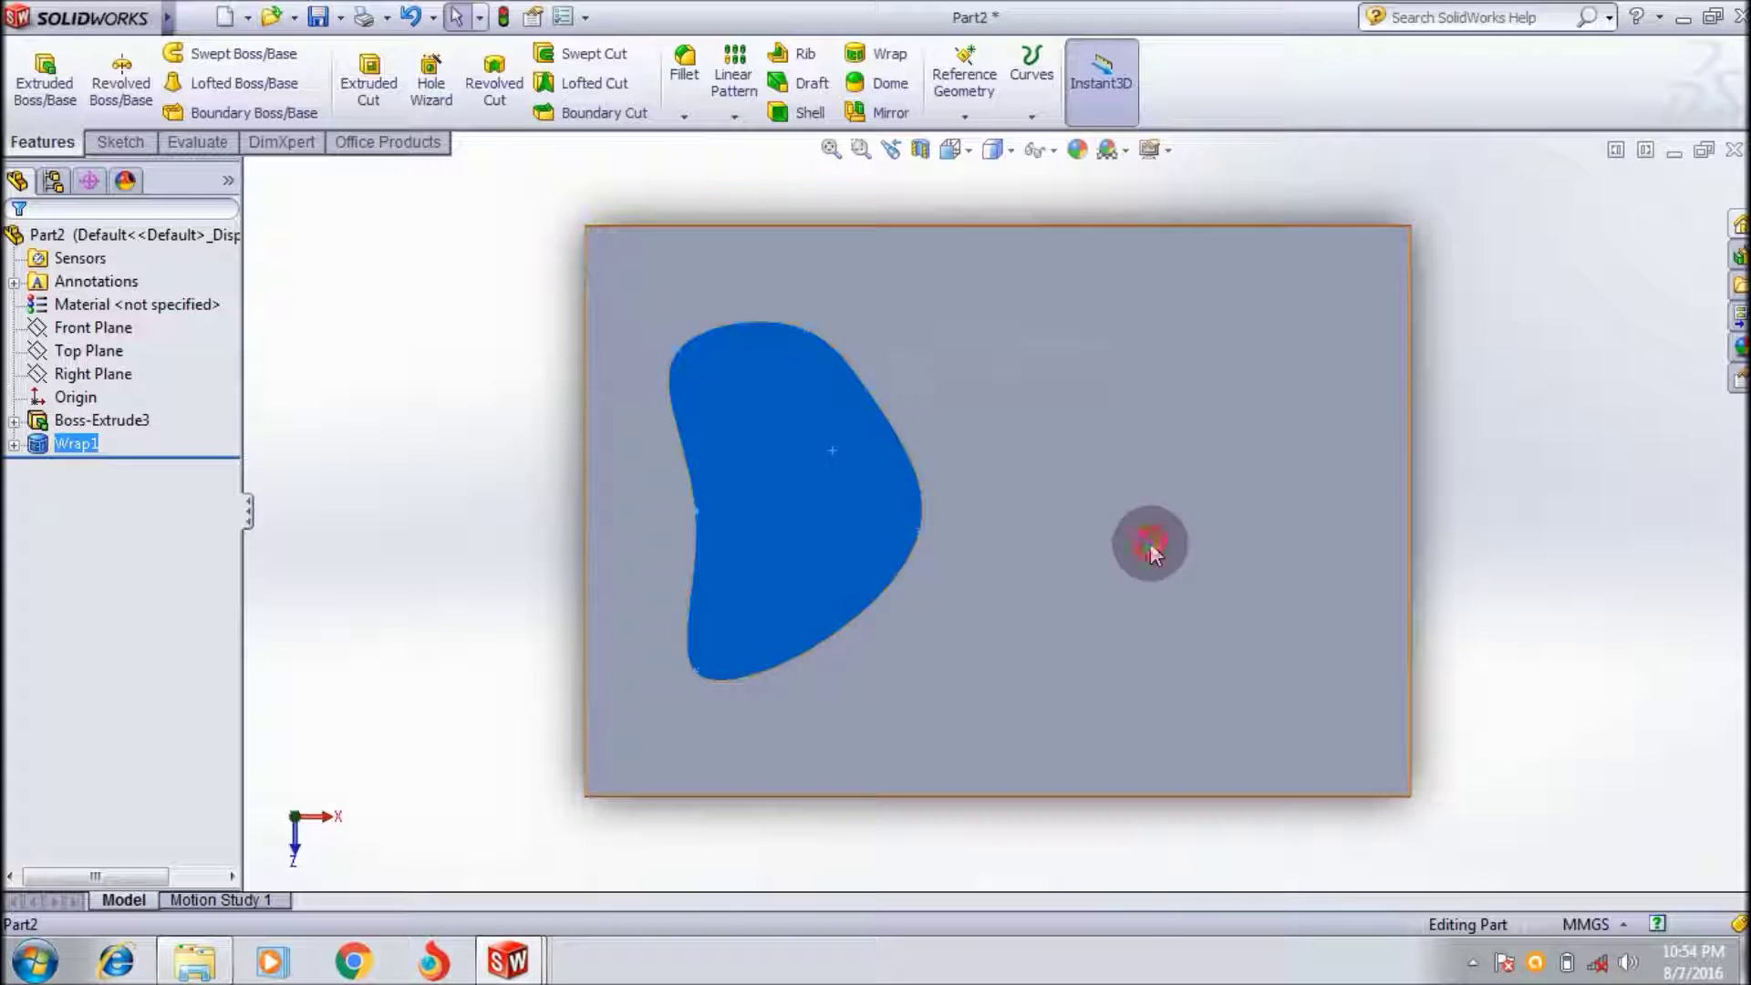
click(951, 149)
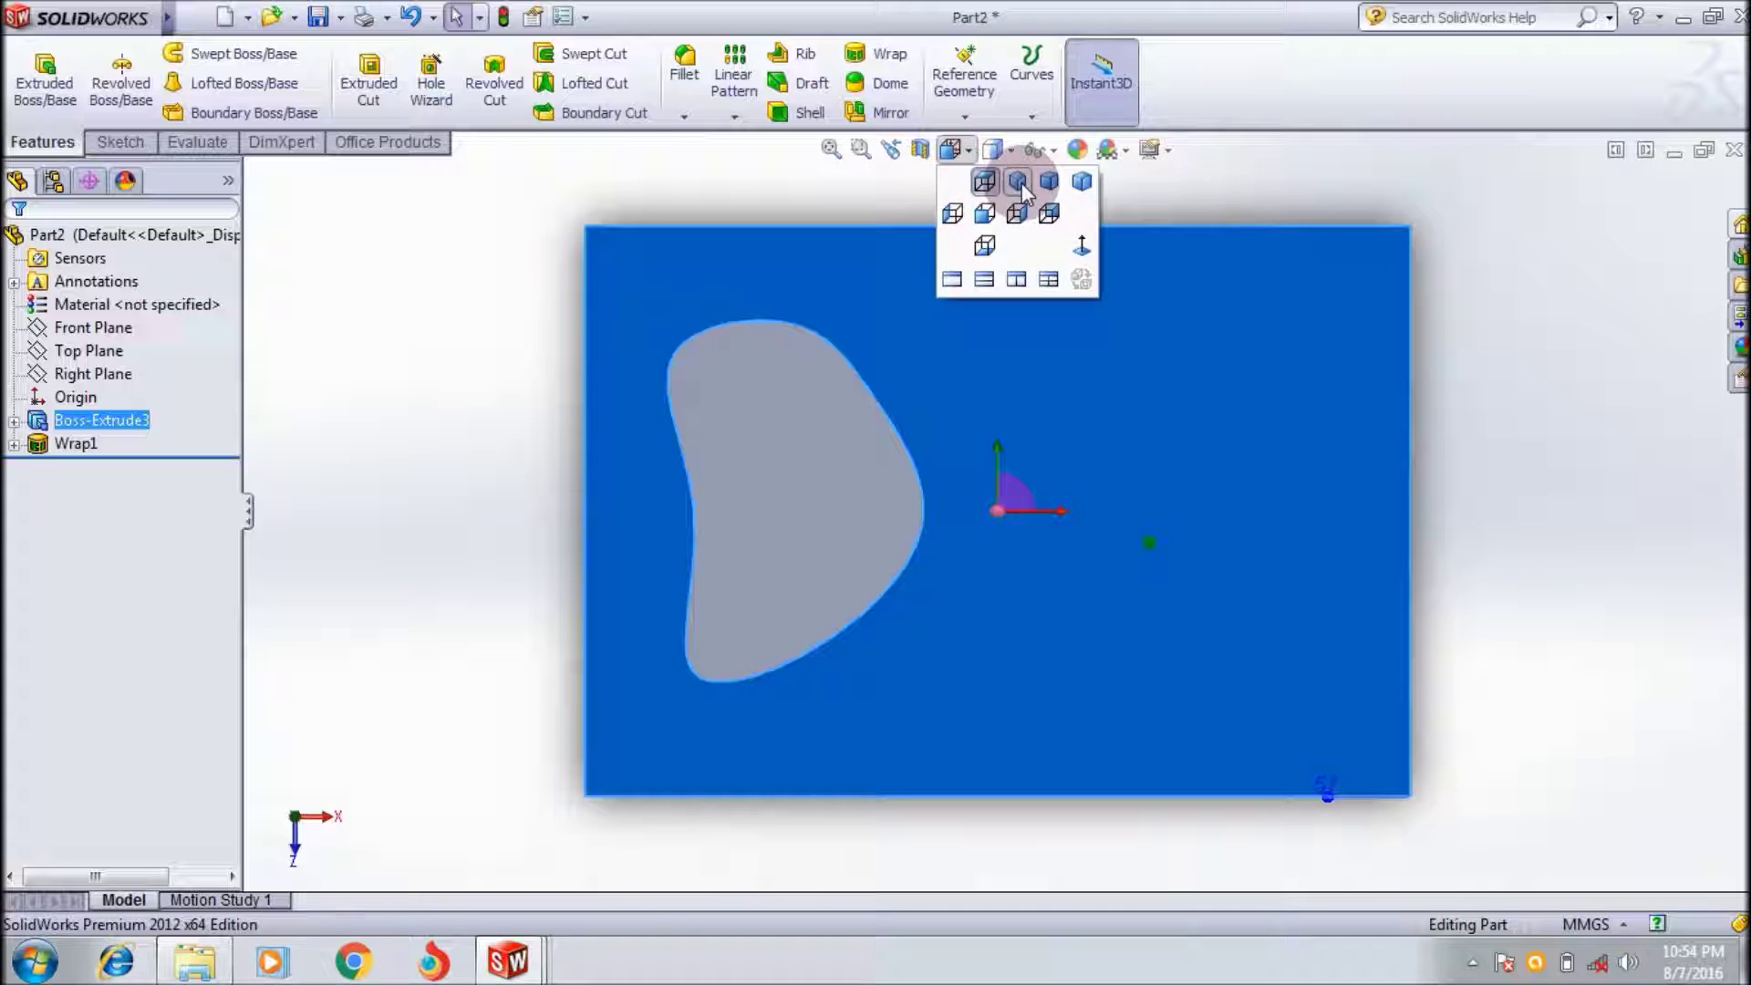
click(1021, 182)
- Select Wrap1 in the FeatureManager tree and bring up its context options
click(1261, 303)
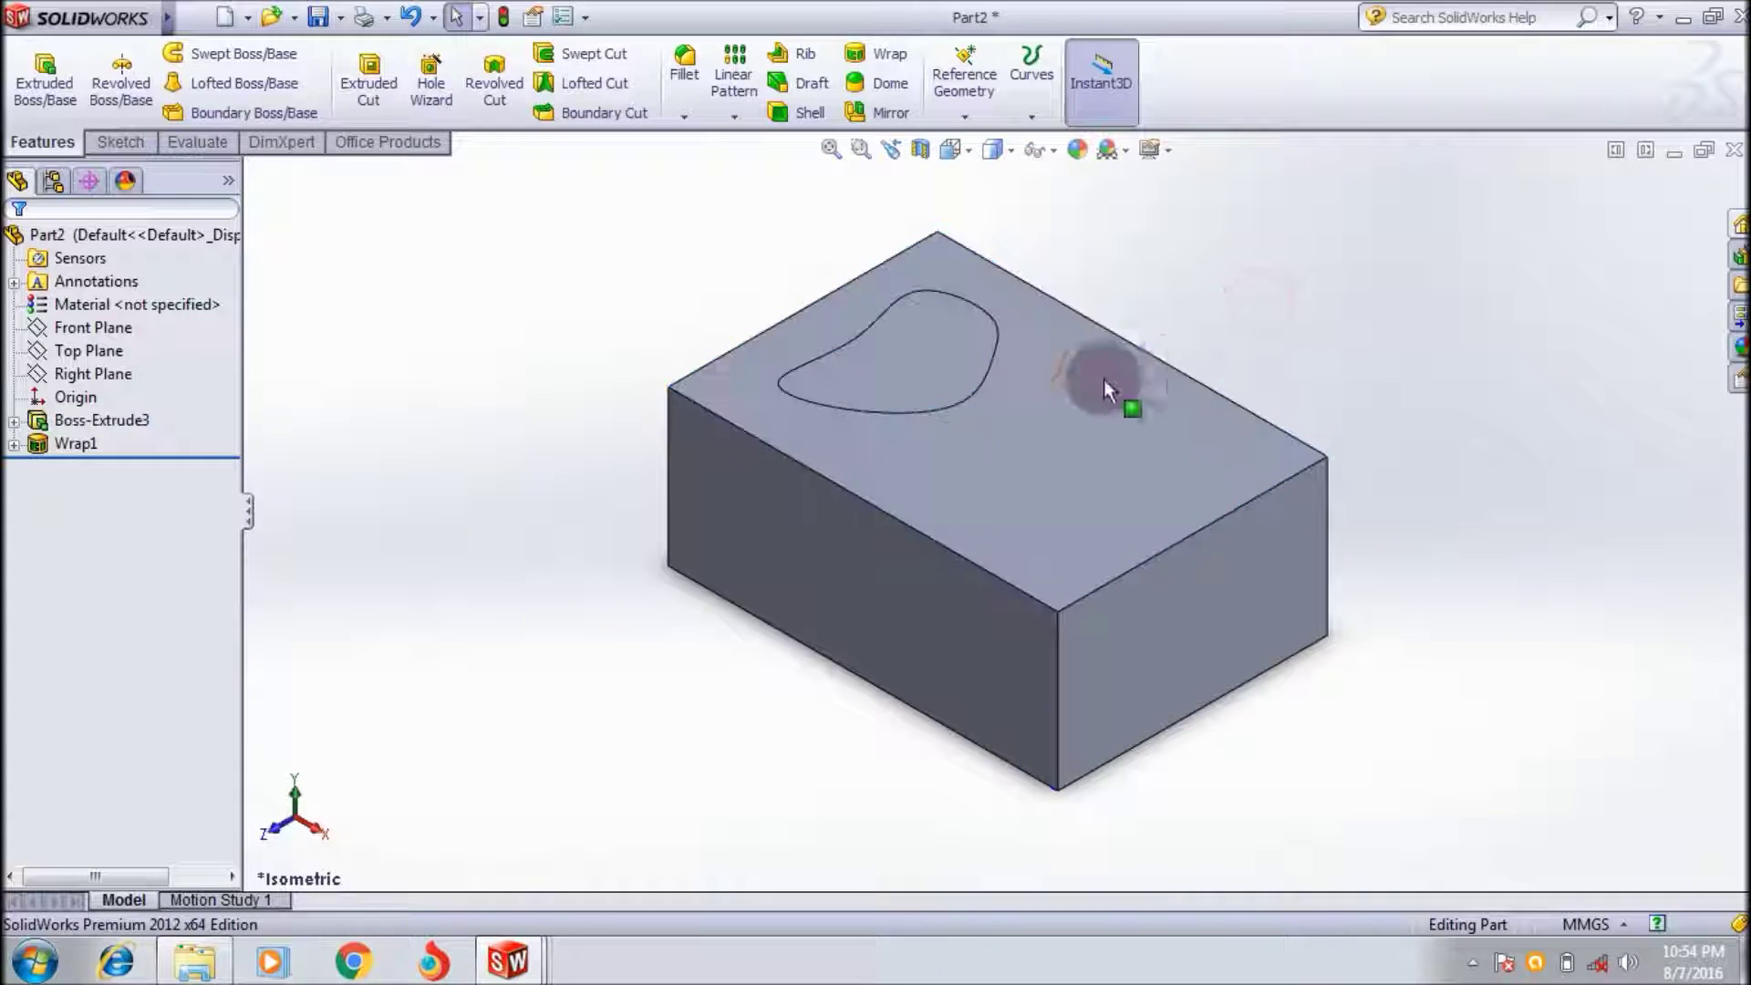
click(1025, 388)
click(1394, 367)
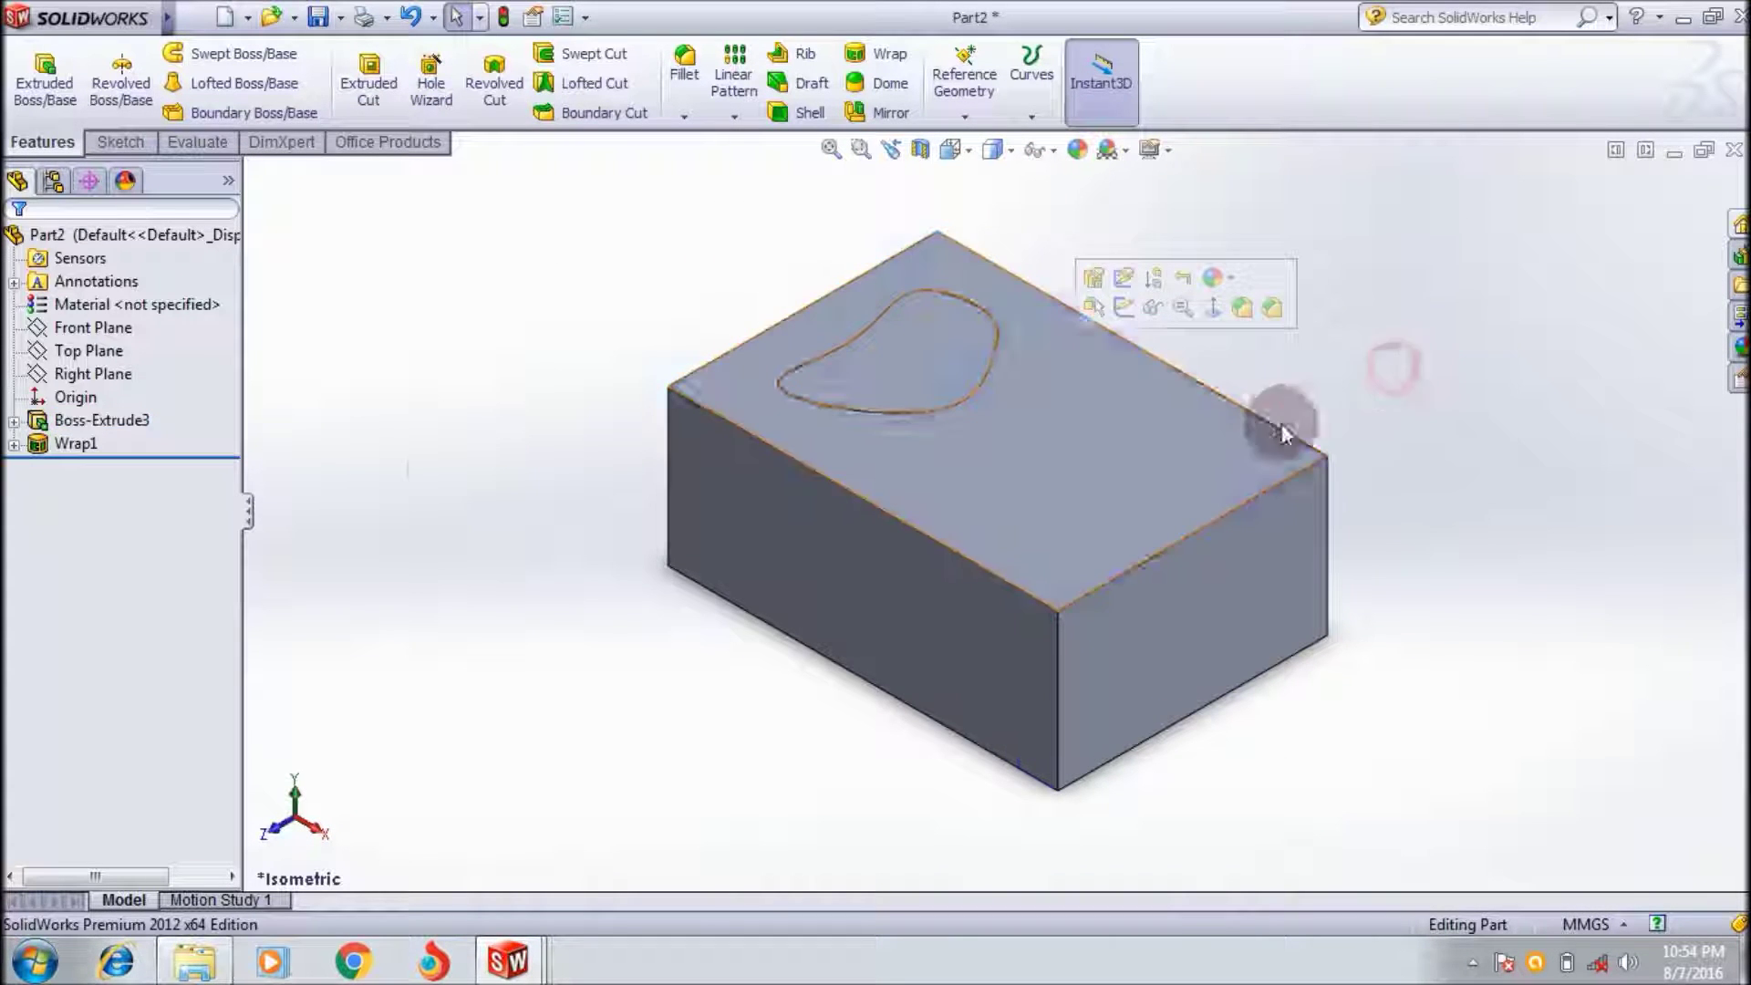
click(50, 449)
right_click(50, 446)
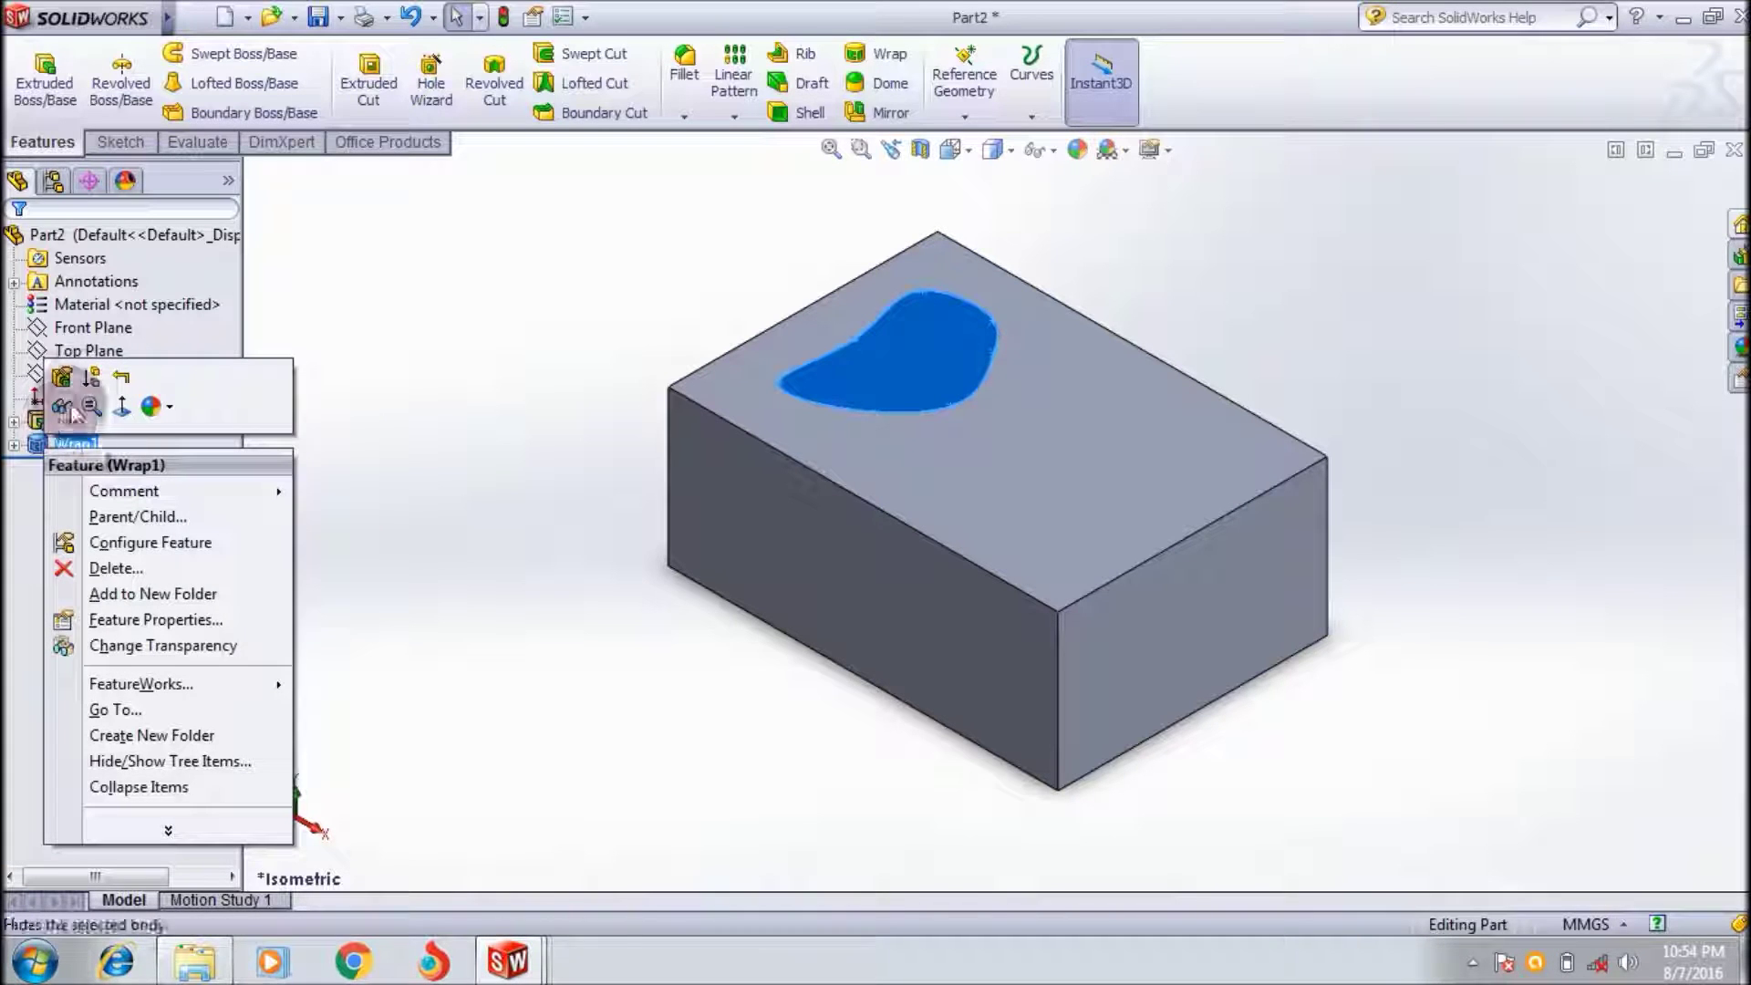
- Edit Wrap1 into a 5.00mm Emboss on Face<1> with Reverse direction left unchecked
click(62, 378)
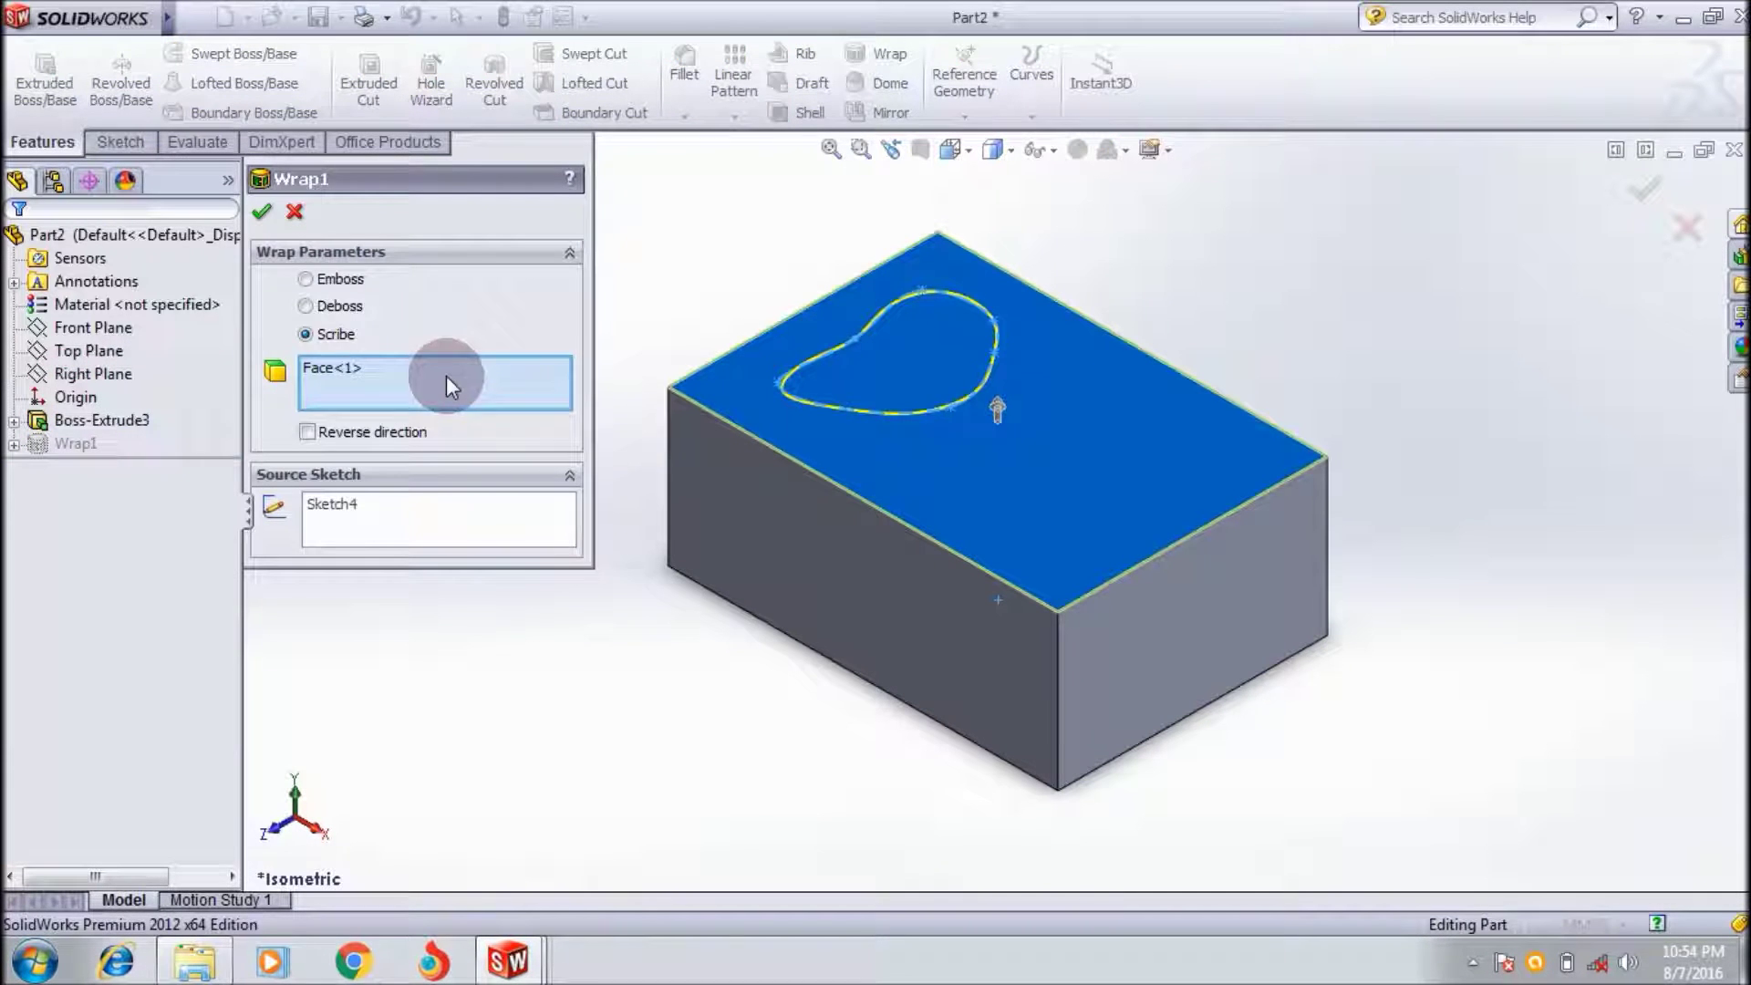
click(325, 281)
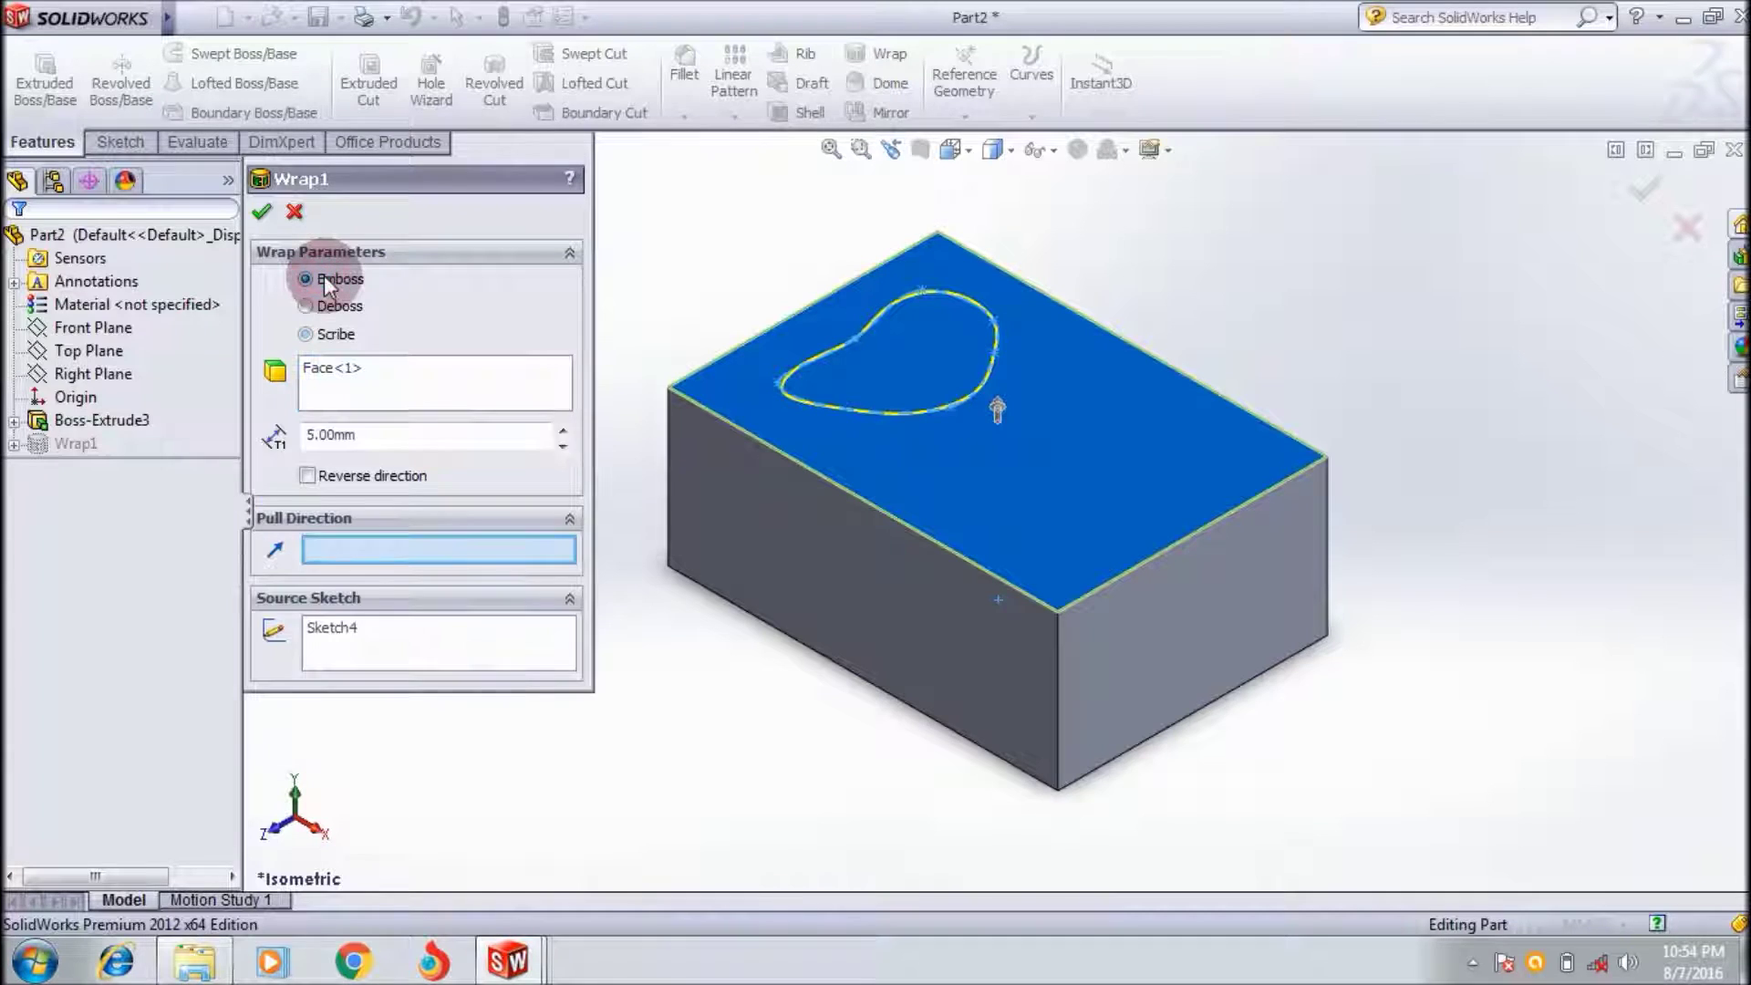
click(998, 401)
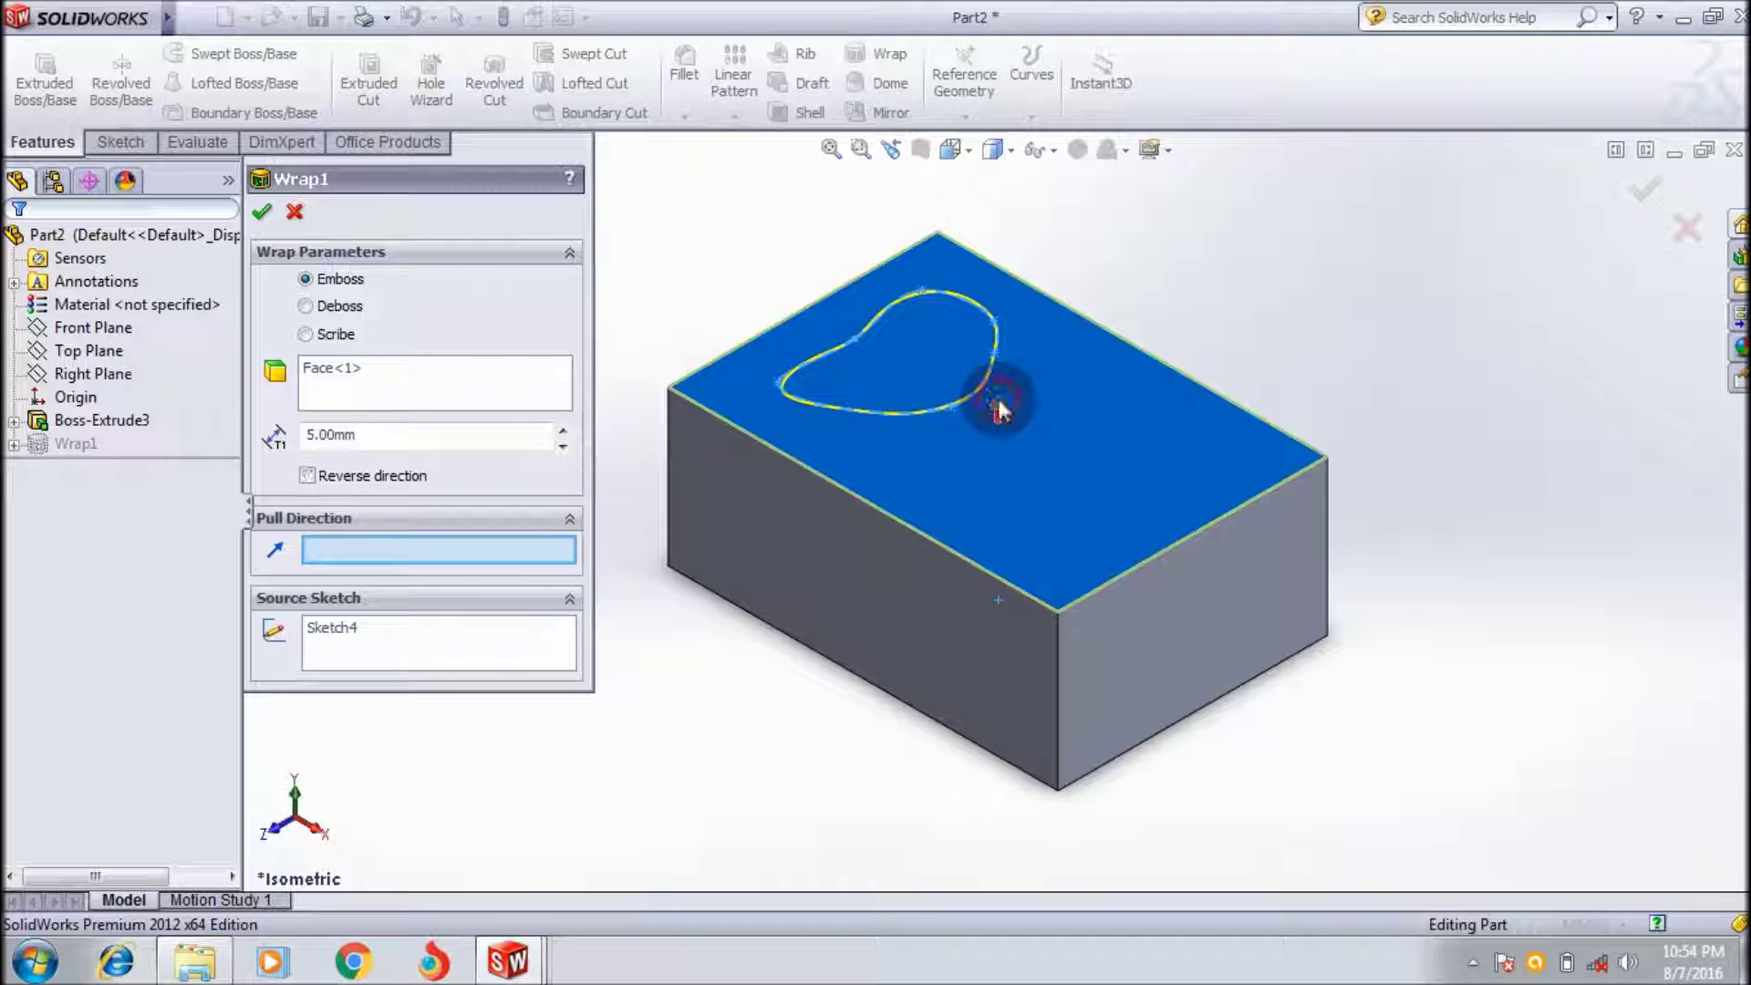
click(397, 482)
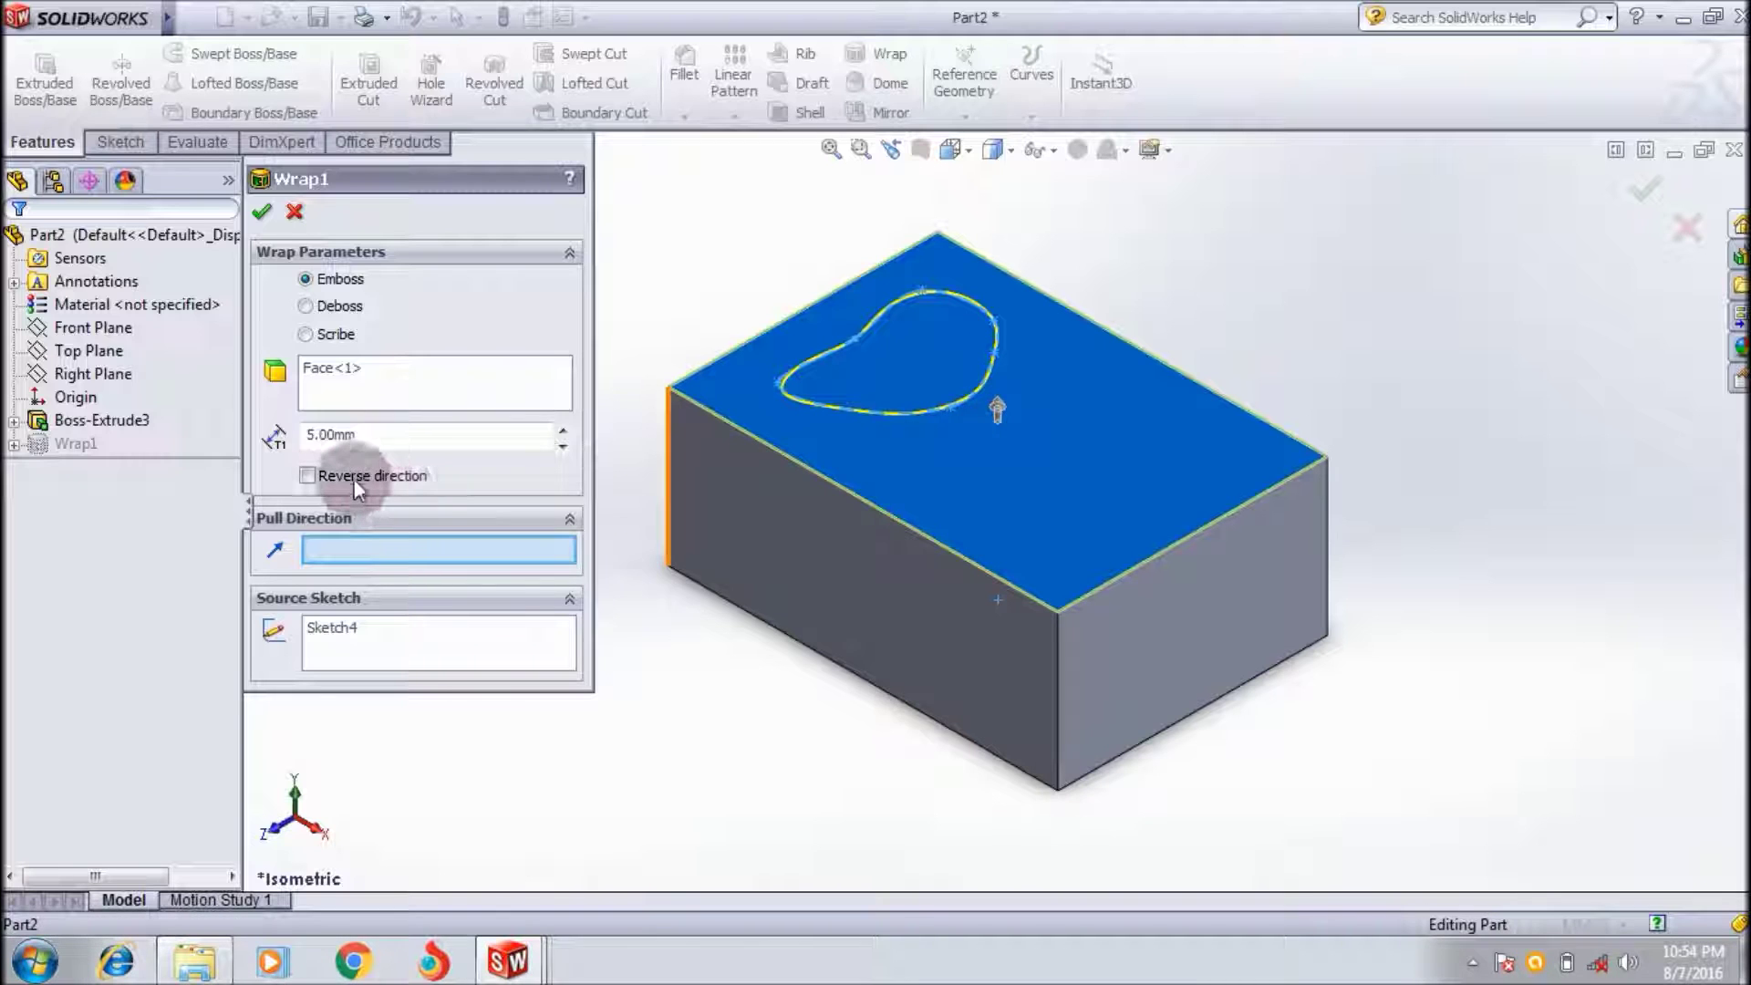
click(356, 483)
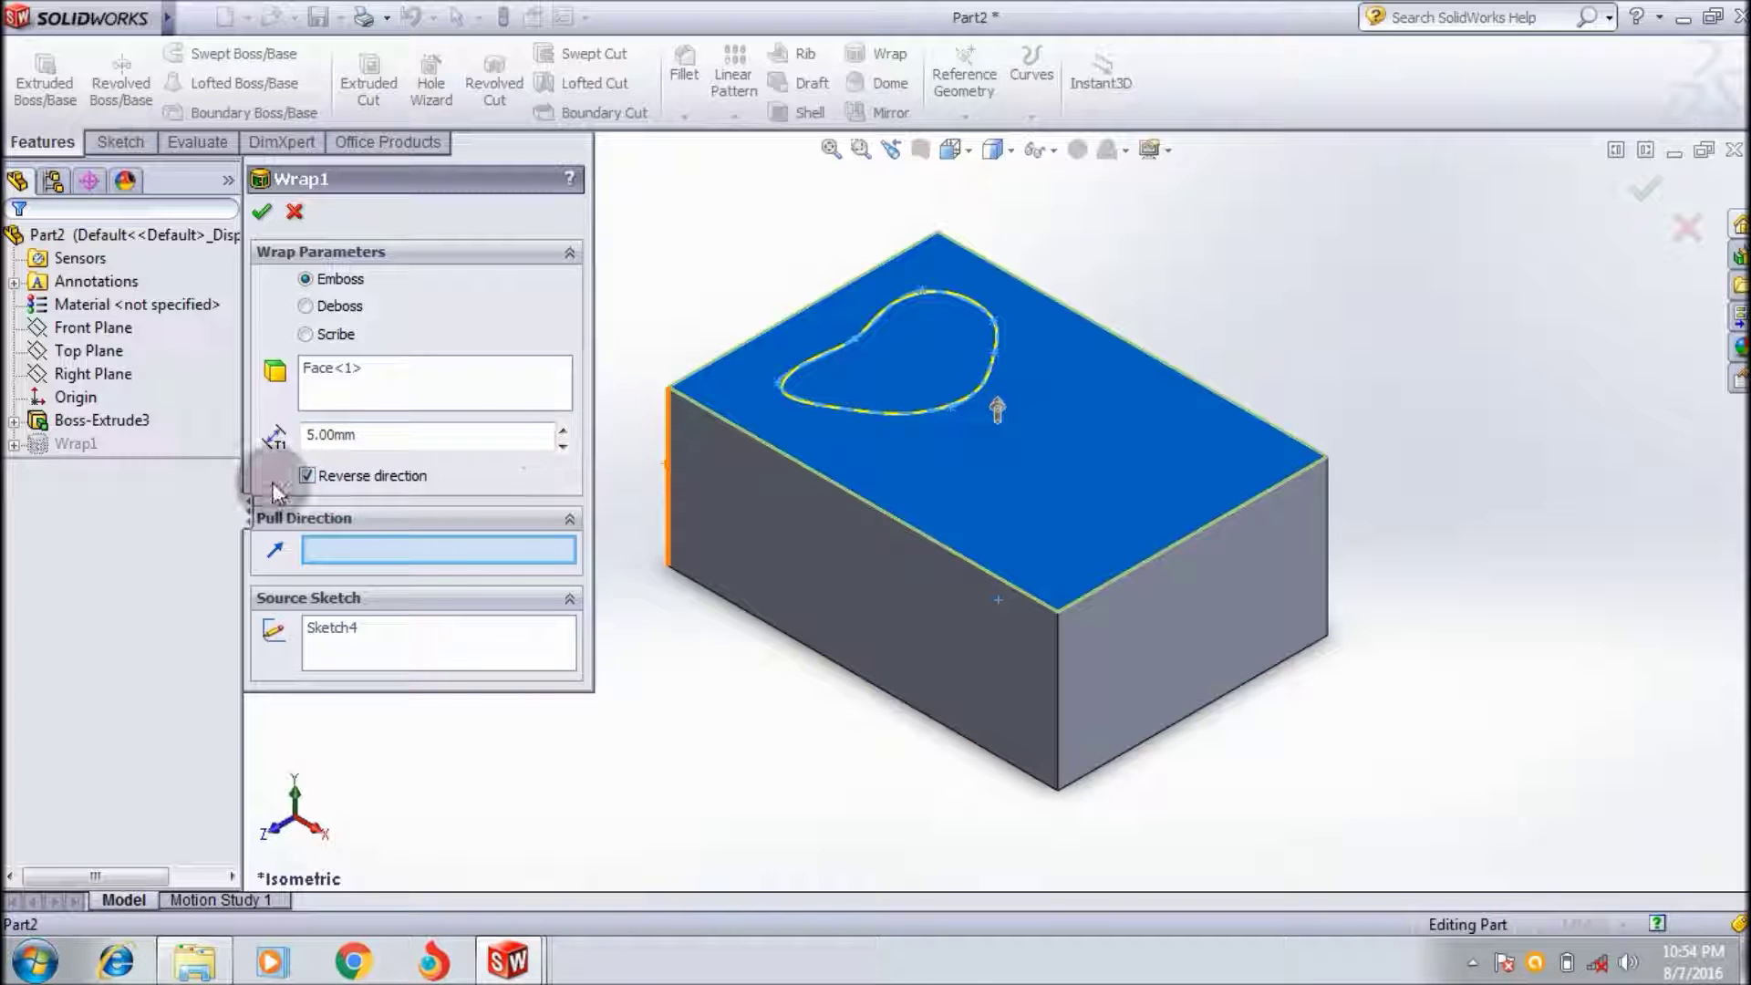
click(315, 478)
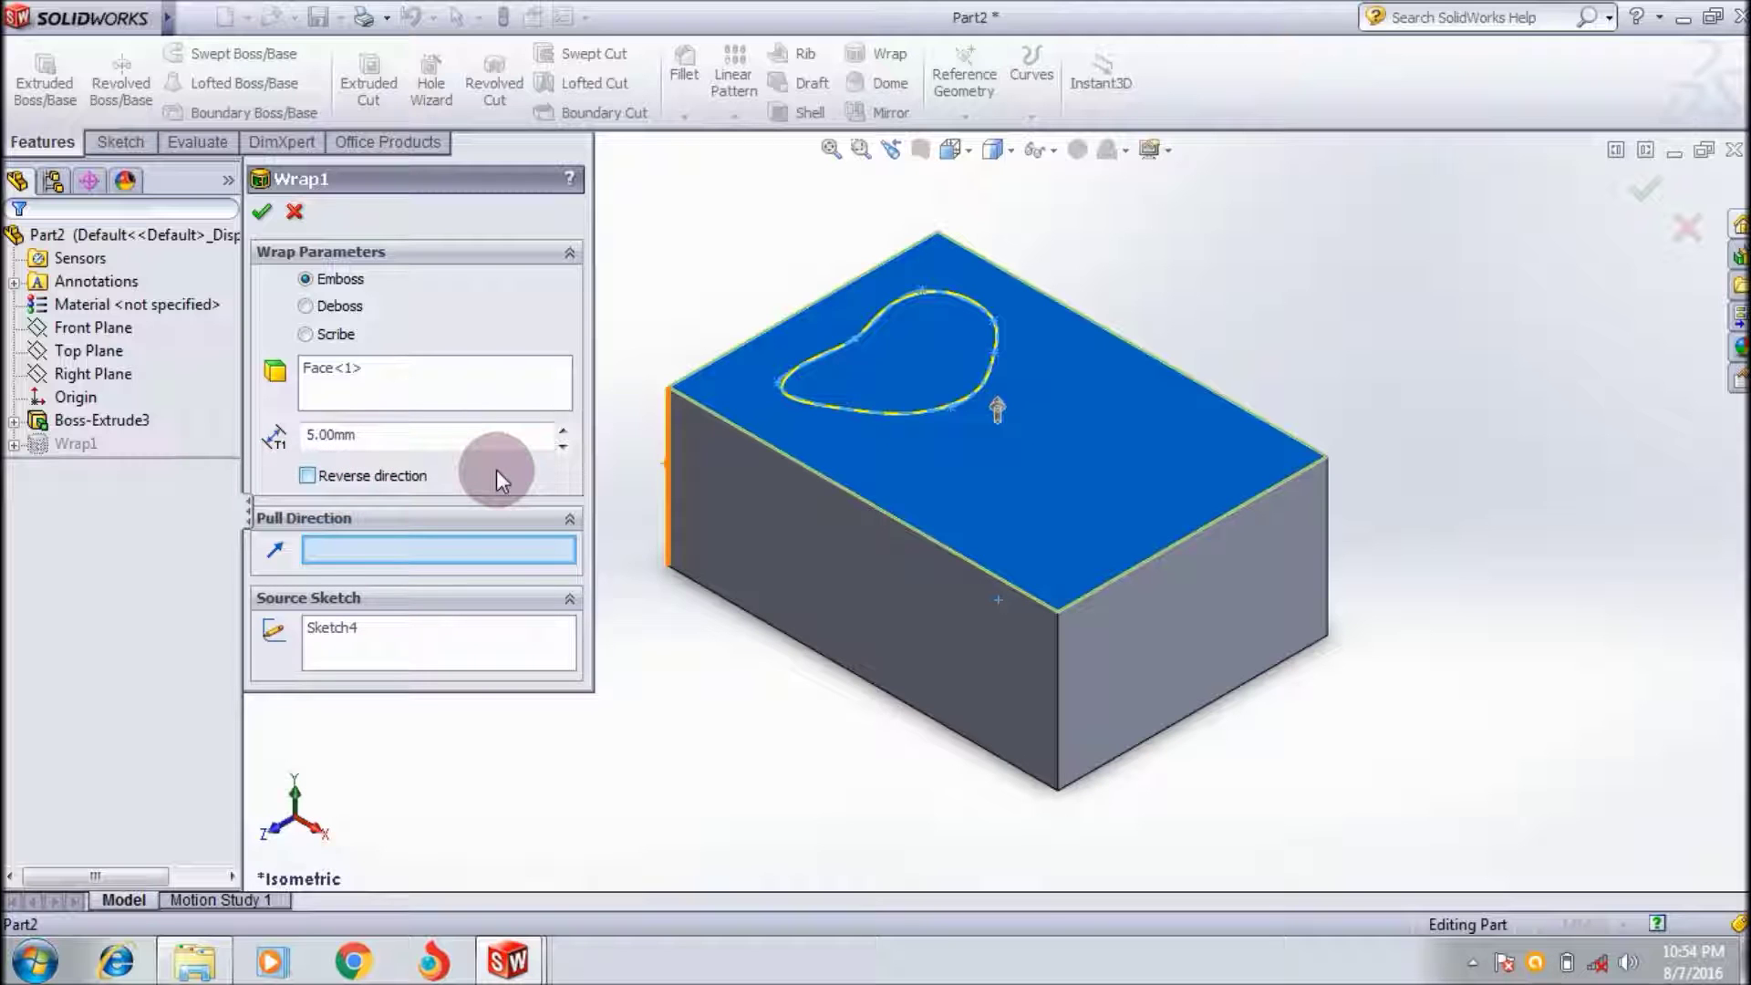
click(261, 213)
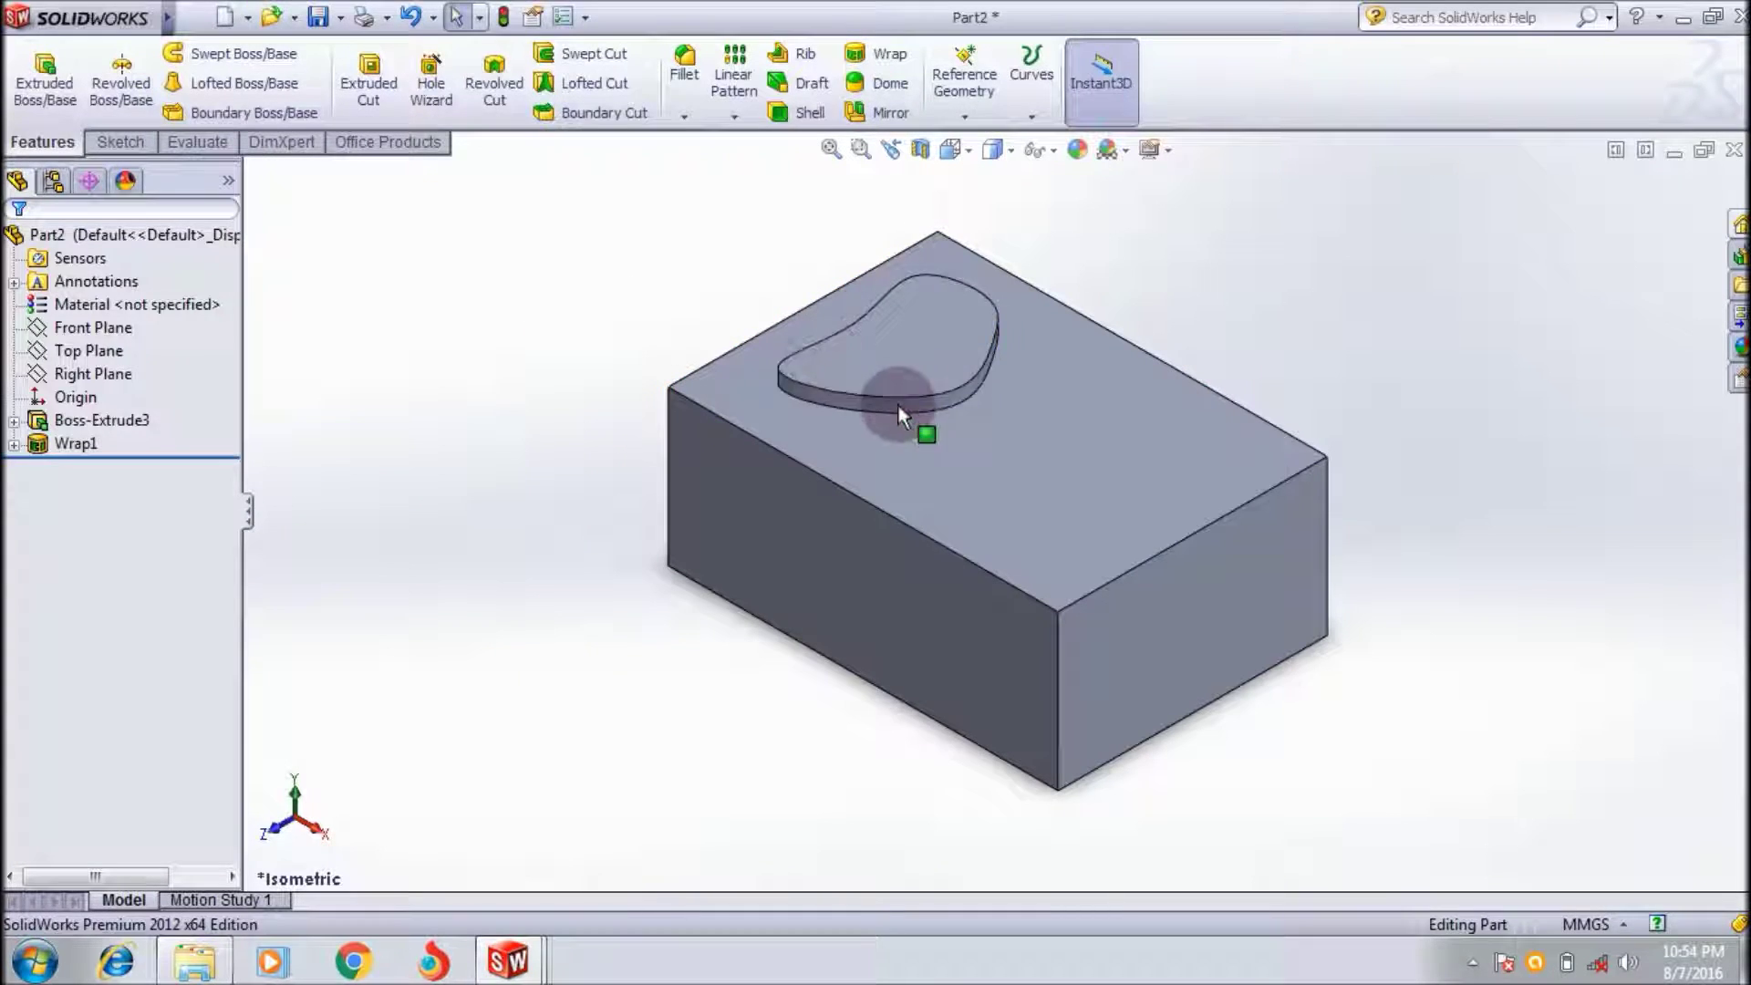
- Re-edit Wrap1 as an Emboss with Reverse direction checked and apply it
click(898, 406)
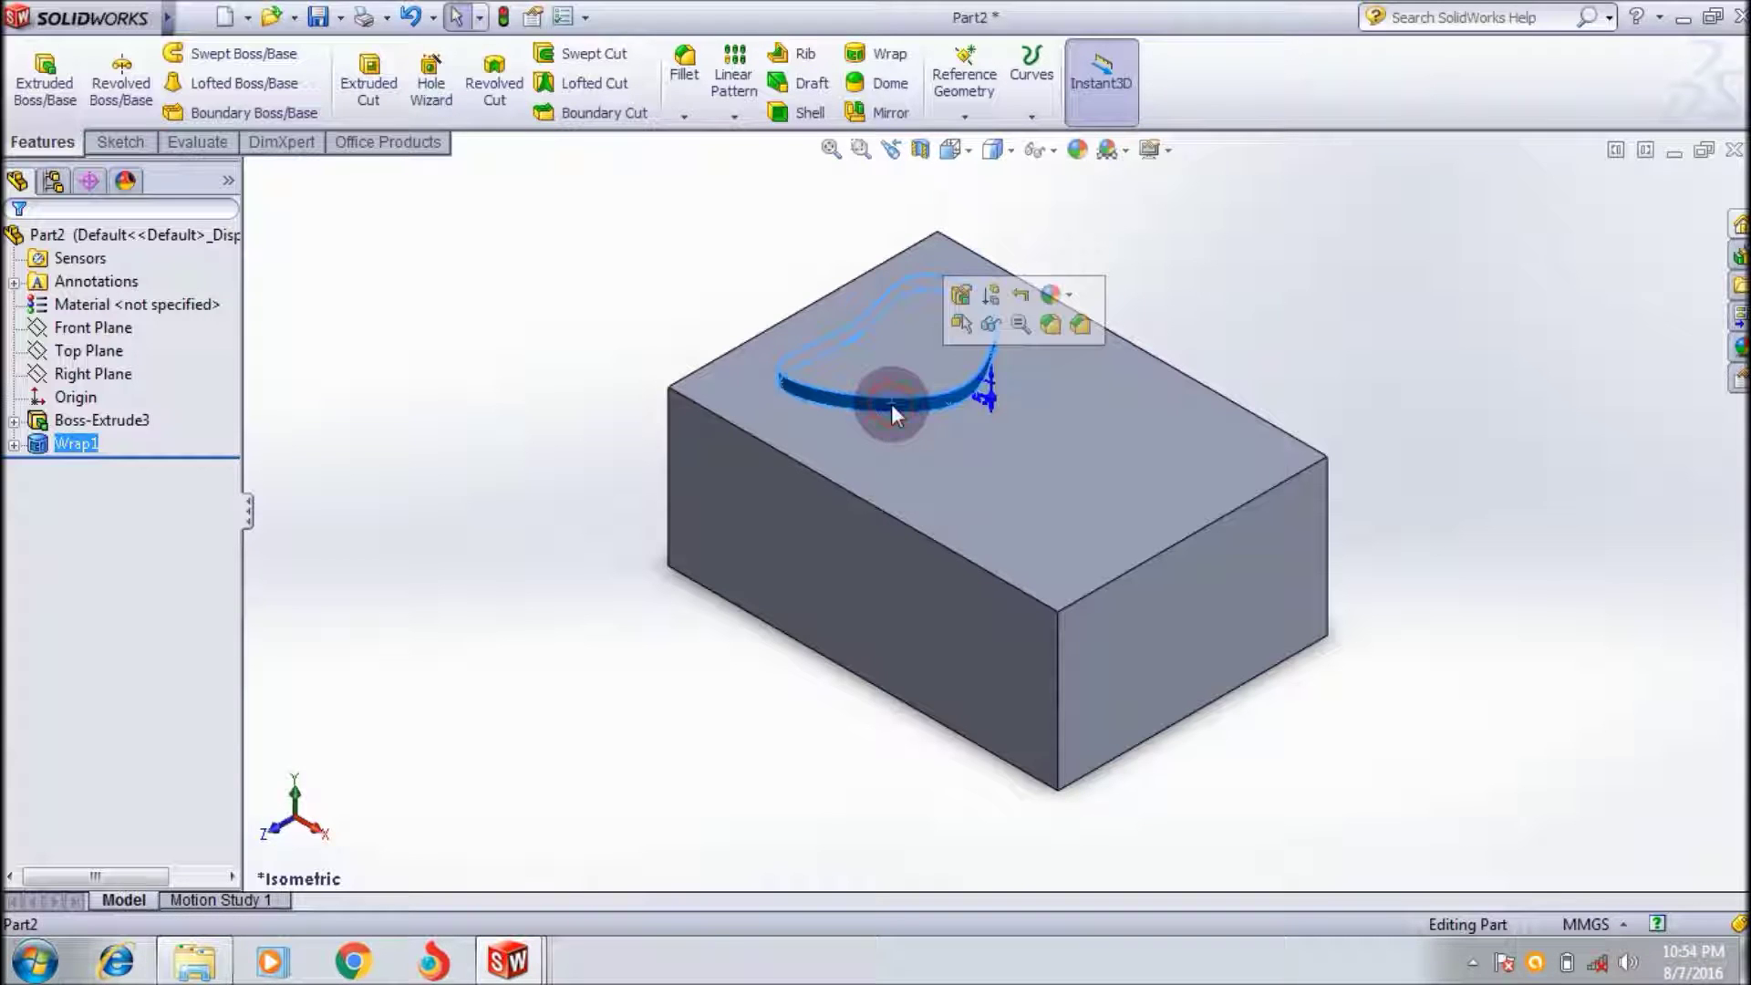
click(593, 495)
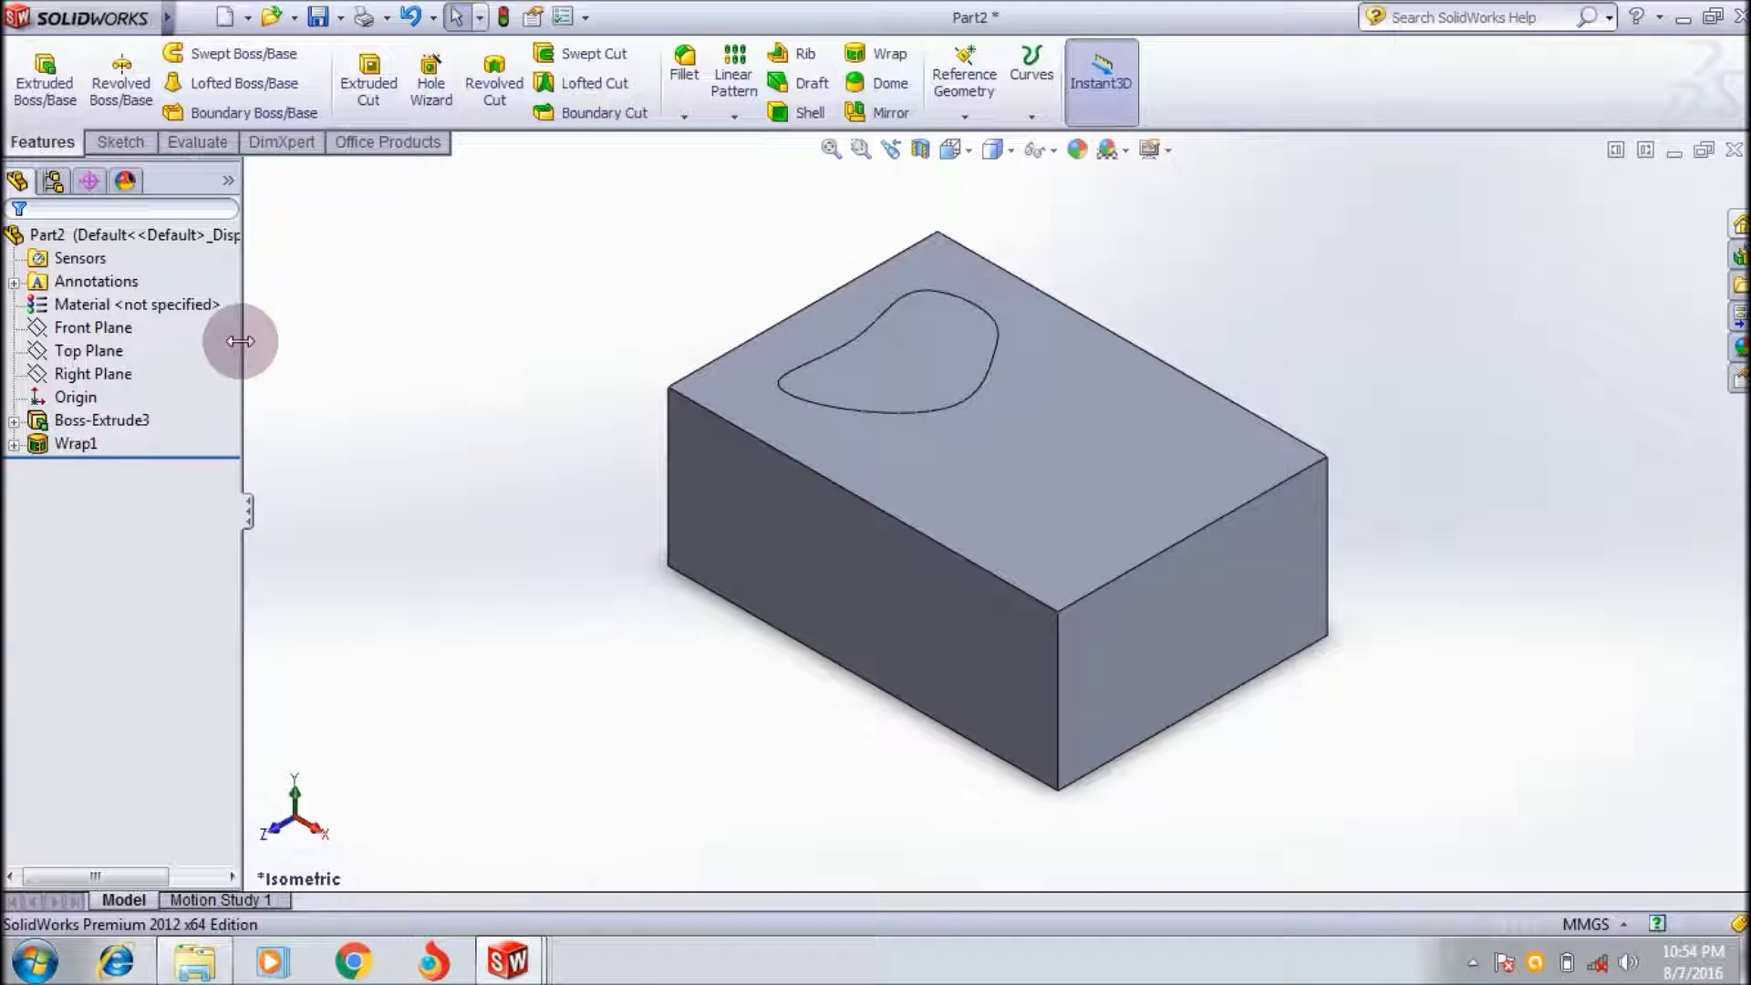
right_click(77, 445)
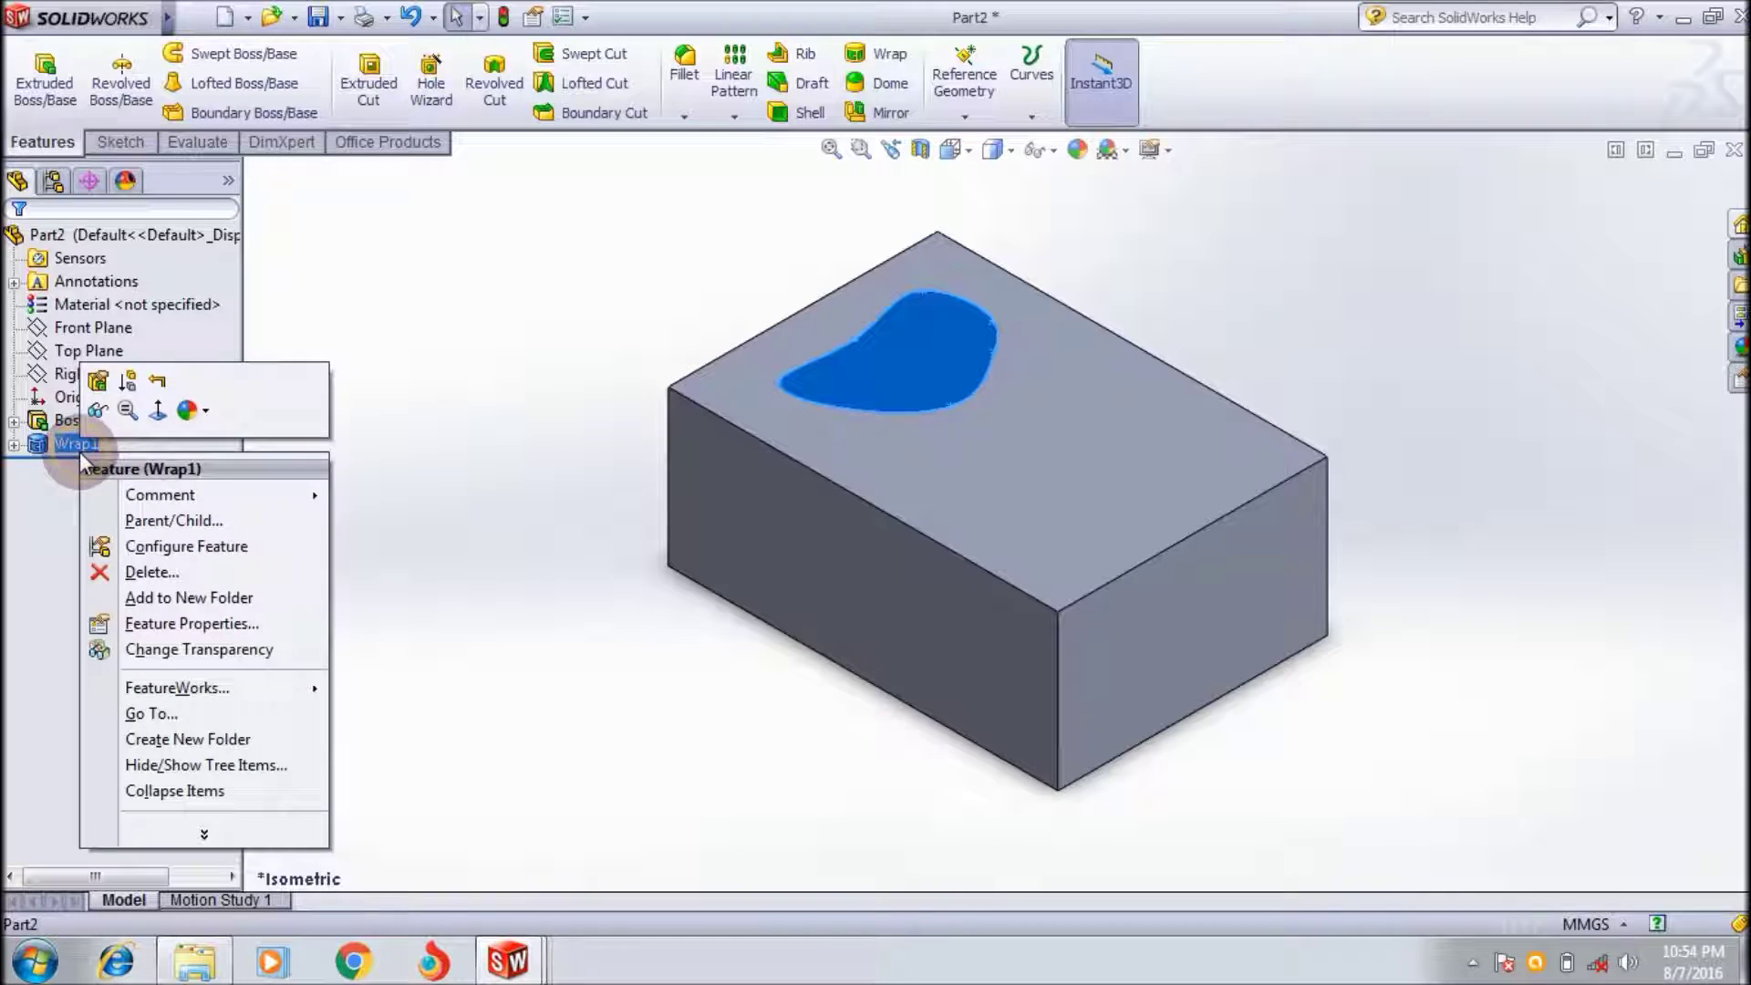
click(99, 381)
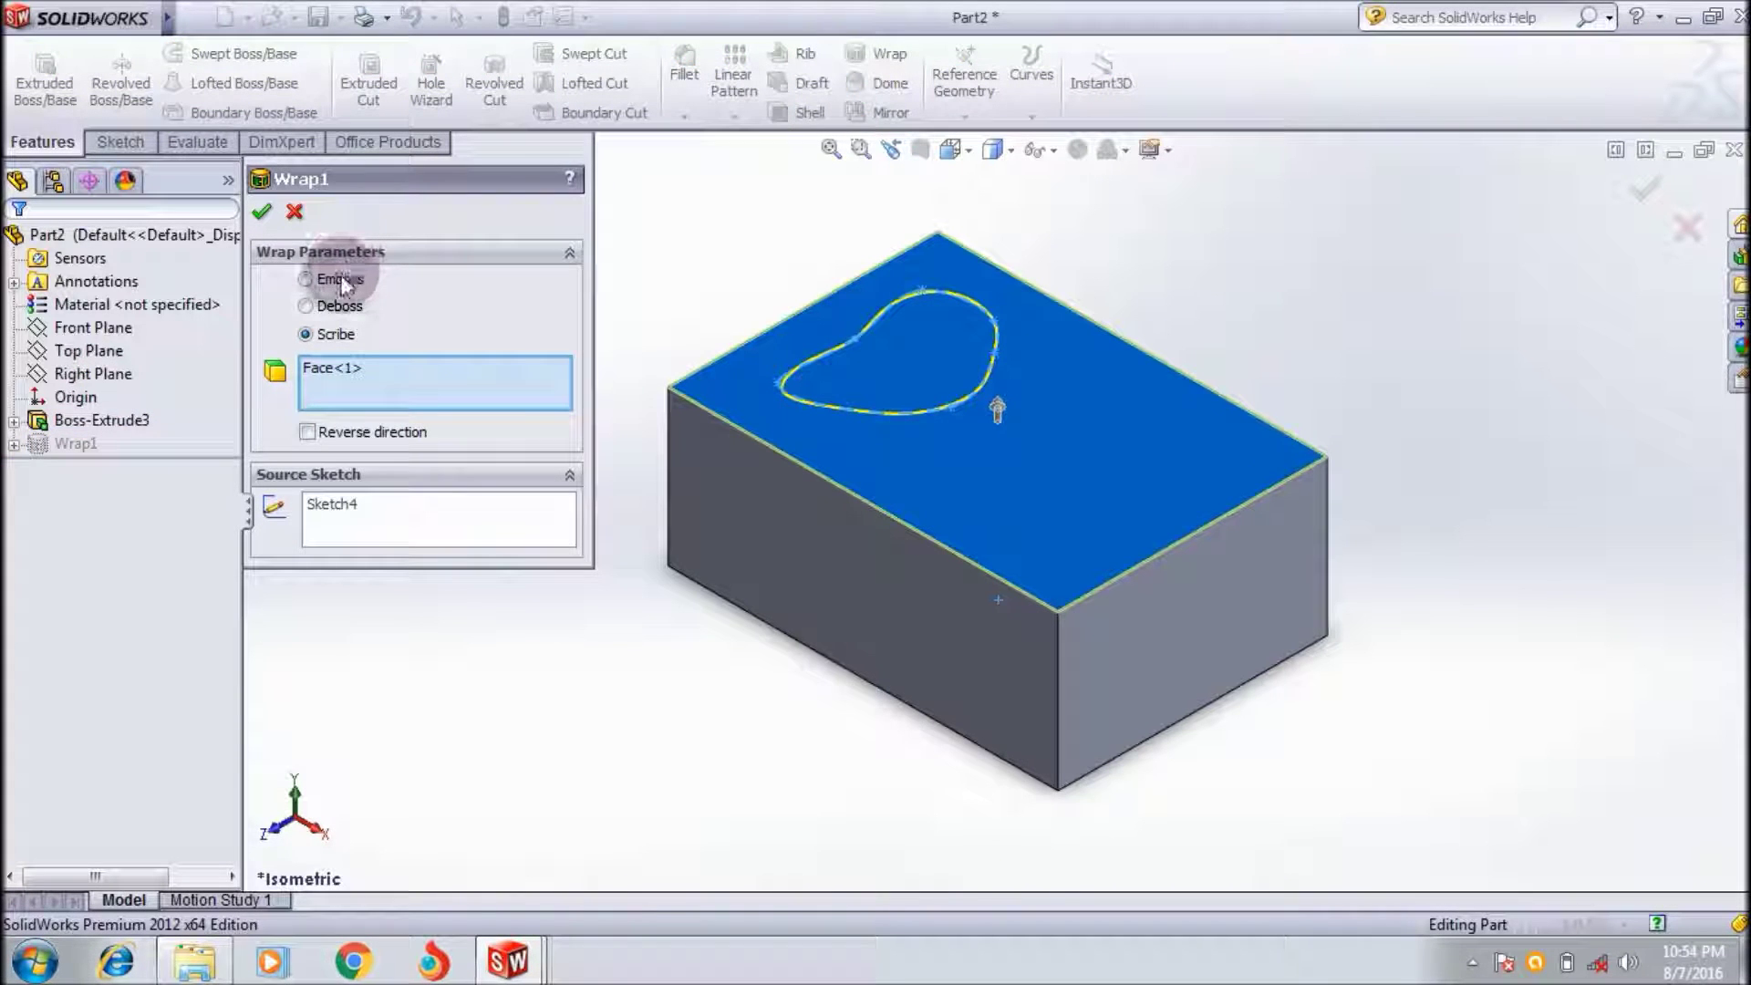
click(342, 281)
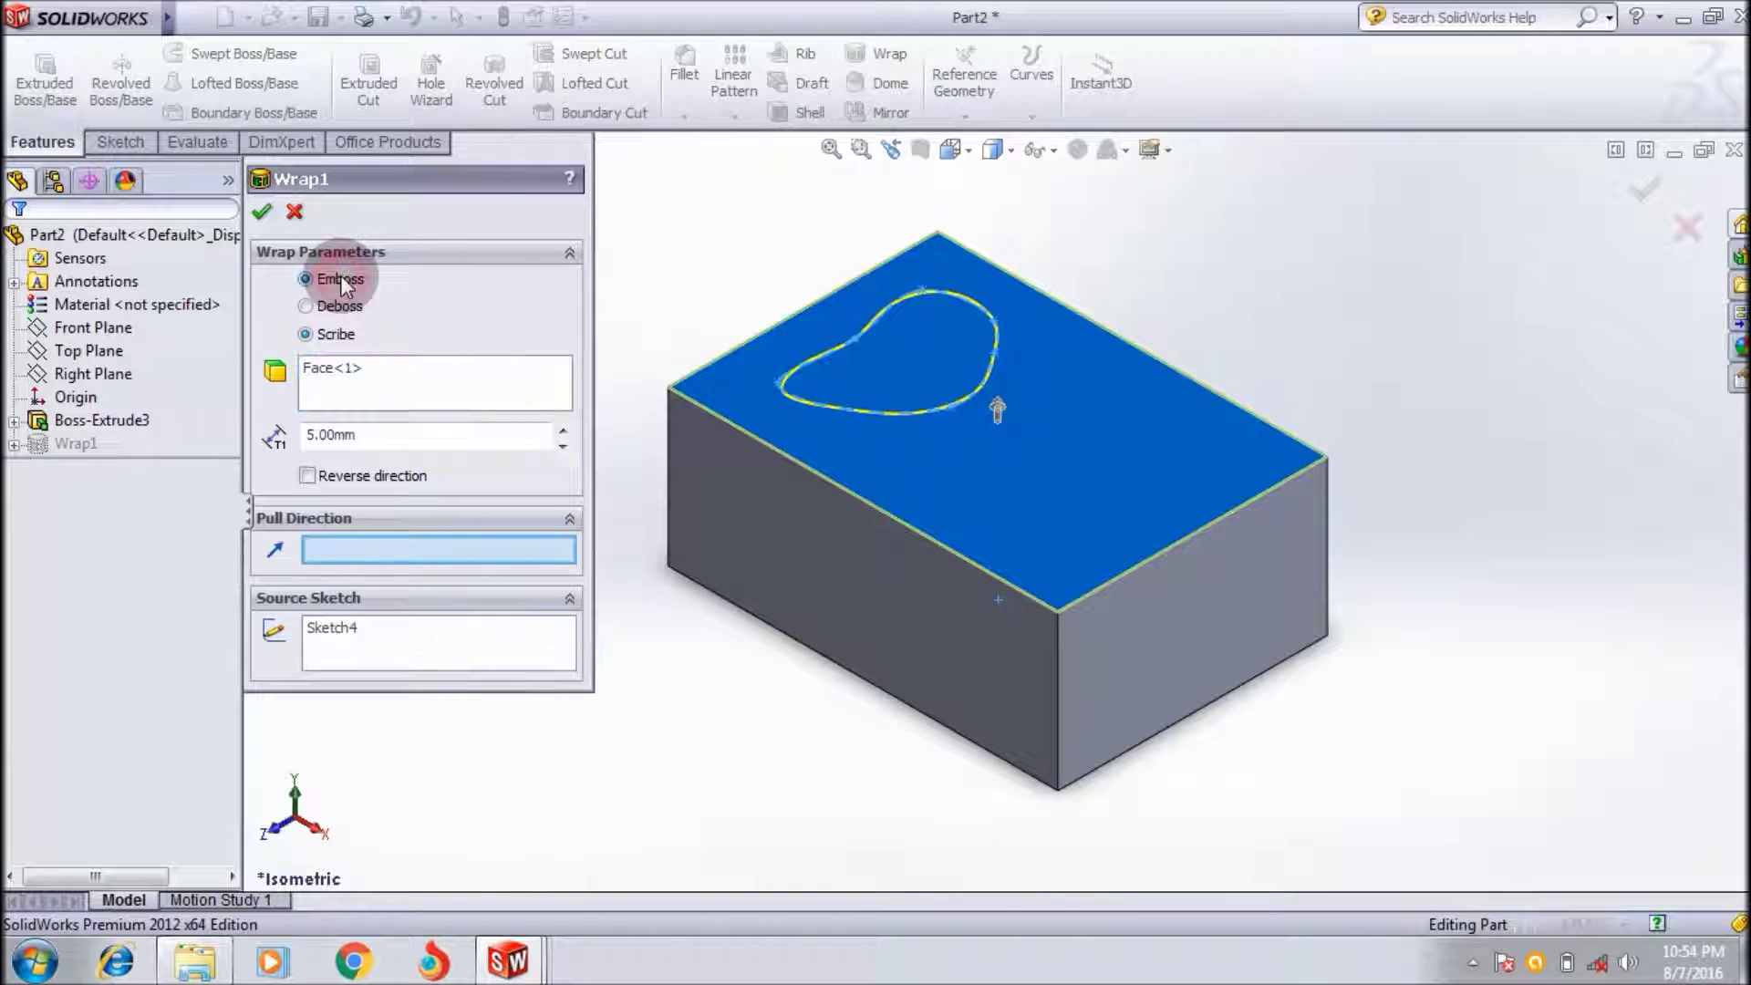
click(331, 474)
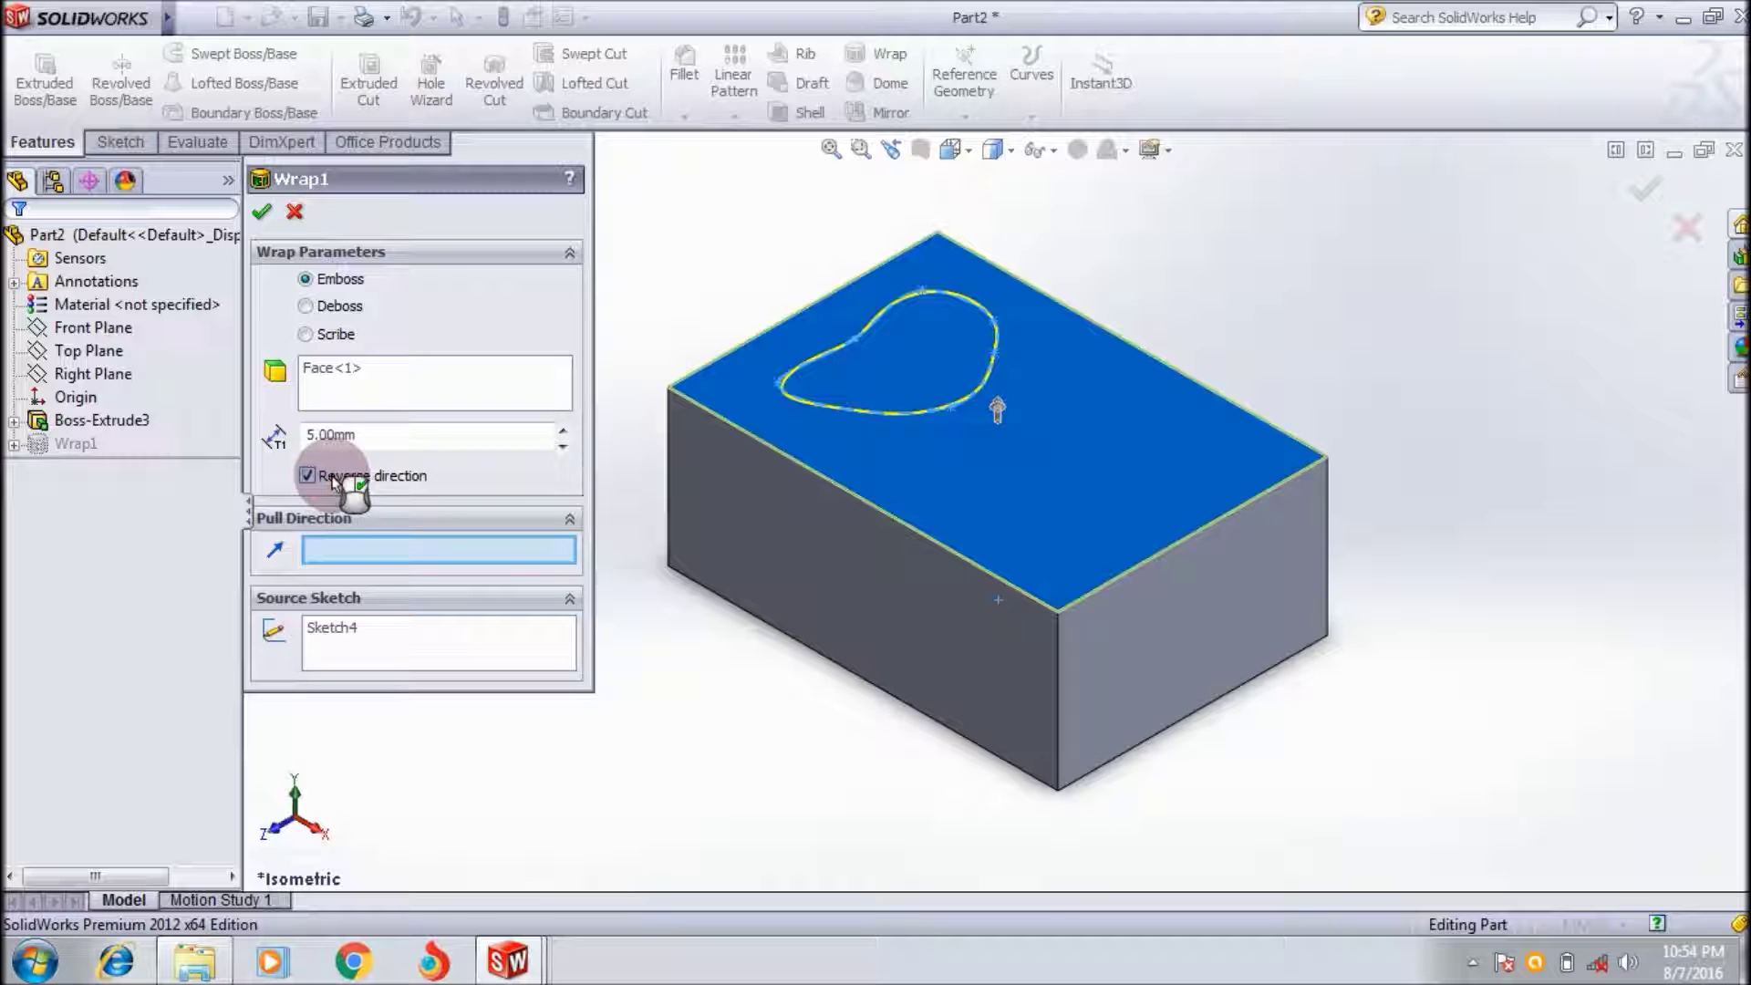
click(265, 214)
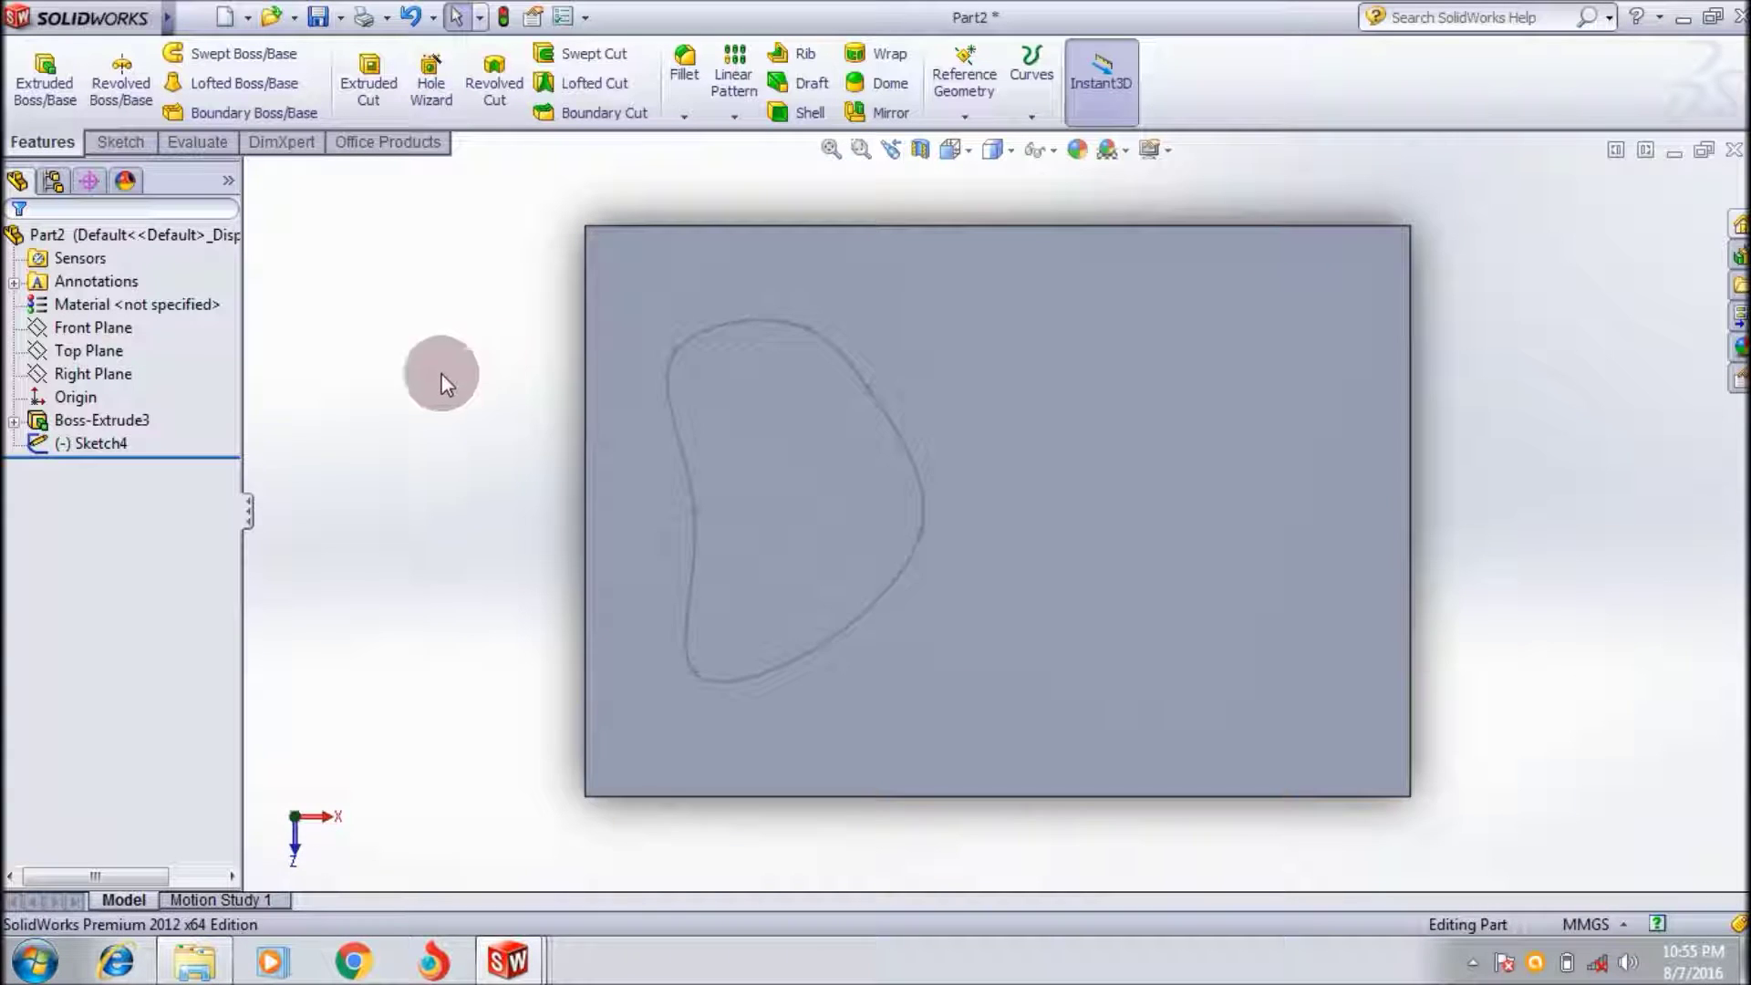
- Wrap Sketch4 onto the top face as a 6.00mm Emboss with Reverse direction checked
click(102, 444)
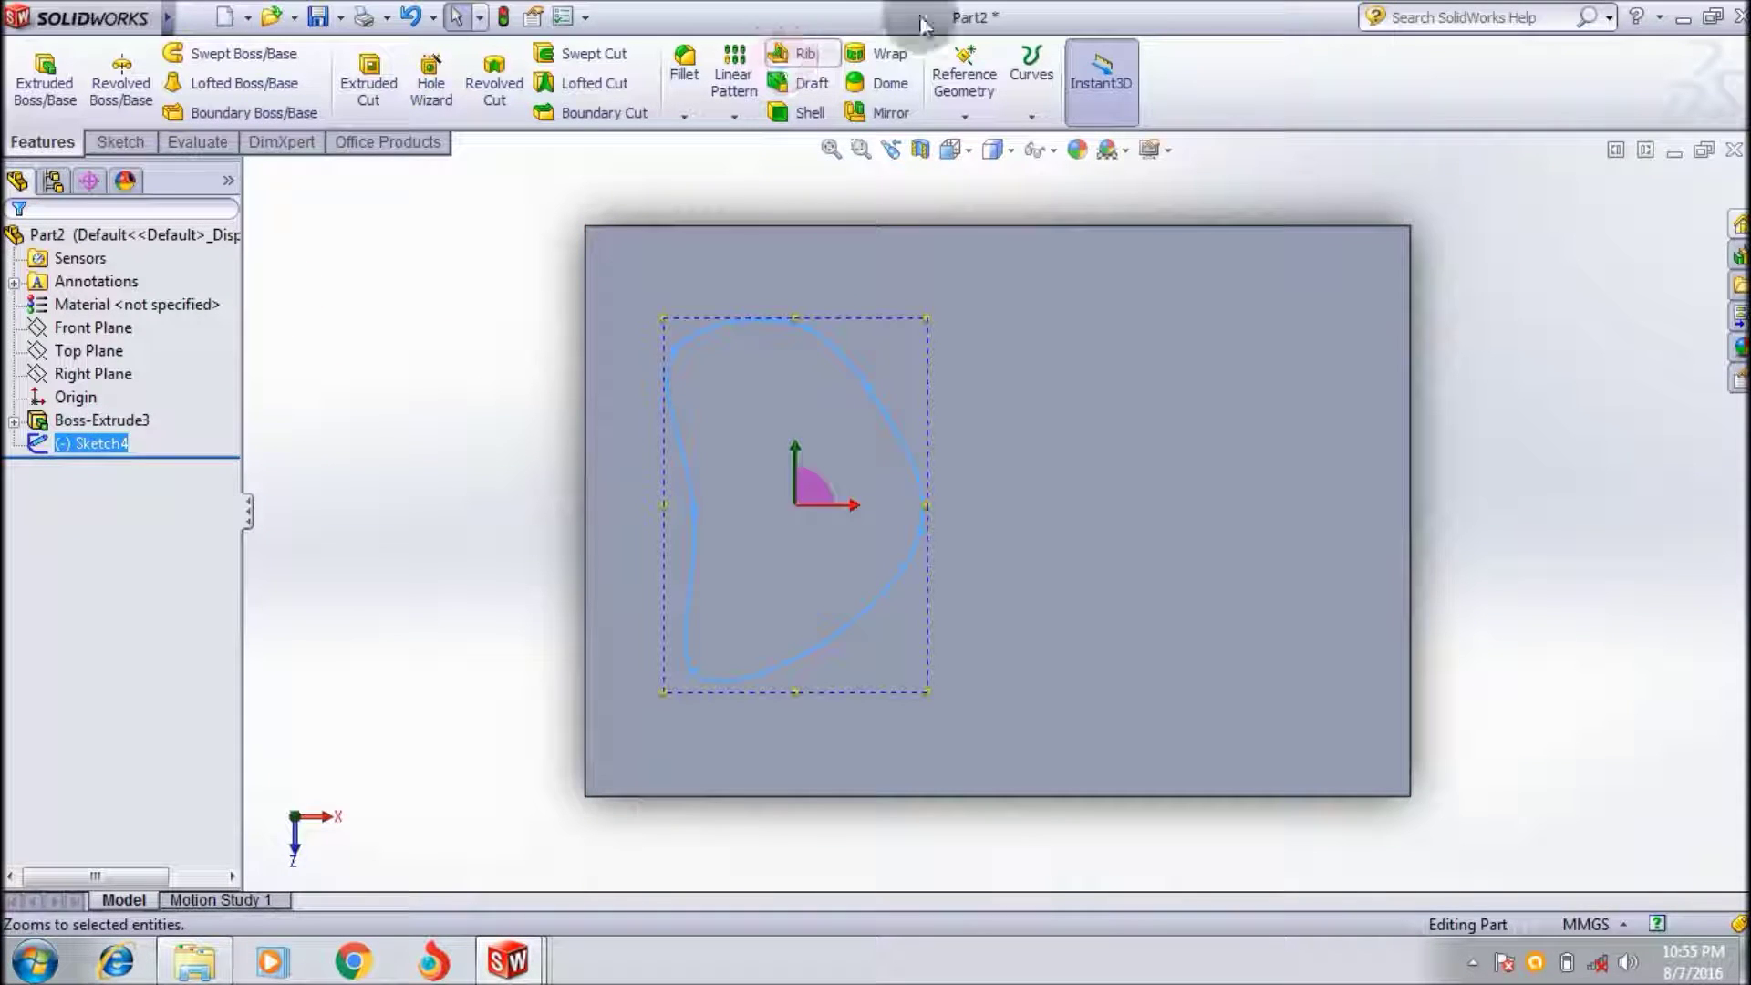
click(899, 56)
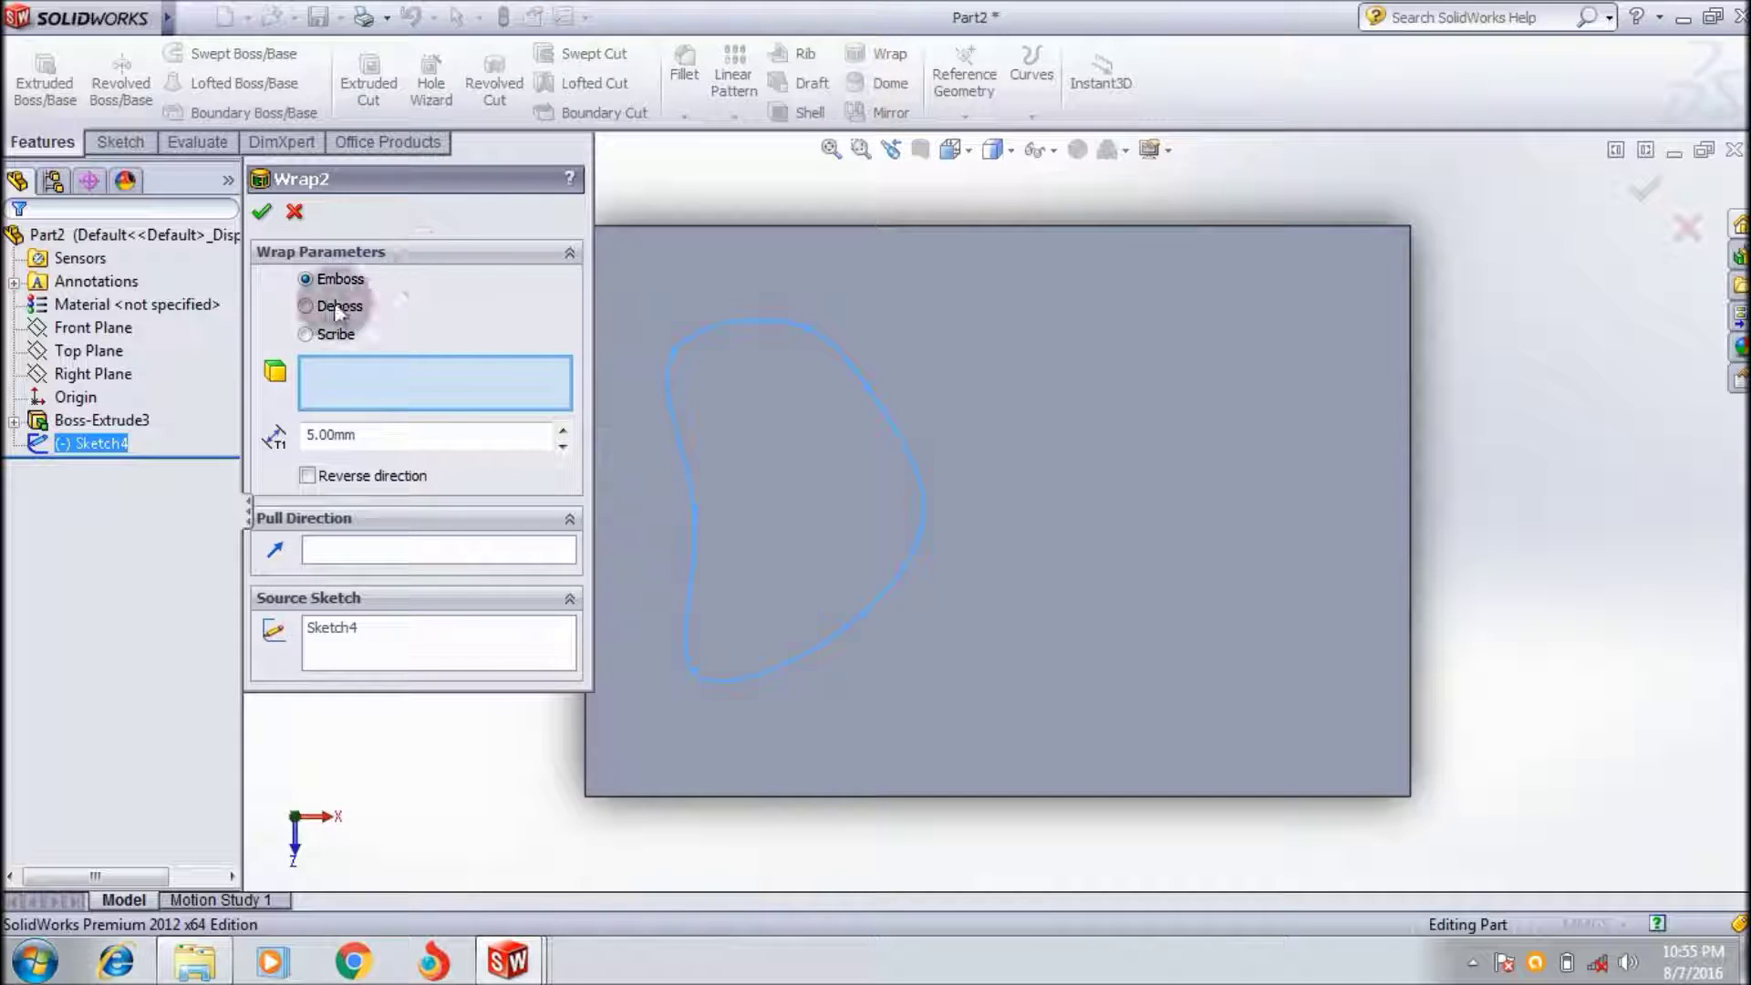
click(563, 429)
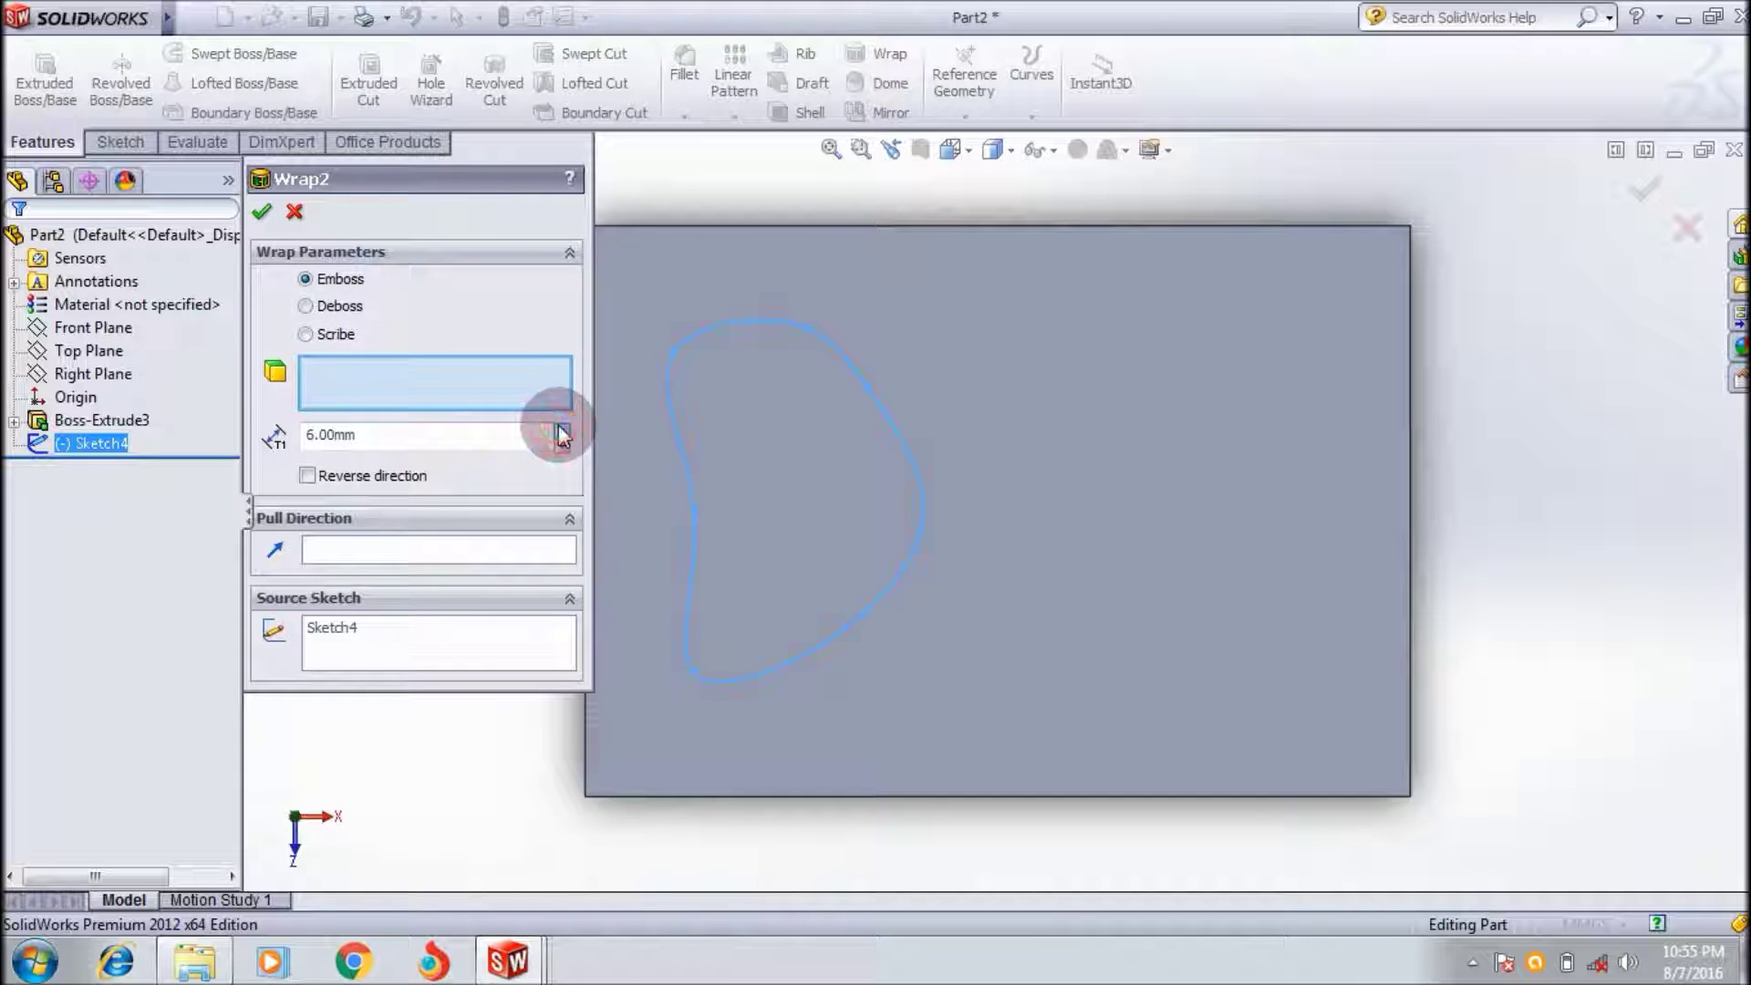
click(1031, 325)
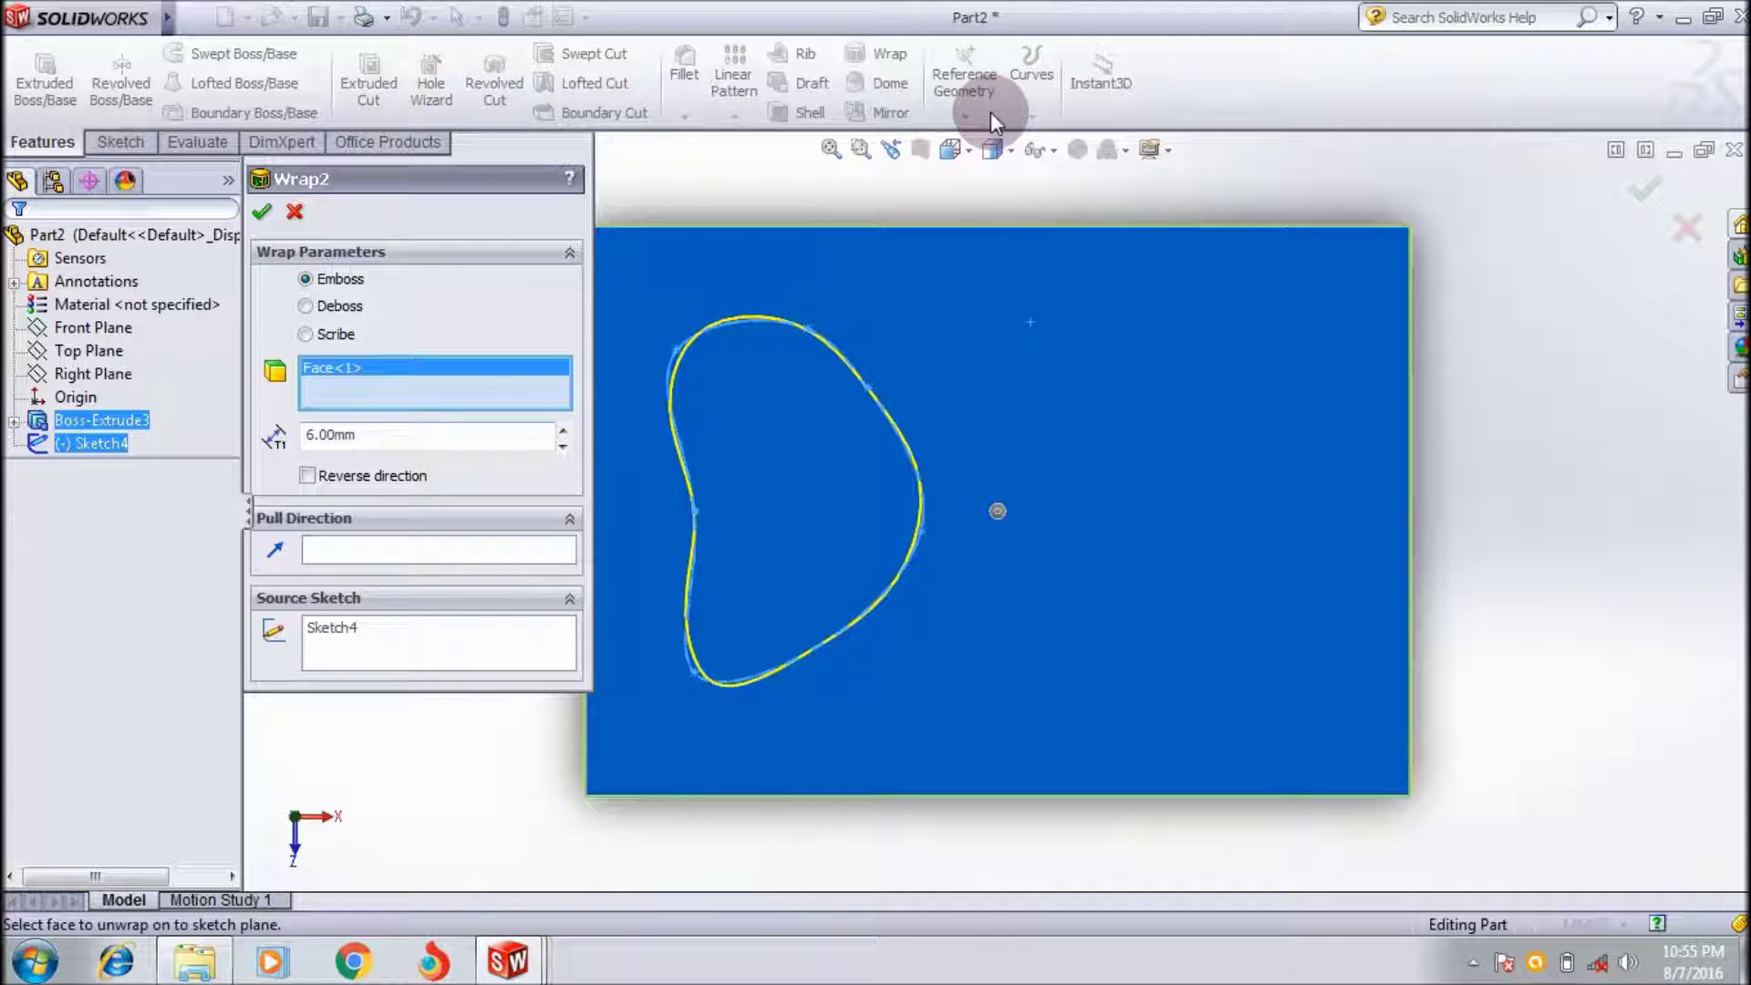
click(965, 152)
click(1005, 182)
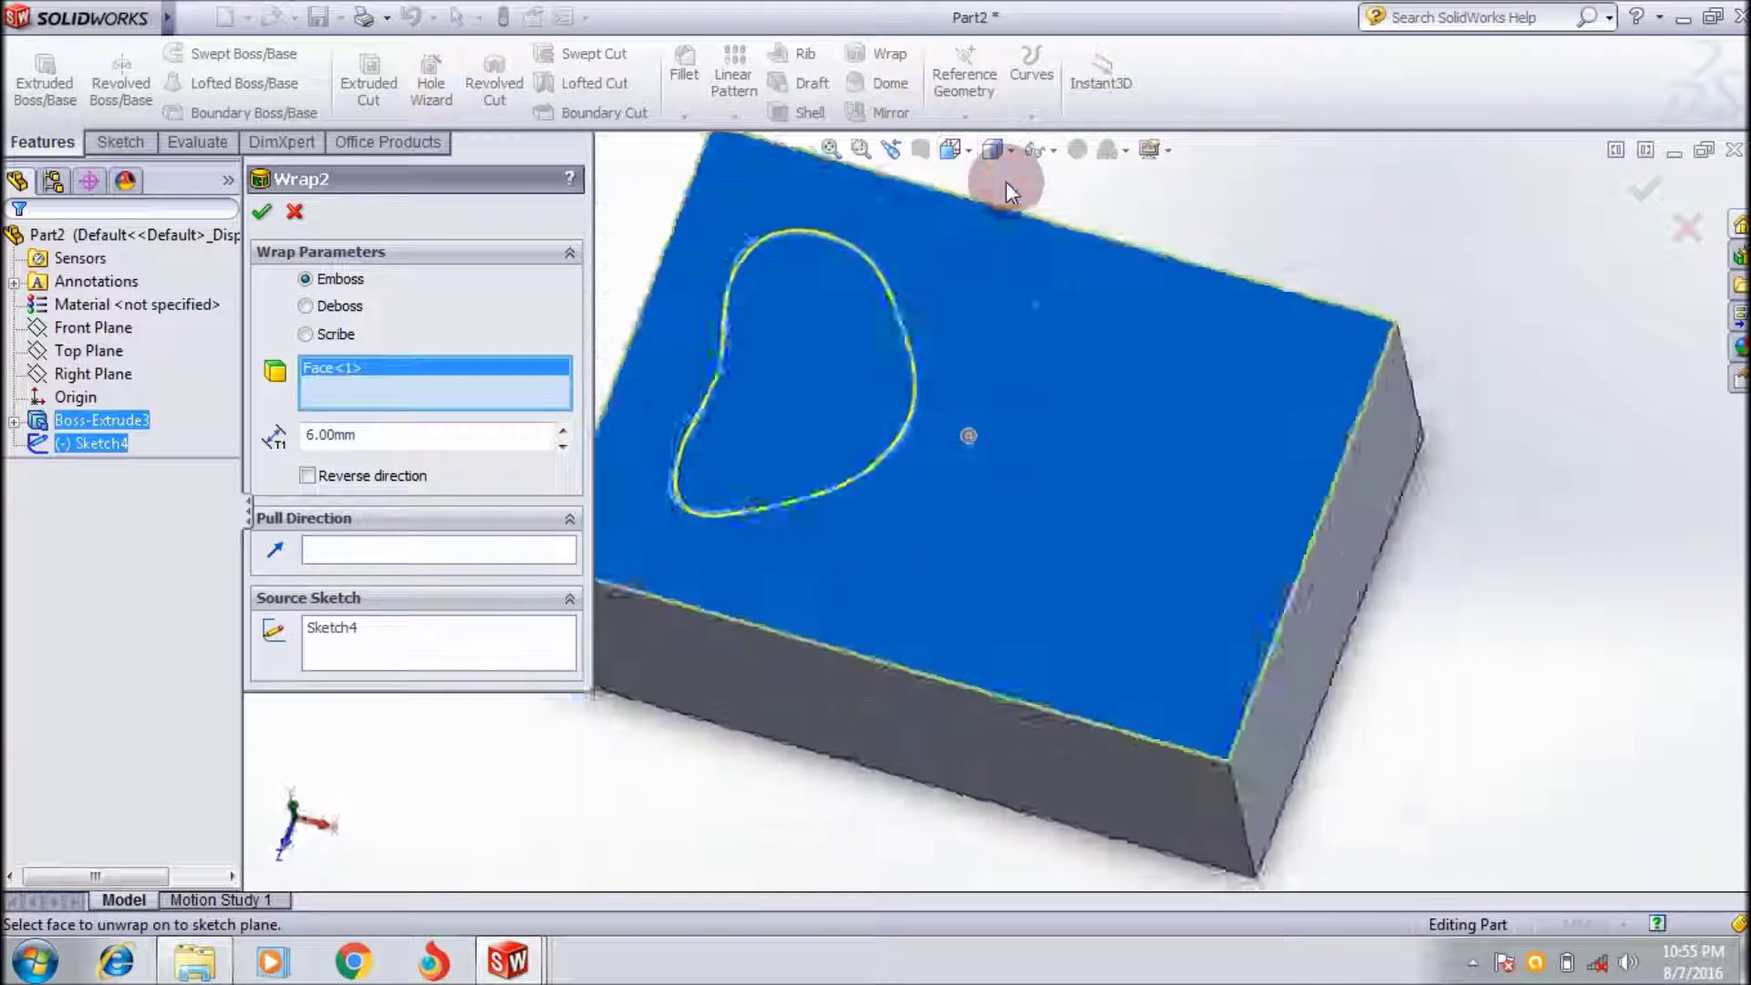
click(308, 475)
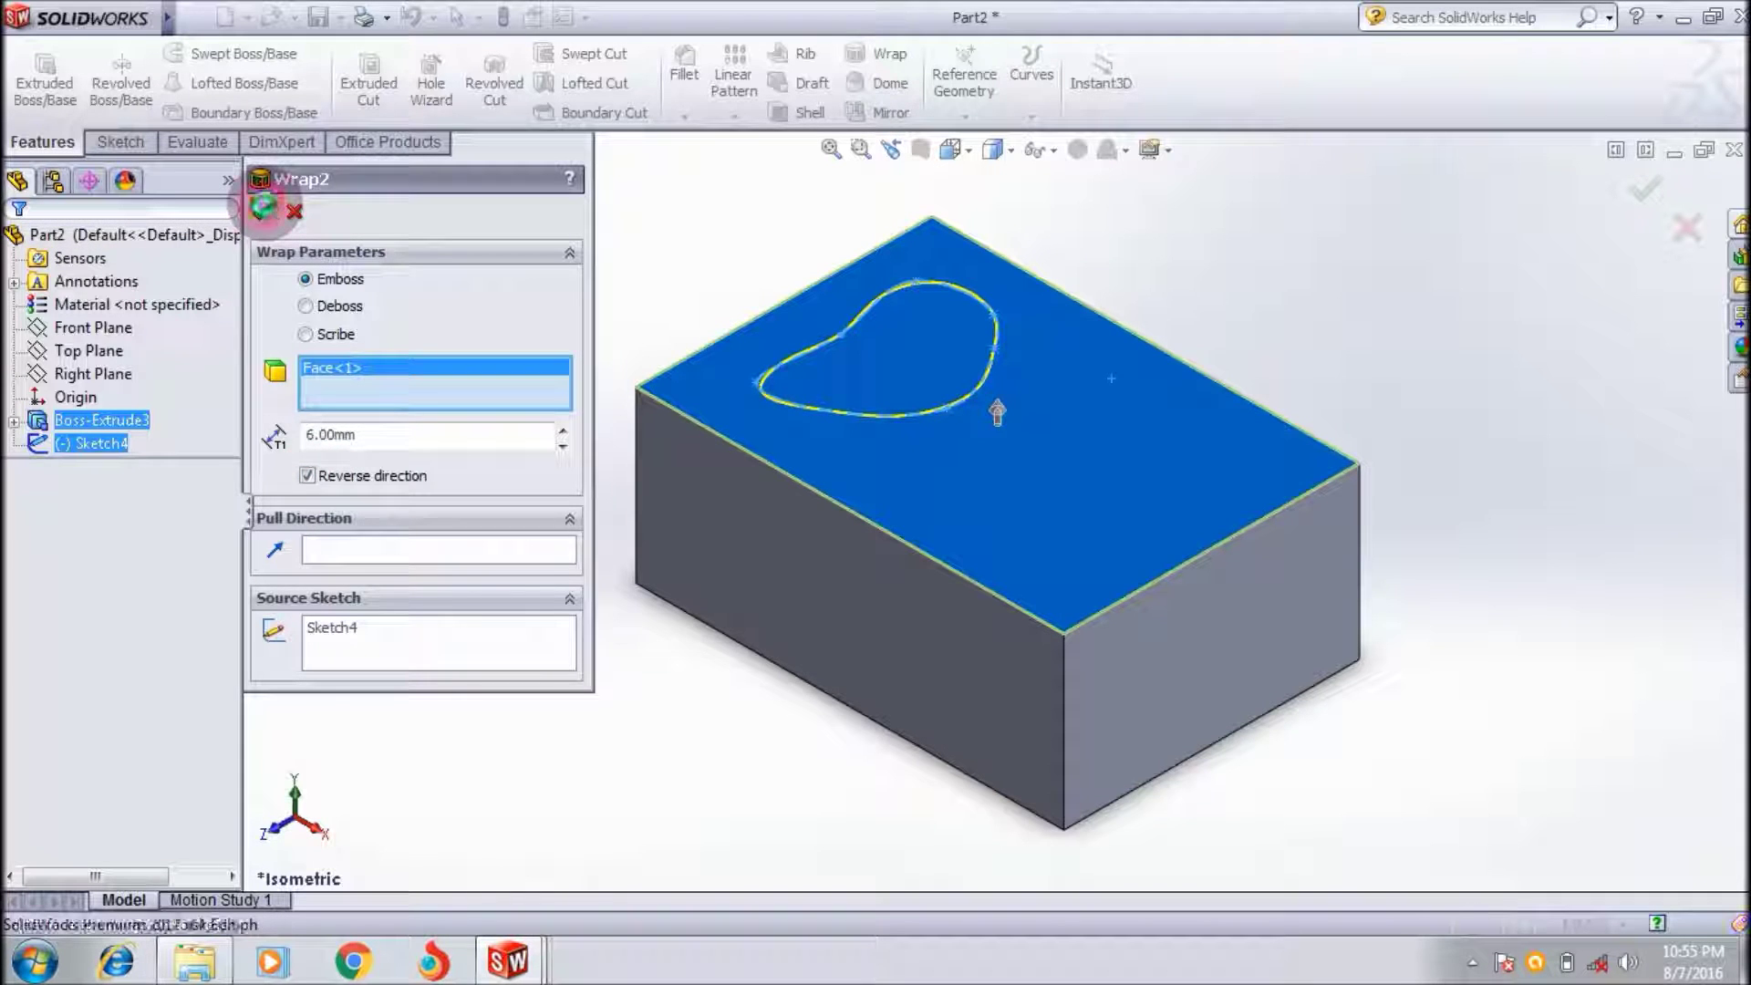
click(264, 210)
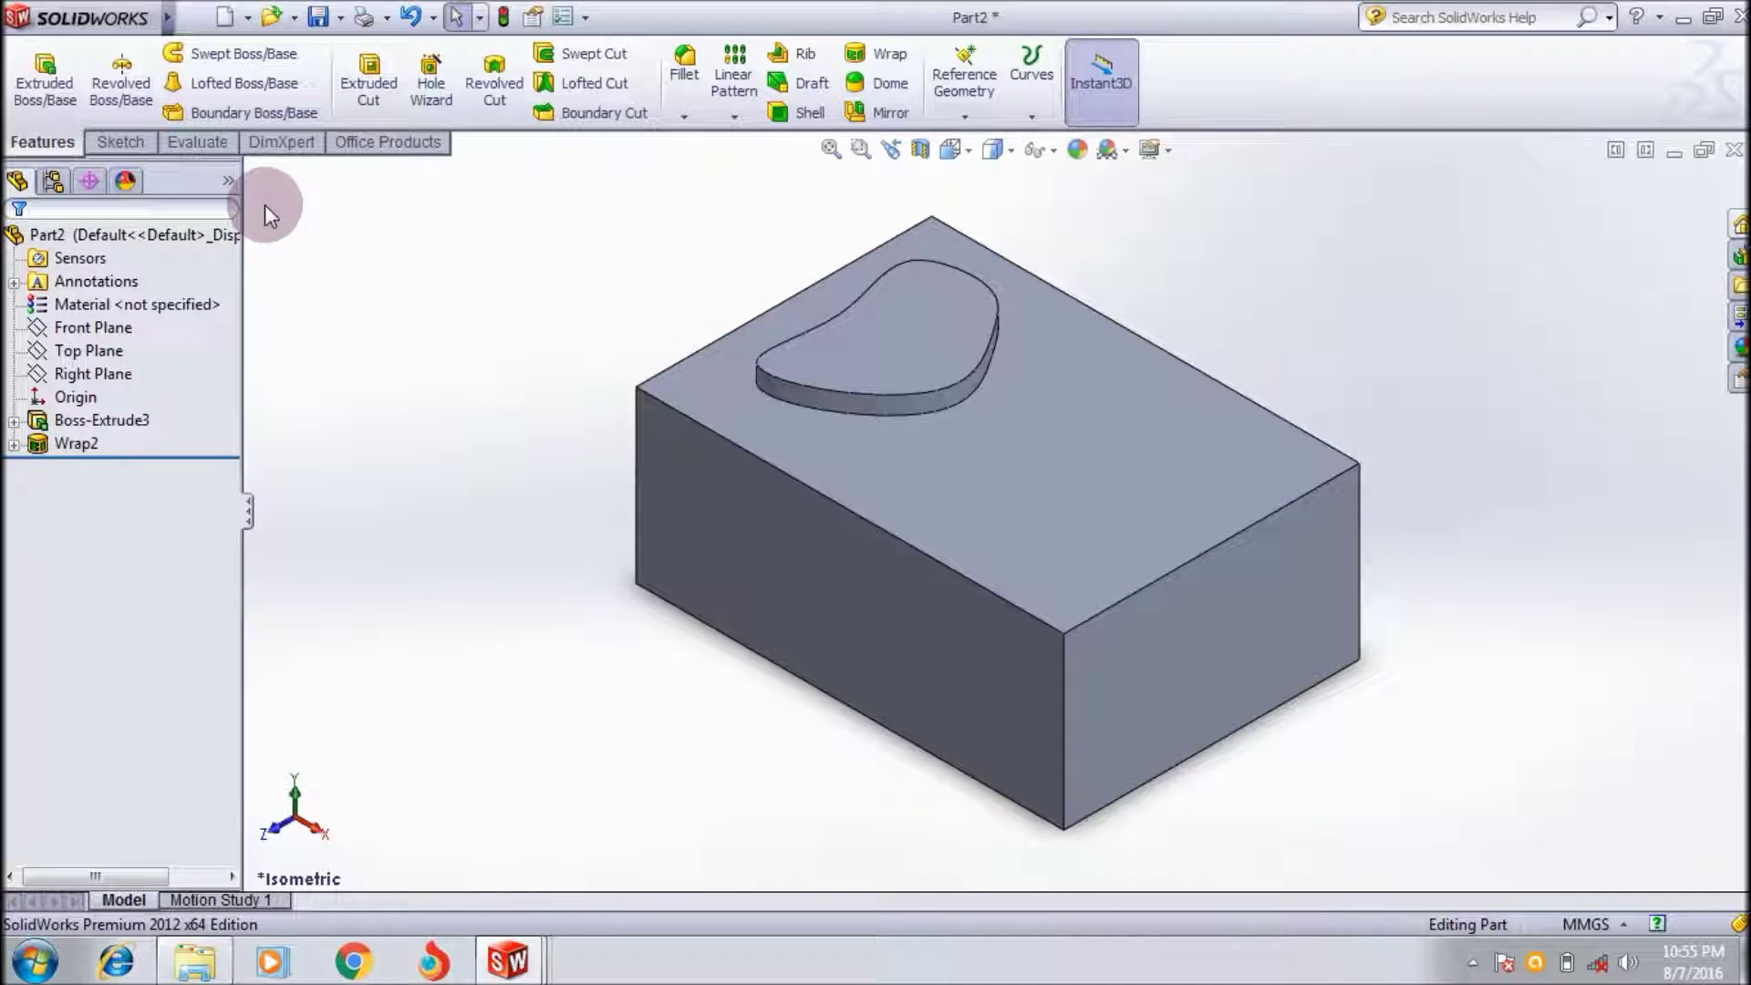
- Undo Wrap2 with Ctrl+Z and reselect Sketch4
key(ctrl+z)
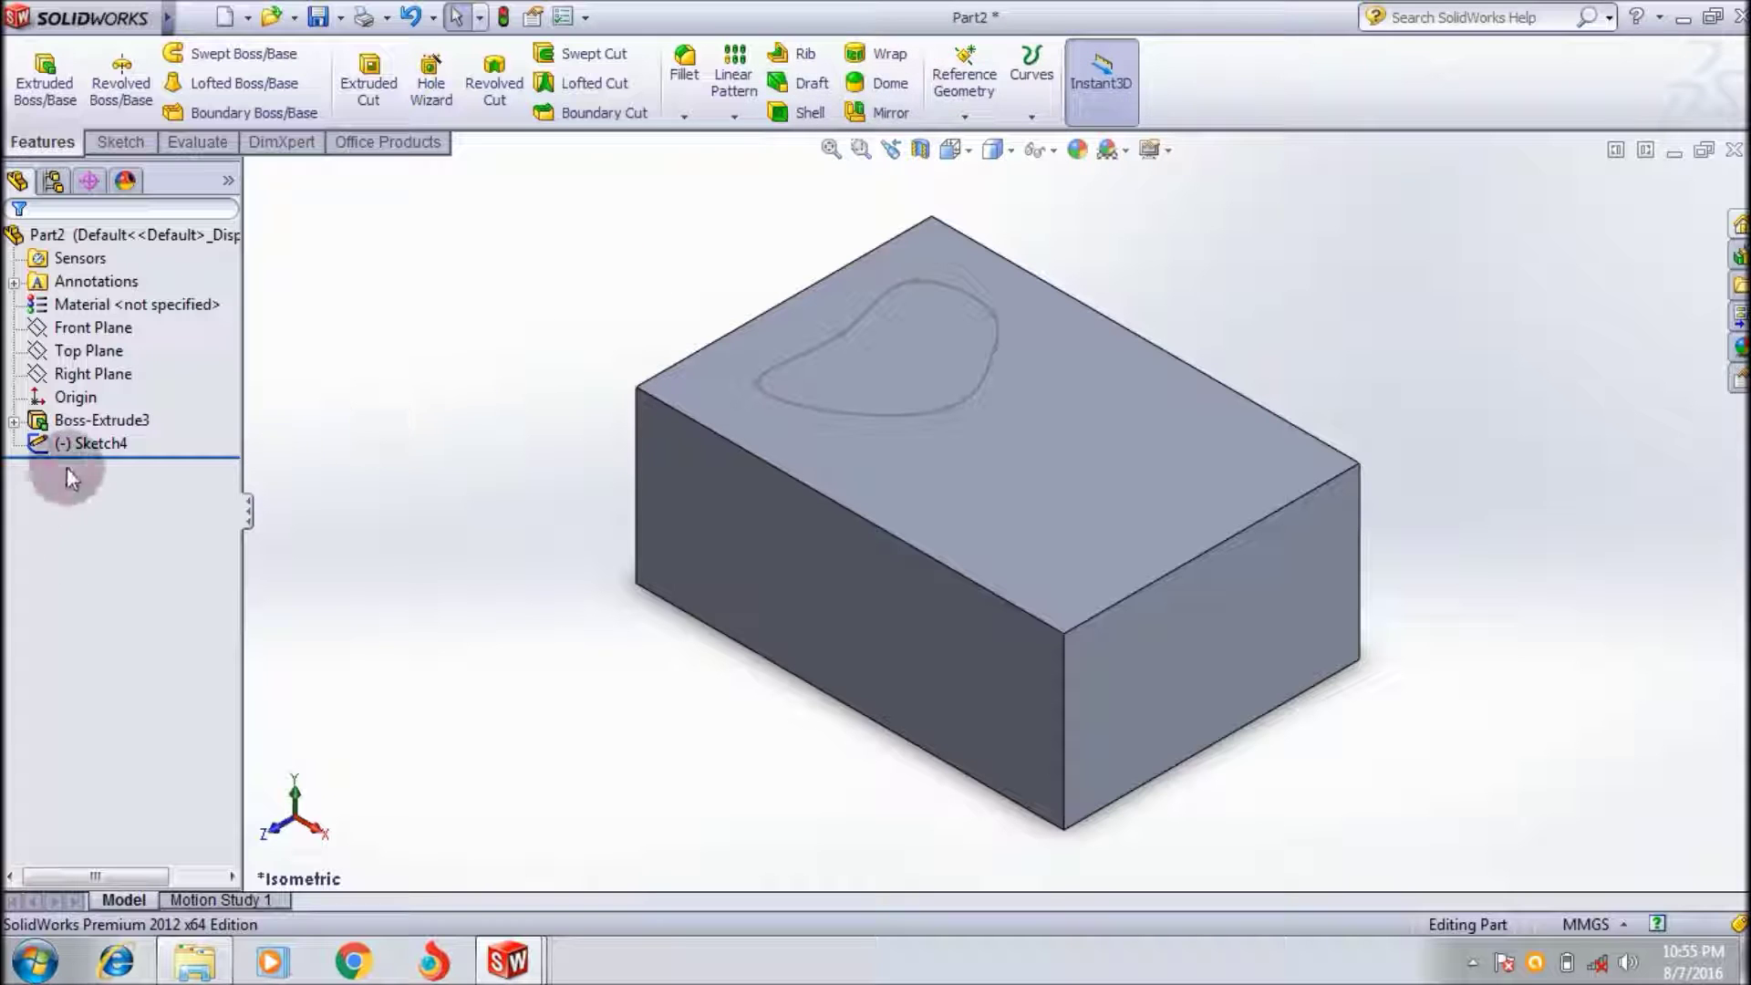
click(91, 444)
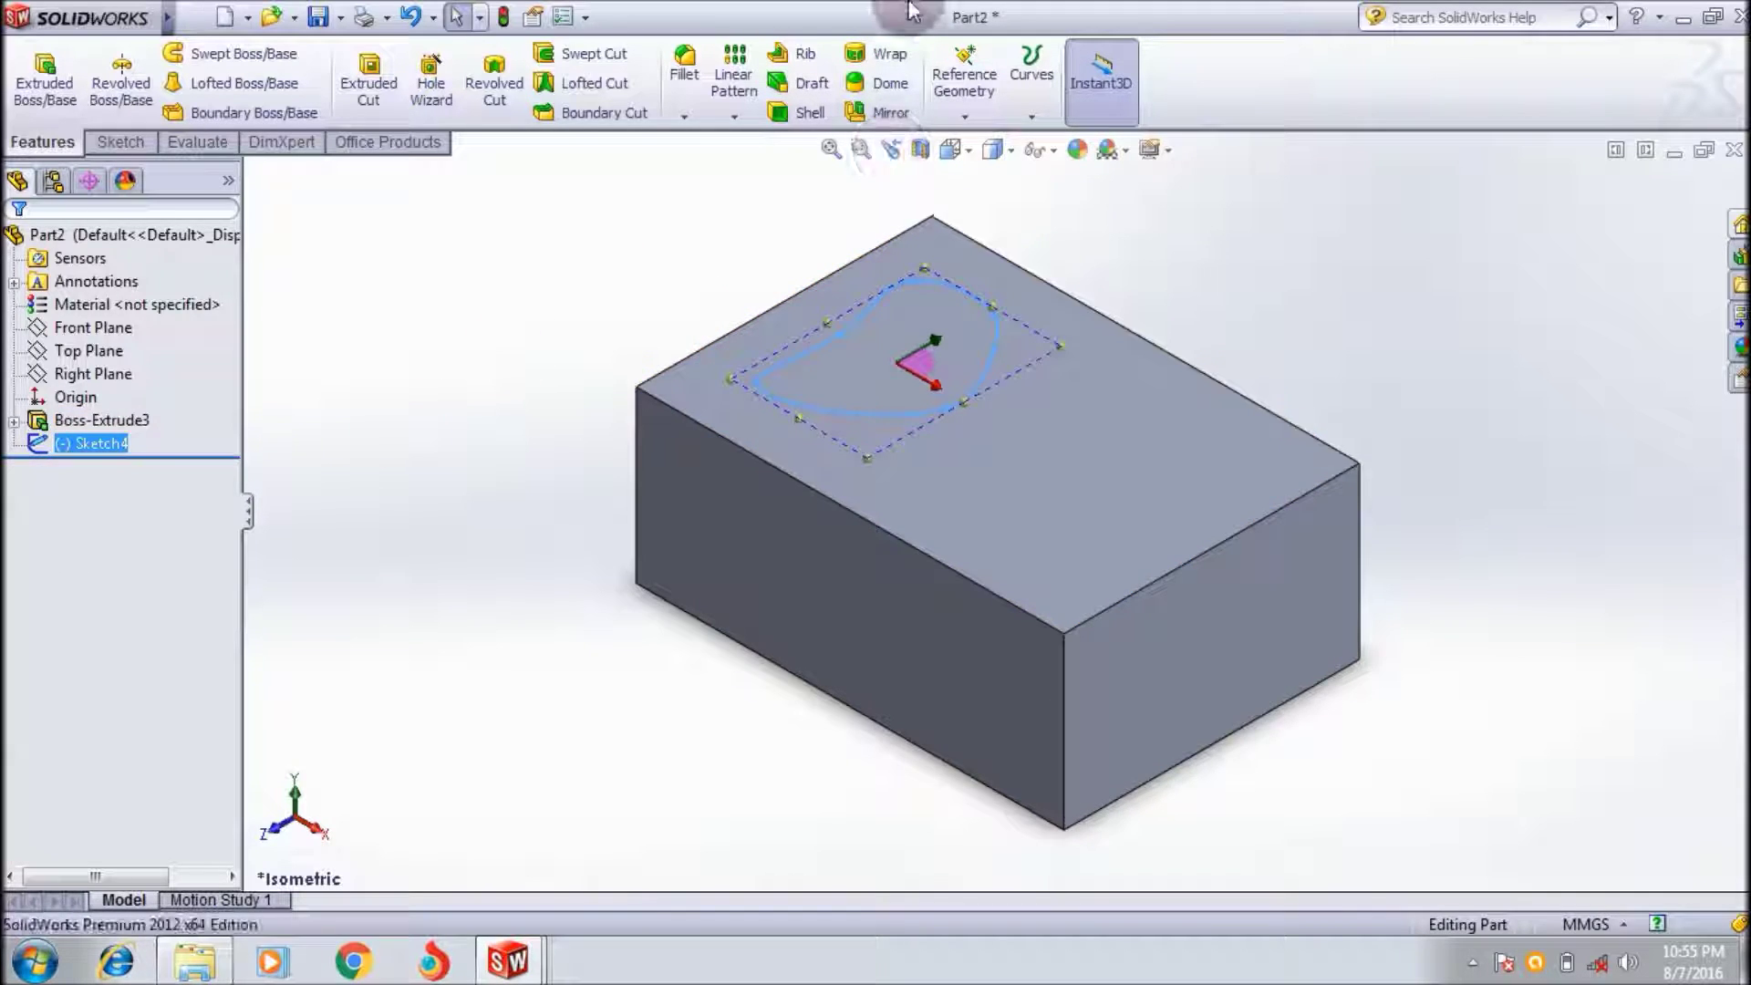
- Create Wrap3 from Sketch4 as a 6.00mm Deboss into the top face, direction unreversed
click(882, 55)
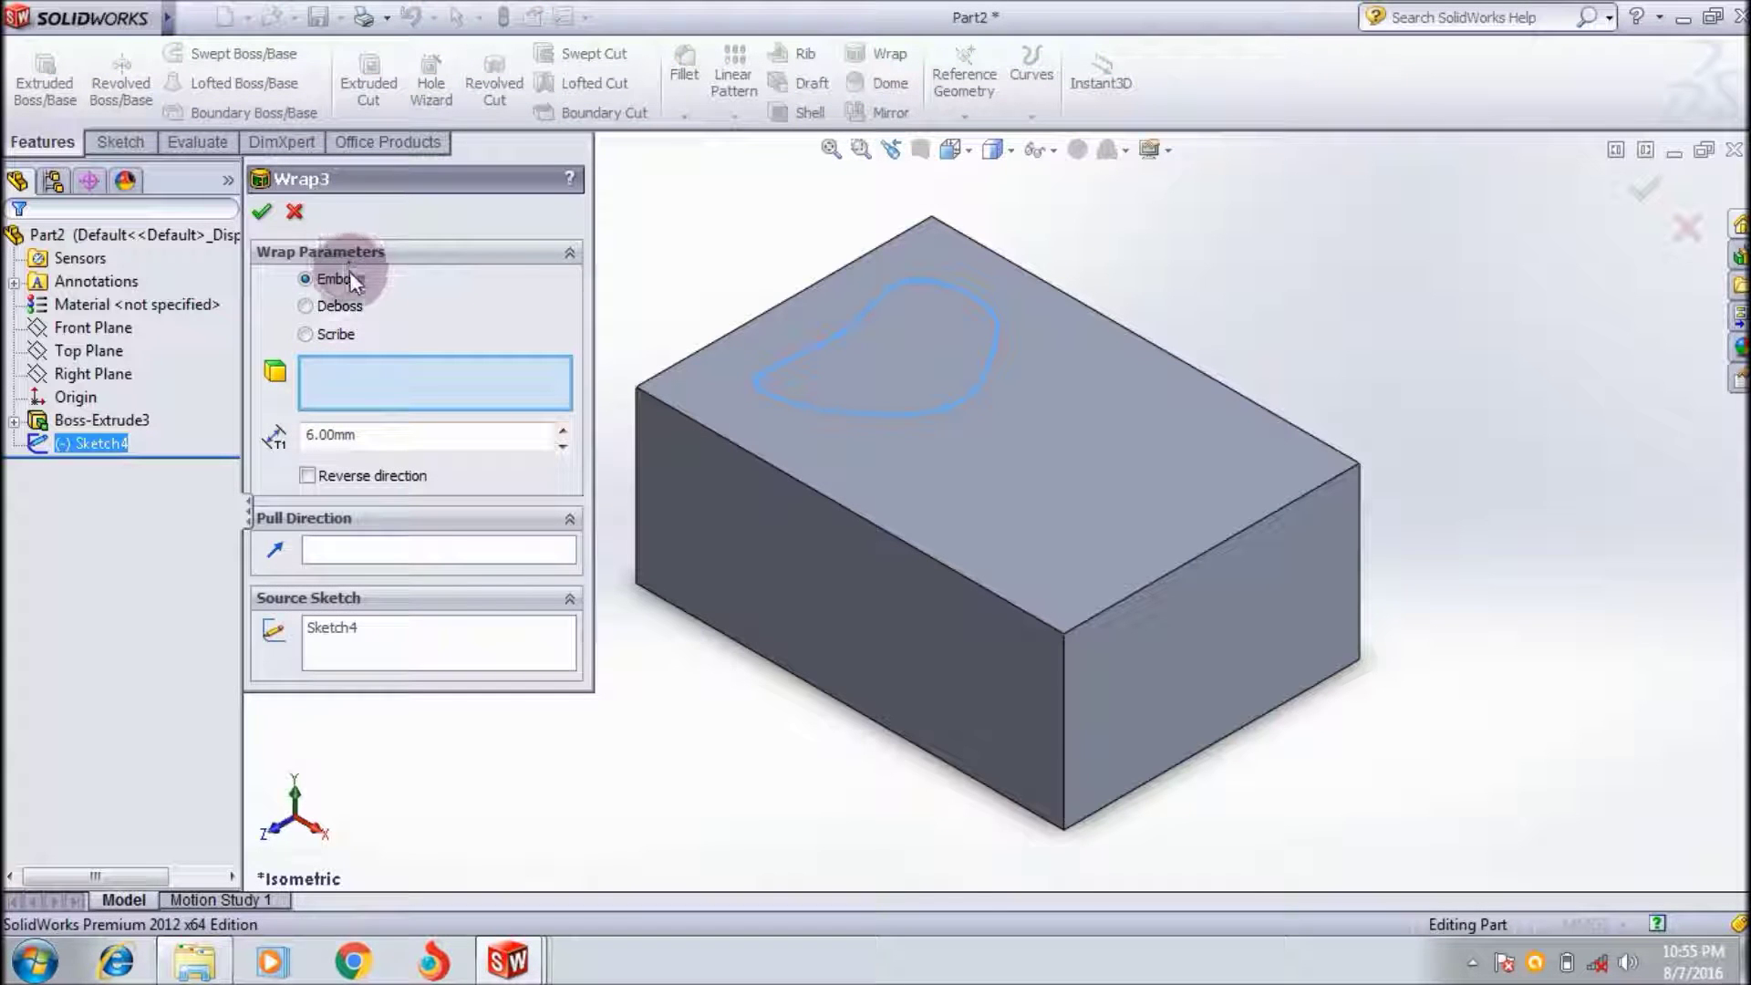
click(343, 306)
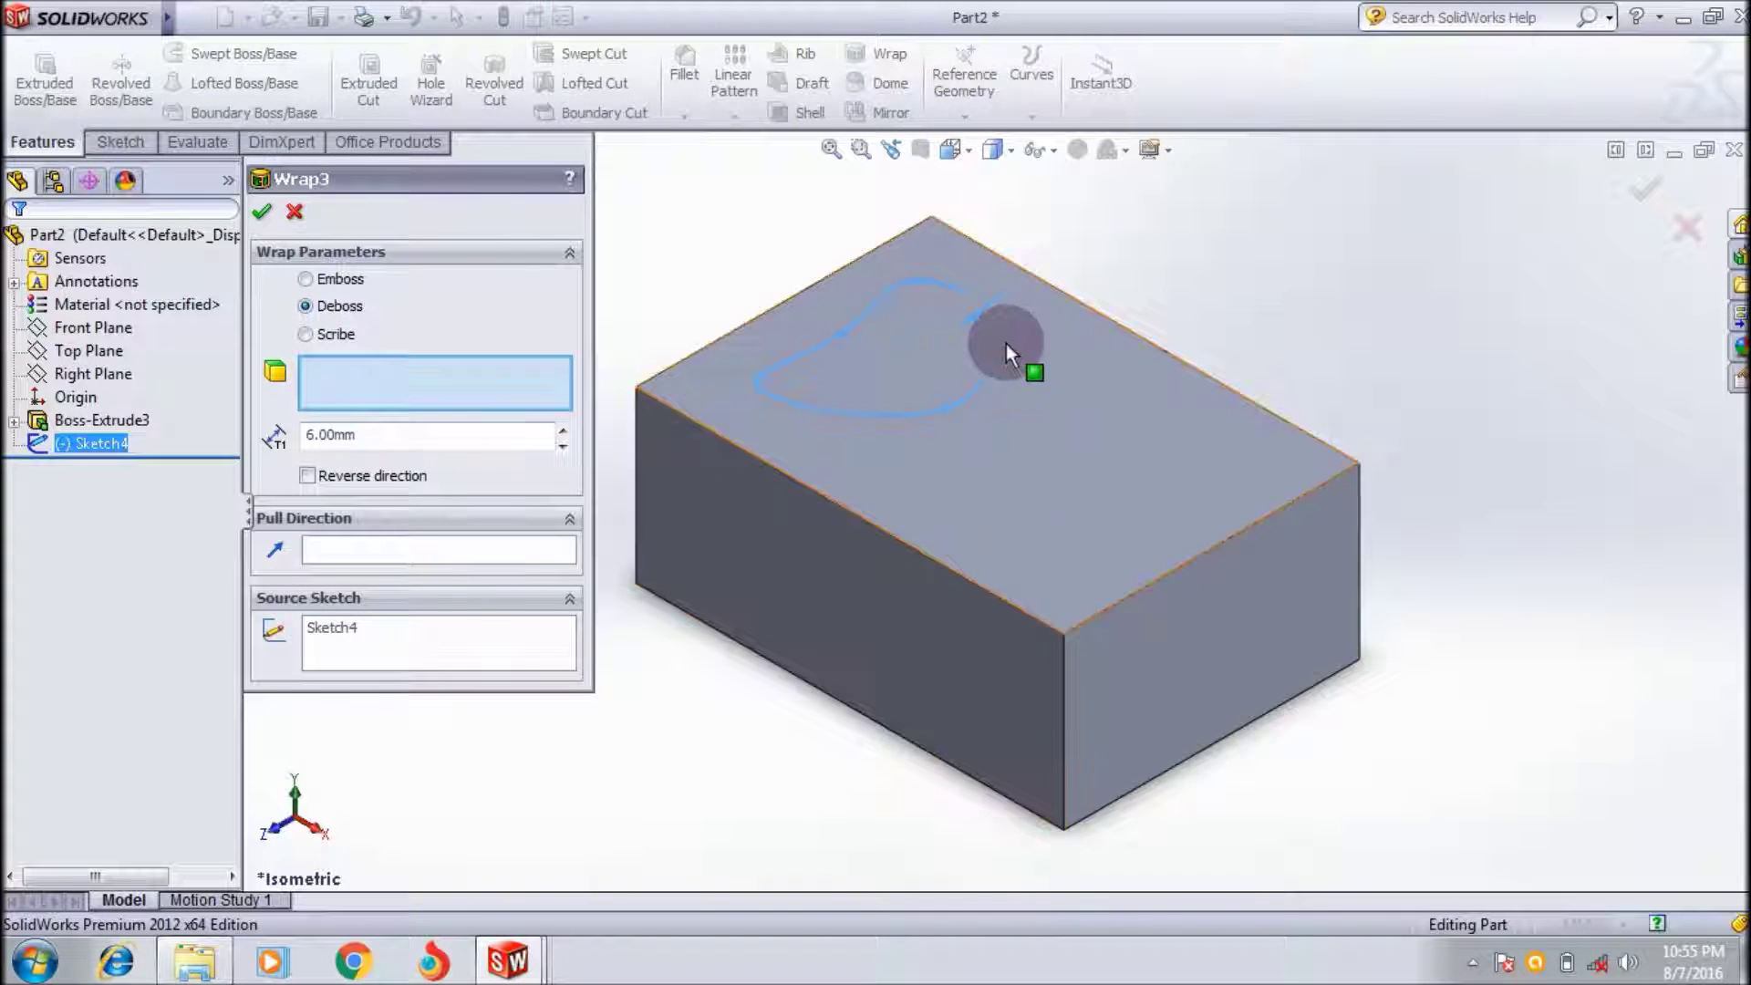
click(308, 475)
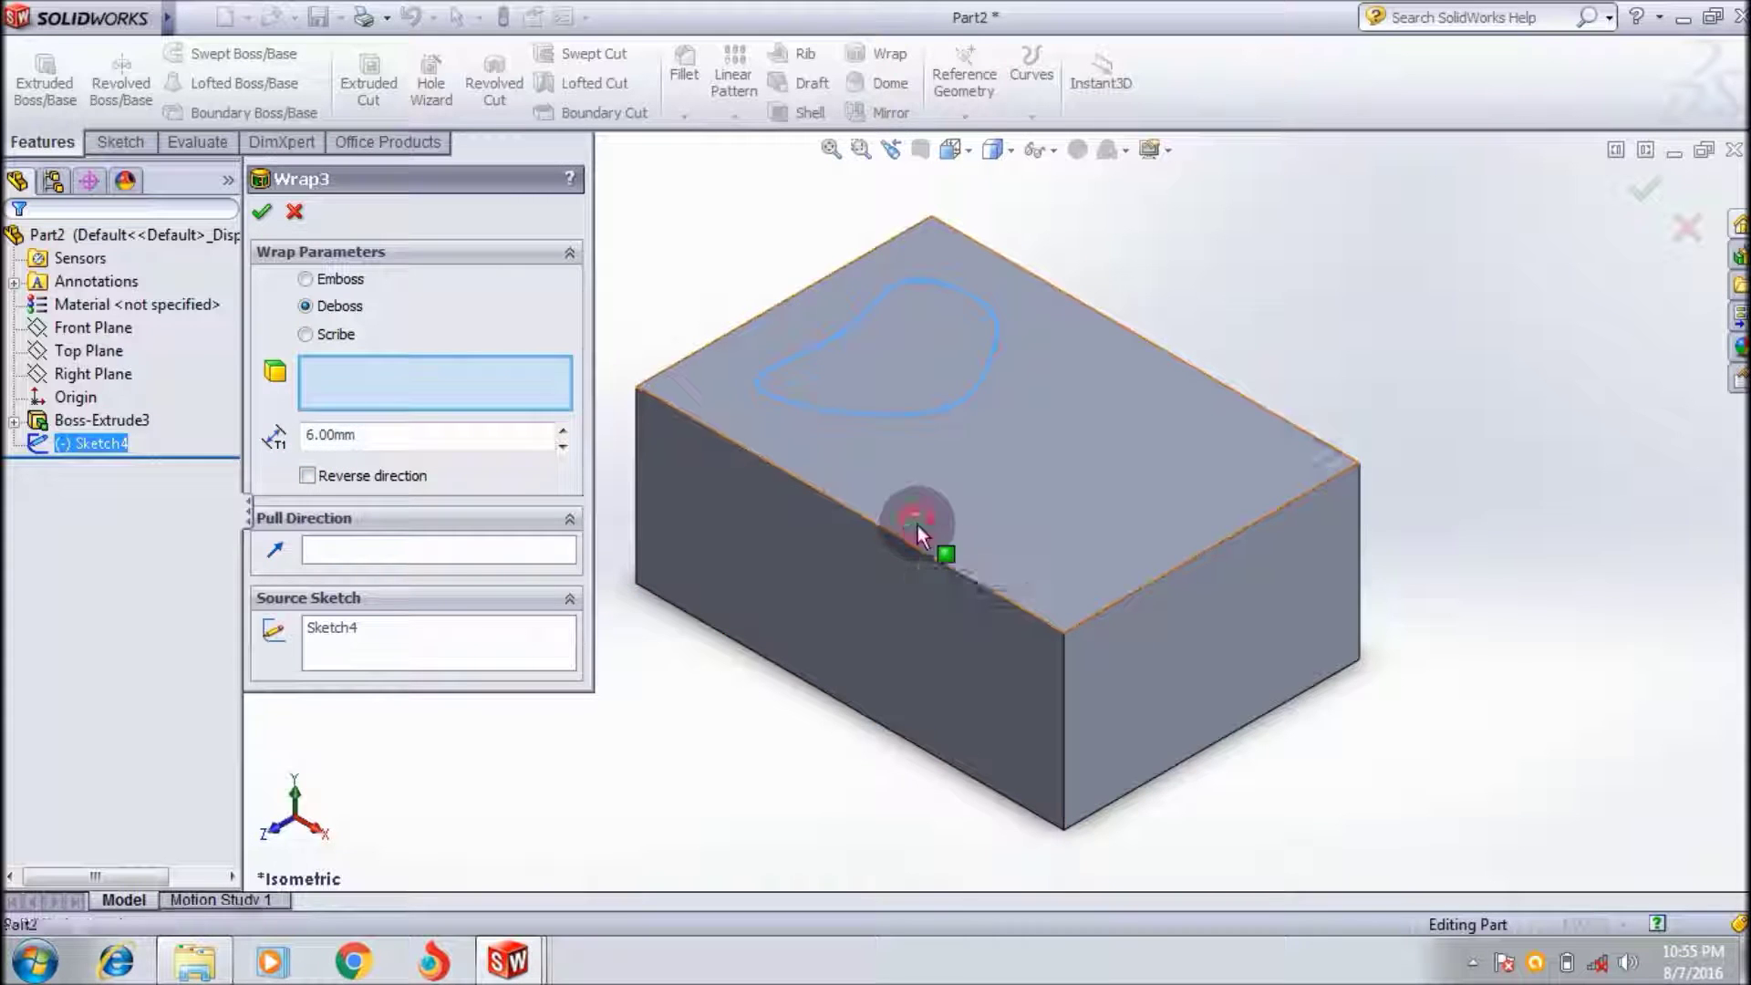
click(918, 525)
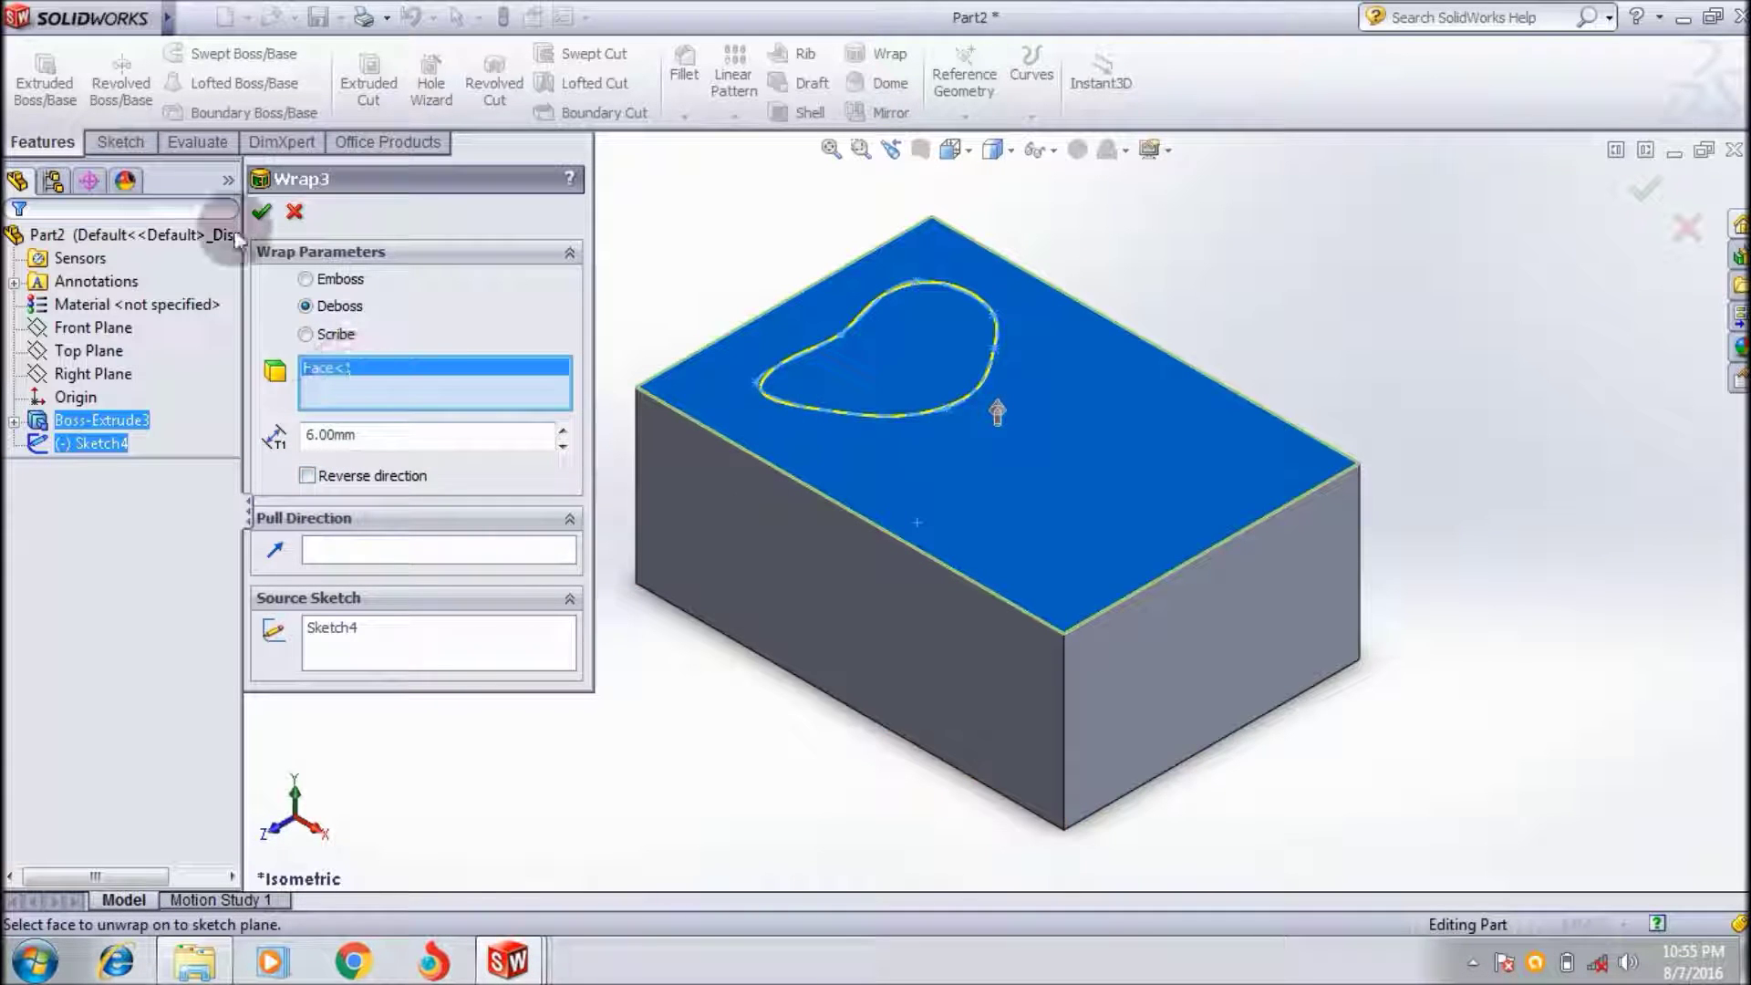
click(262, 211)
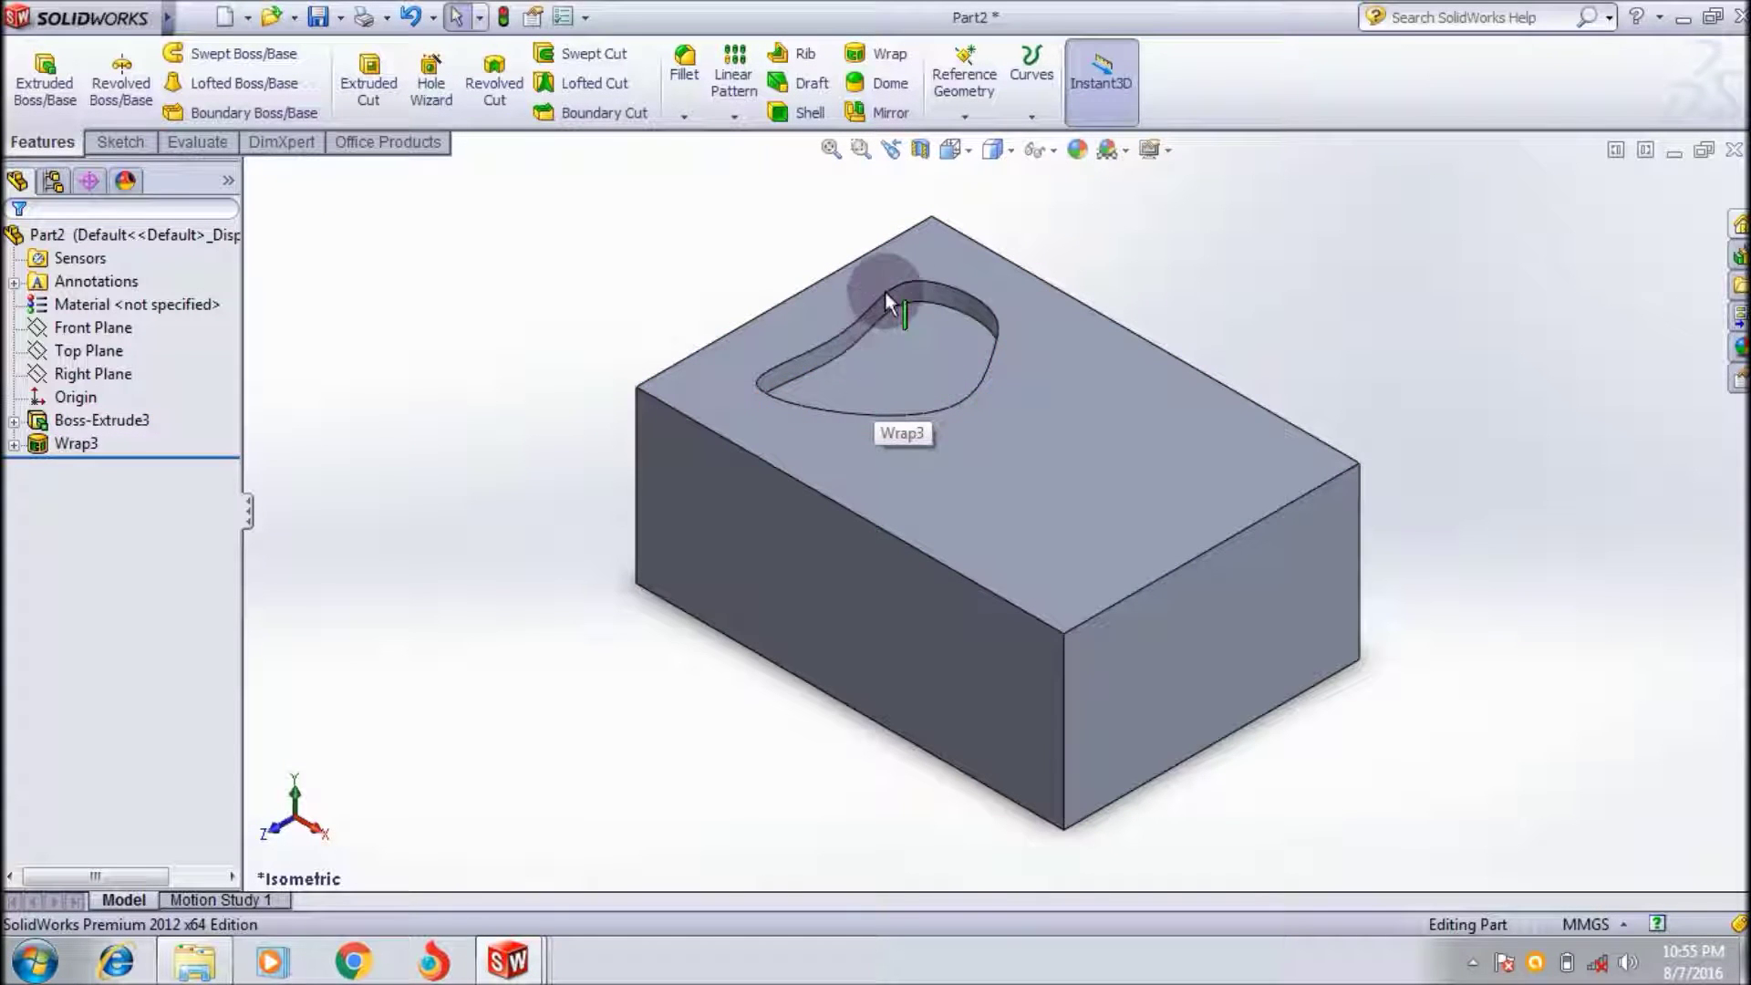
click(967, 152)
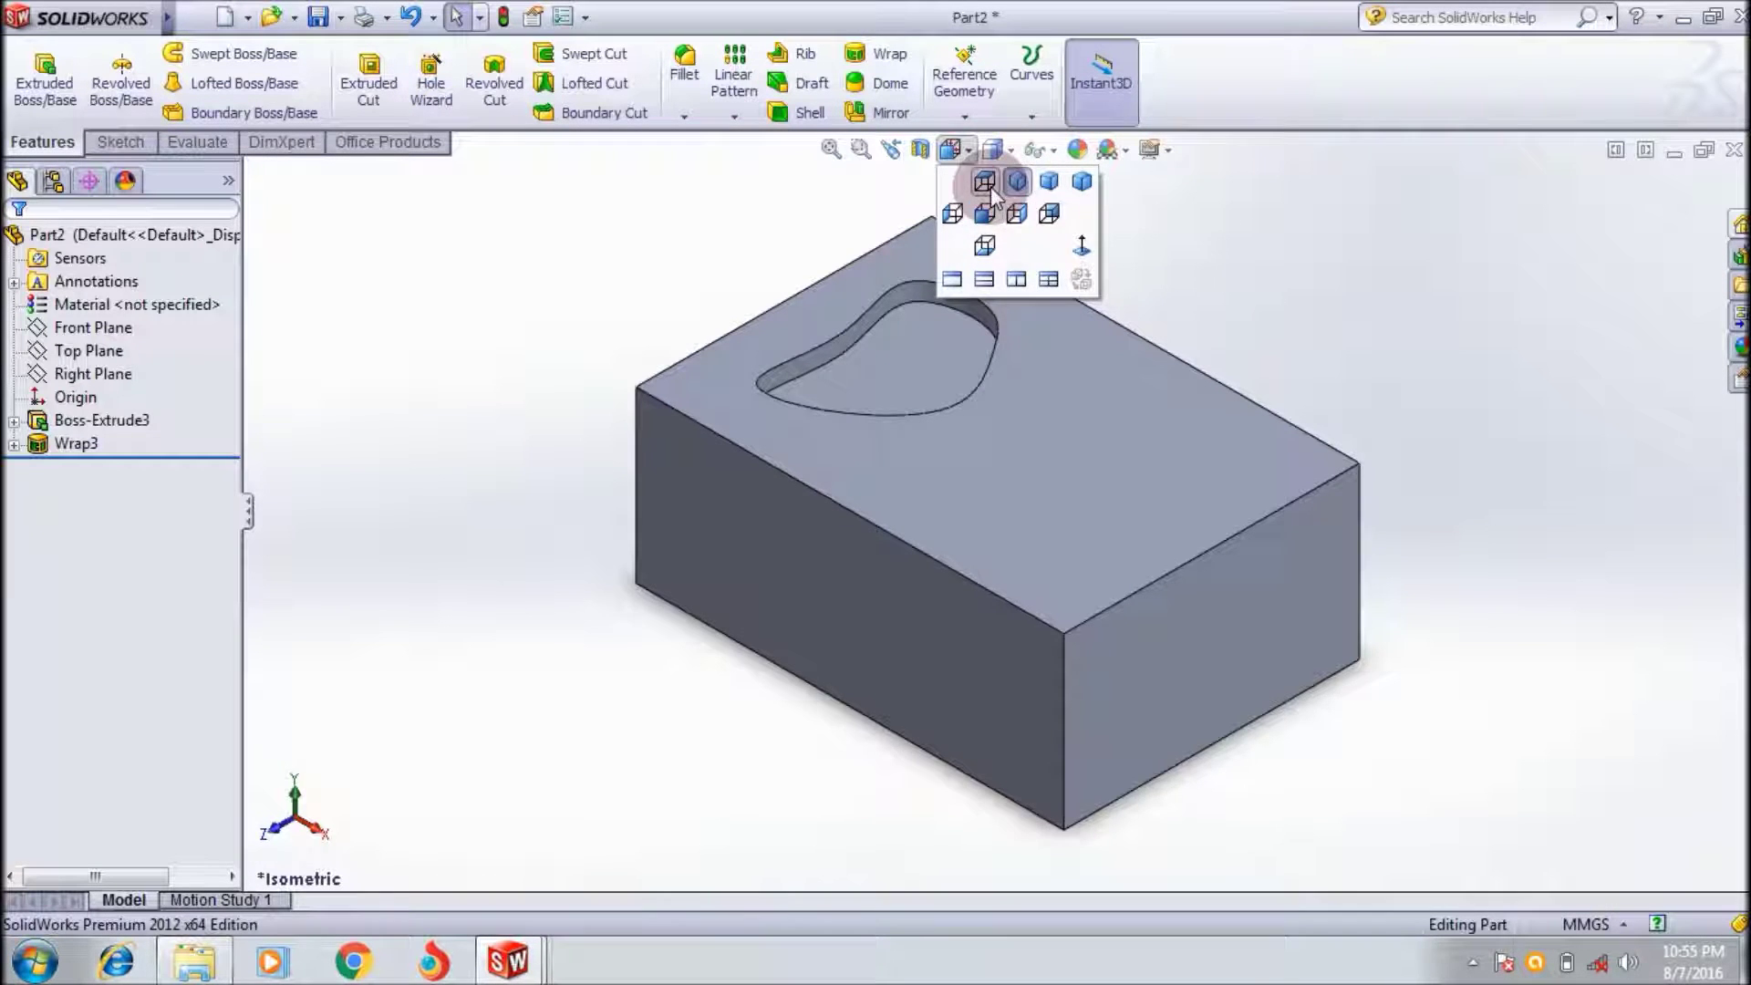
click(987, 183)
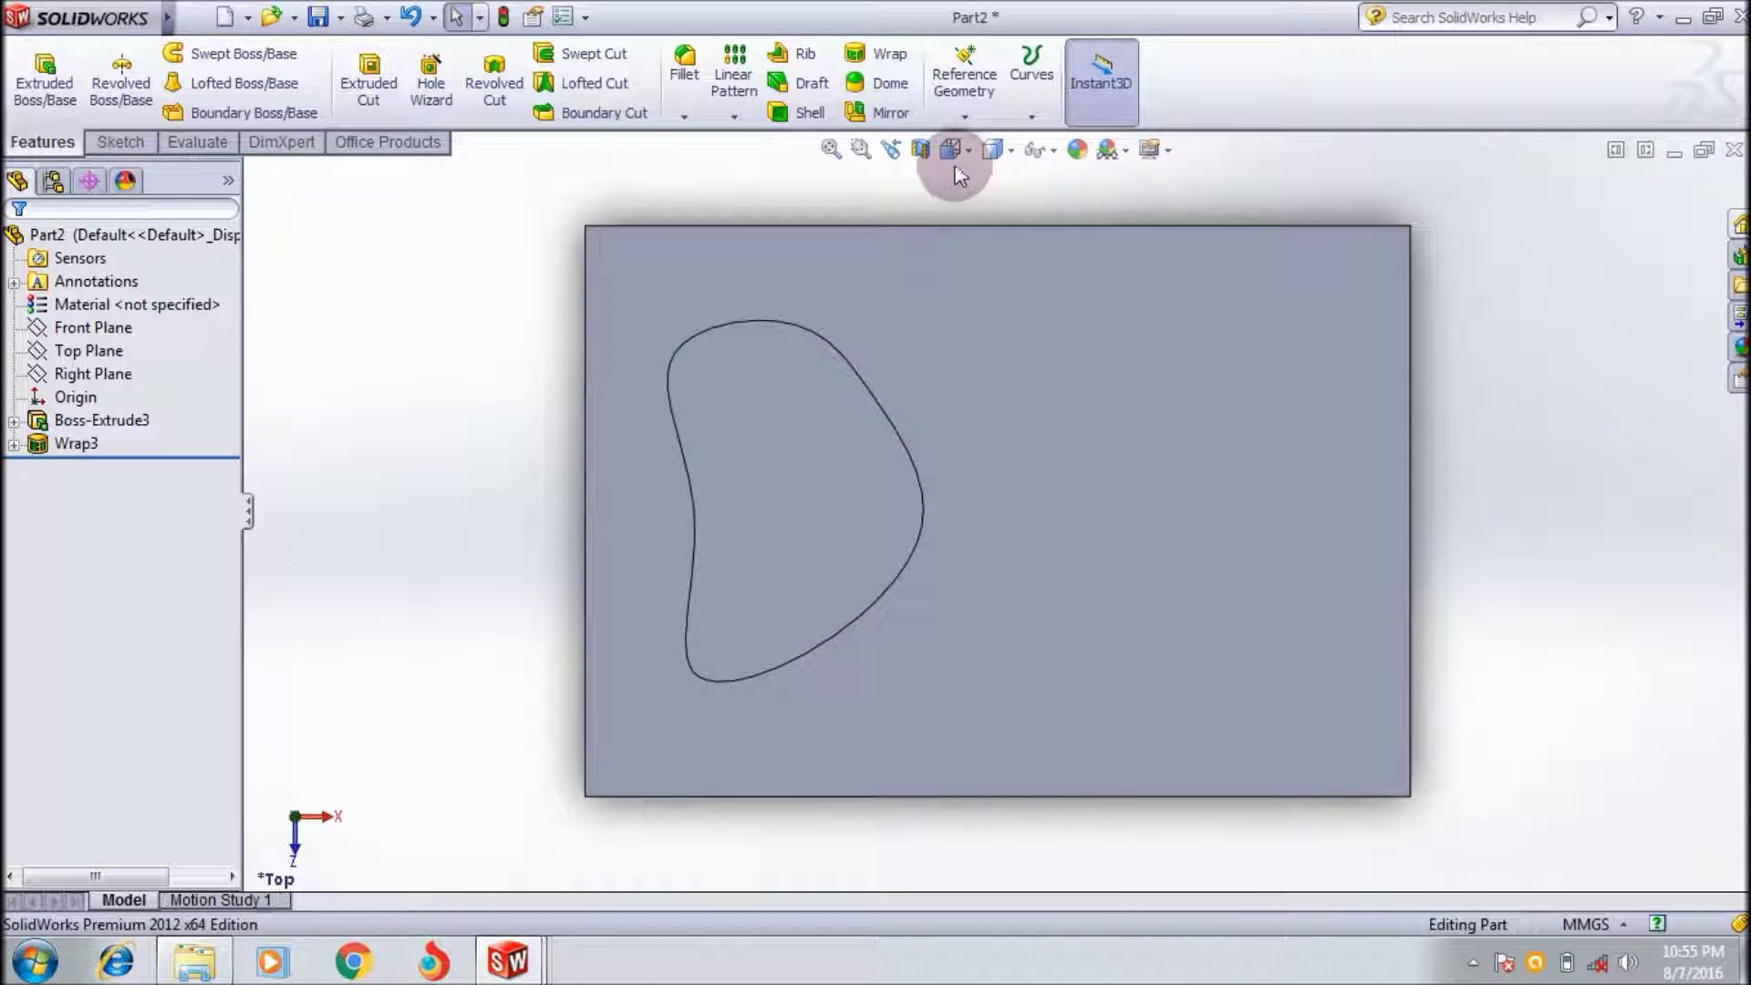
click(952, 153)
click(999, 175)
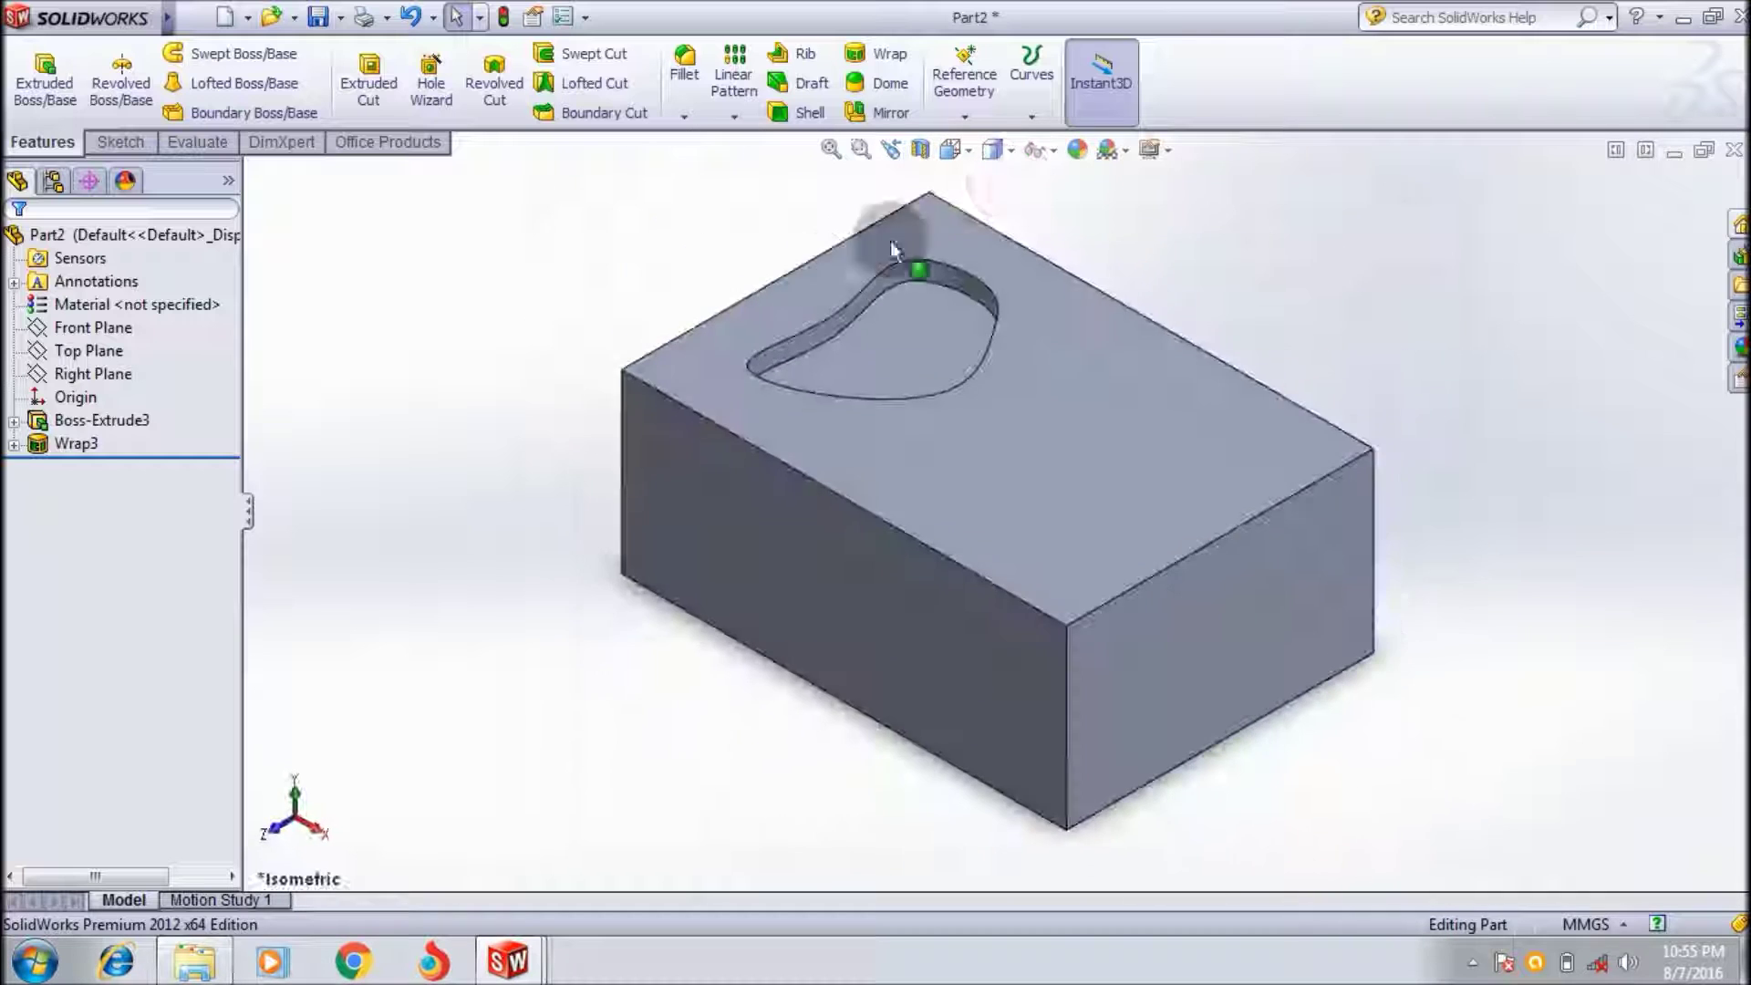
click(896, 334)
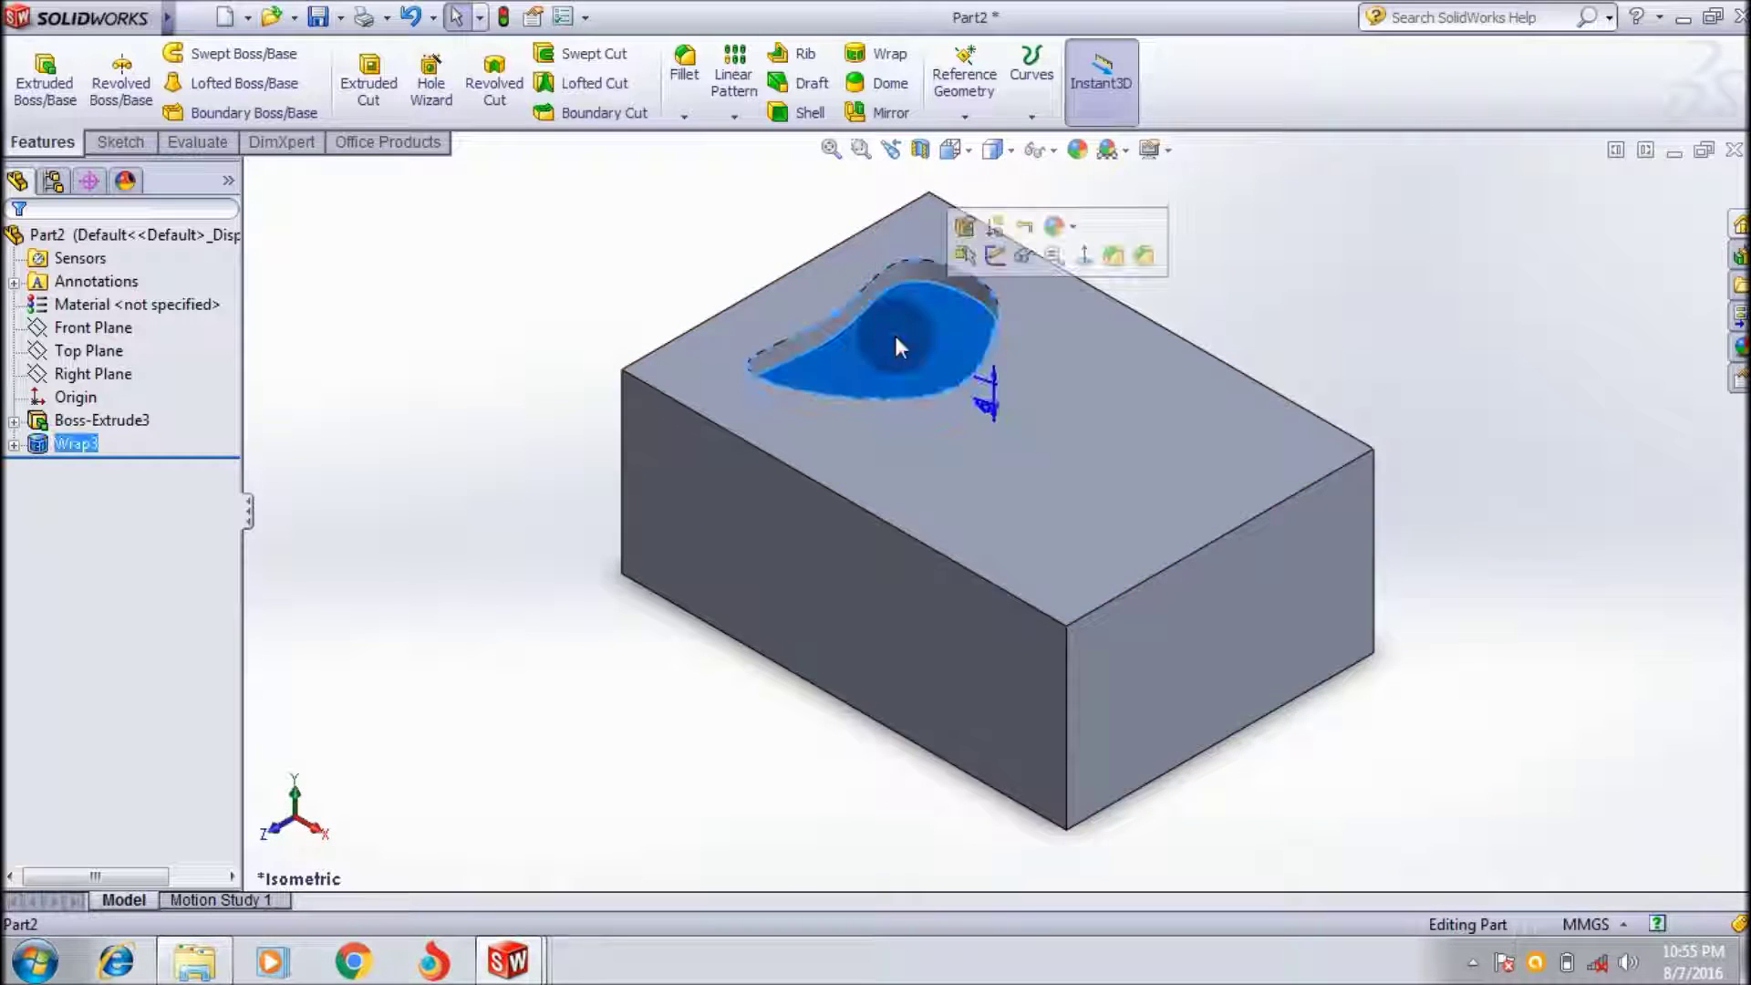
click(1587, 317)
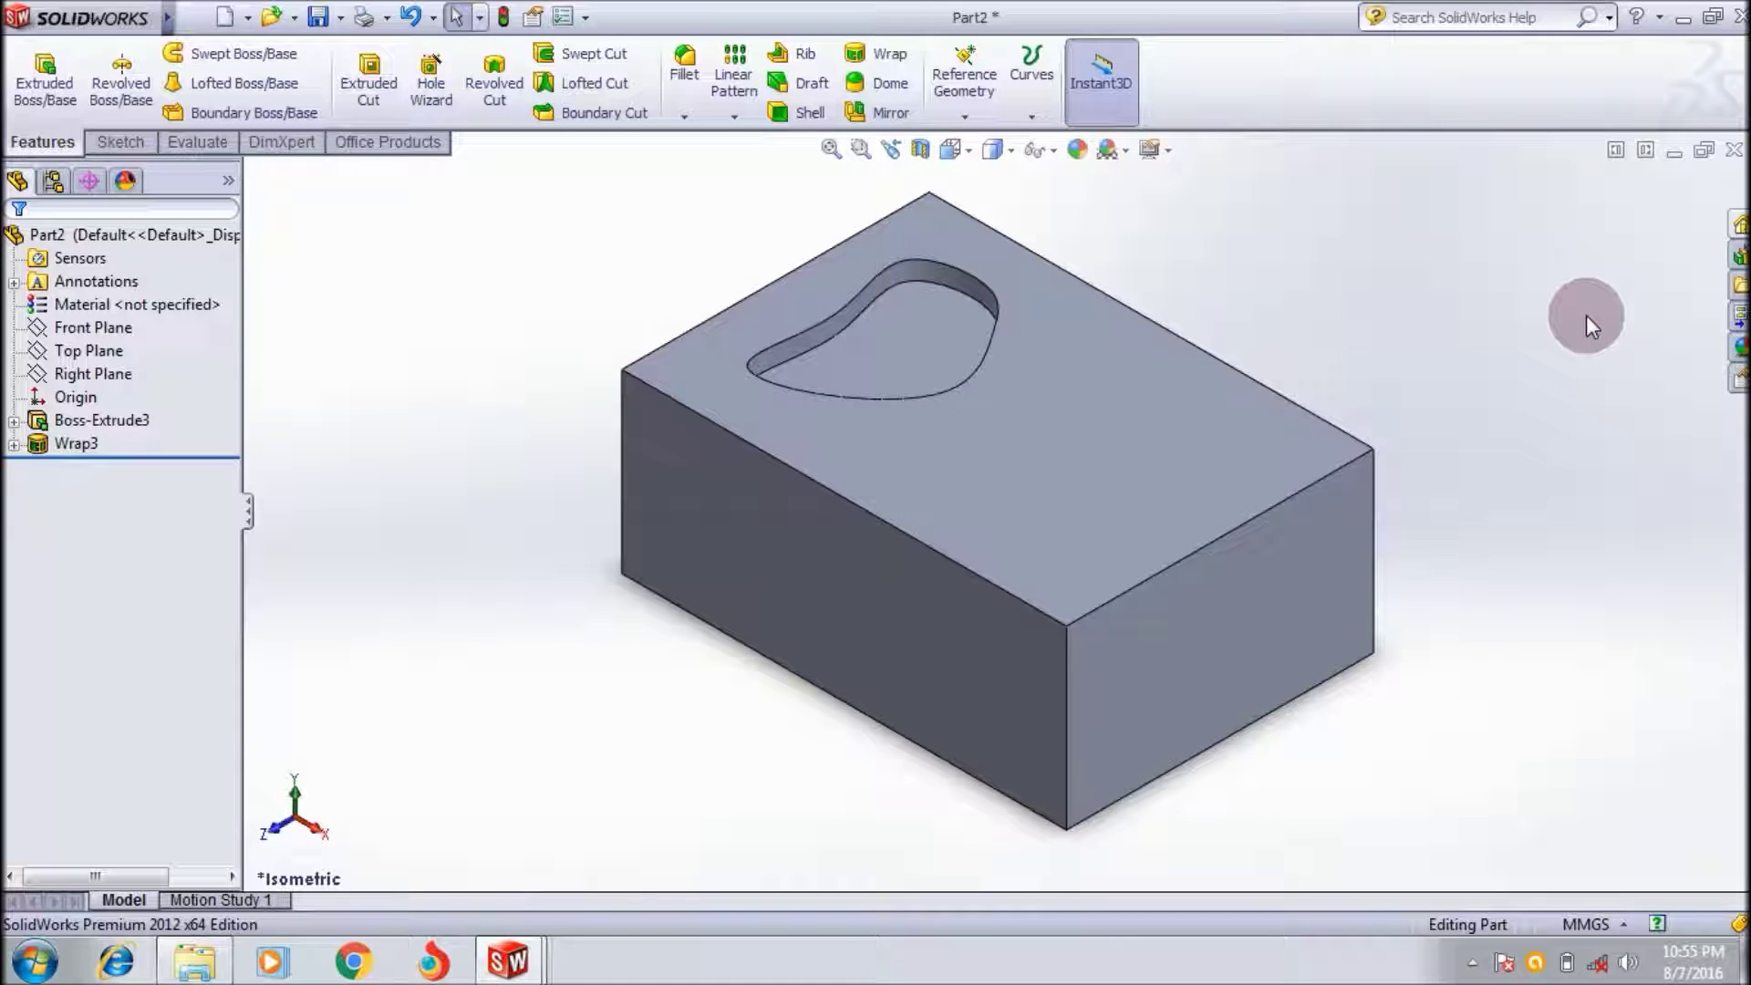